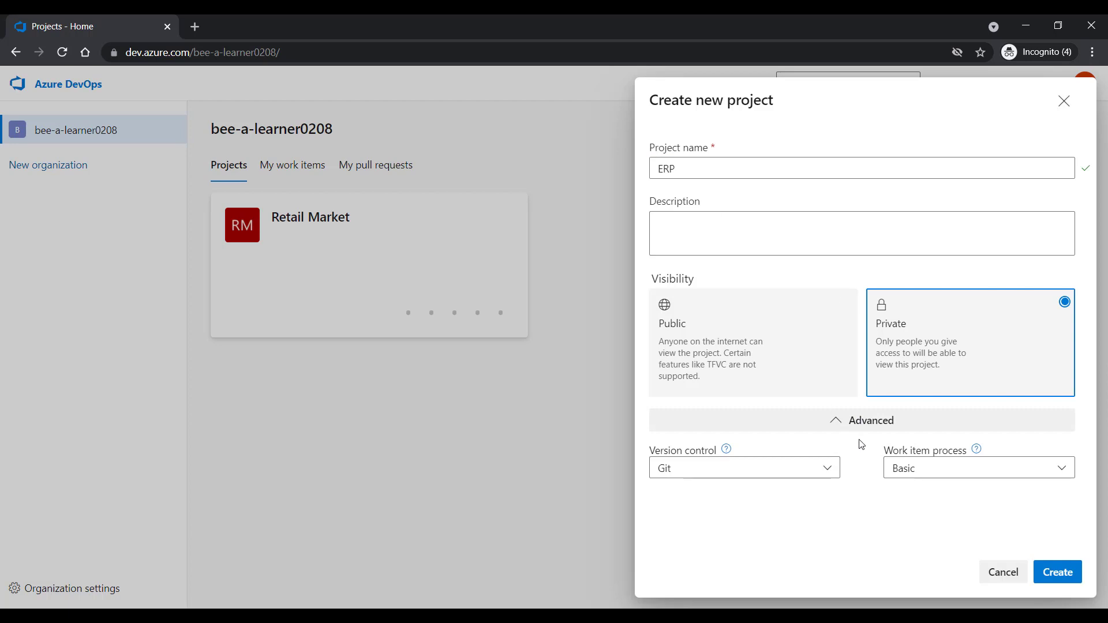
Step: Set the new ERP project's work item process to Agile and create the project
left_click(922, 472)
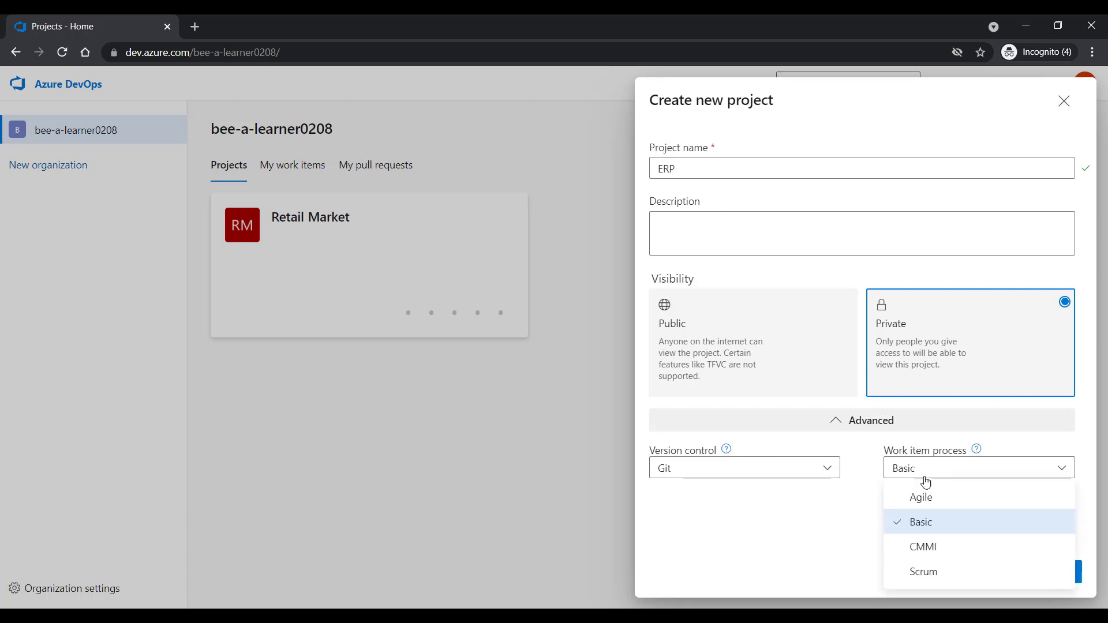
left_click(928, 500)
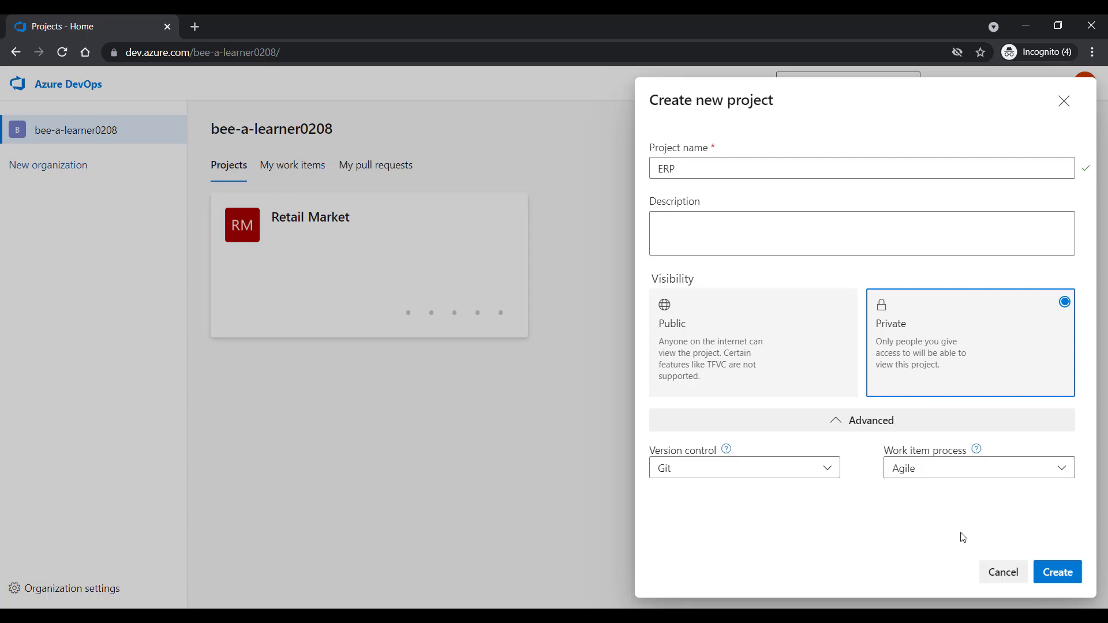
left_click(1067, 580)
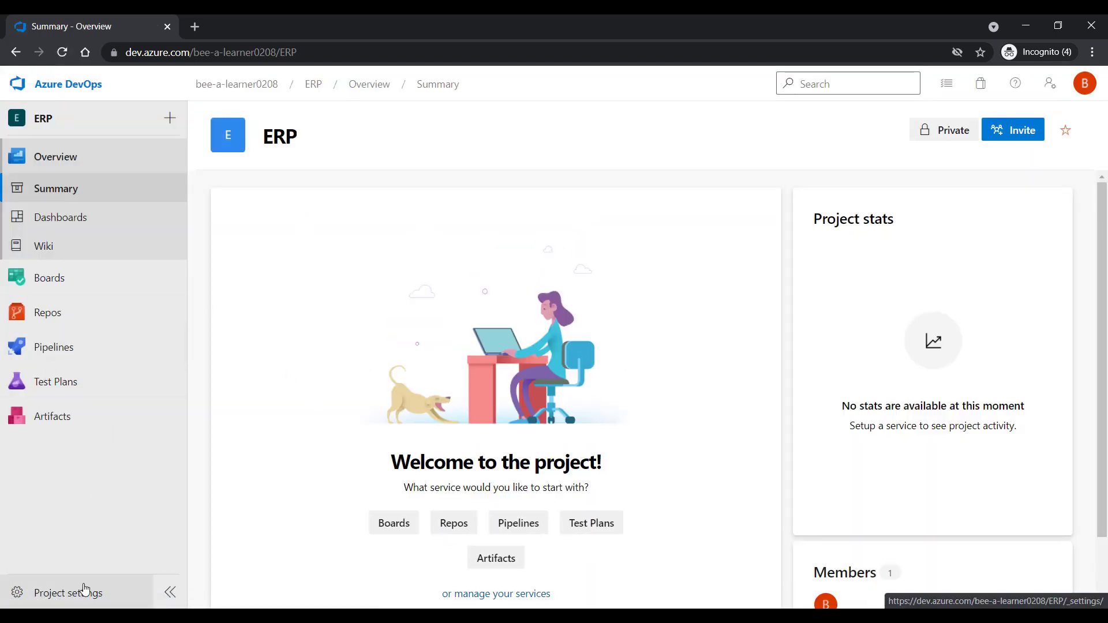
Step: Open the ERP project's work items and examine which work item types can be created
left_click(50, 279)
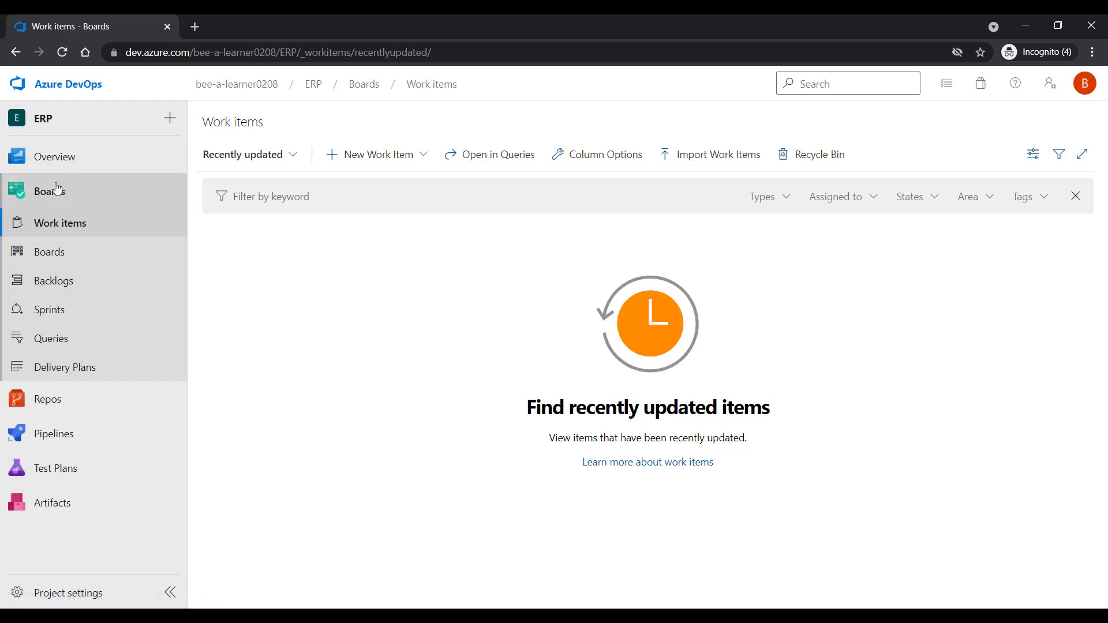
left_click(424, 155)
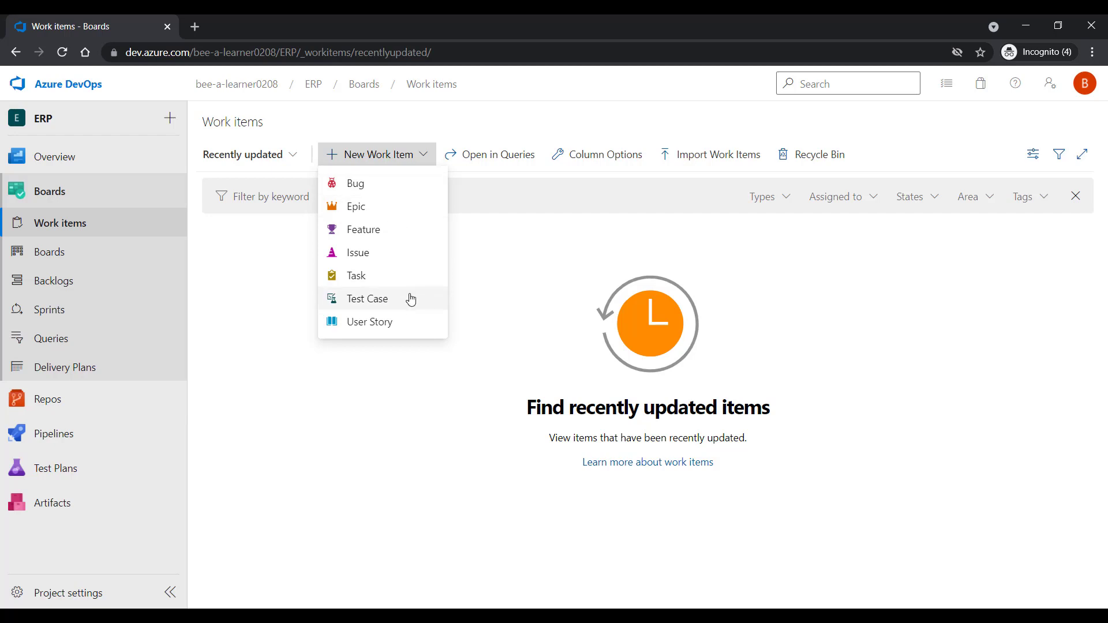
left_click(273, 476)
left_click(425, 165)
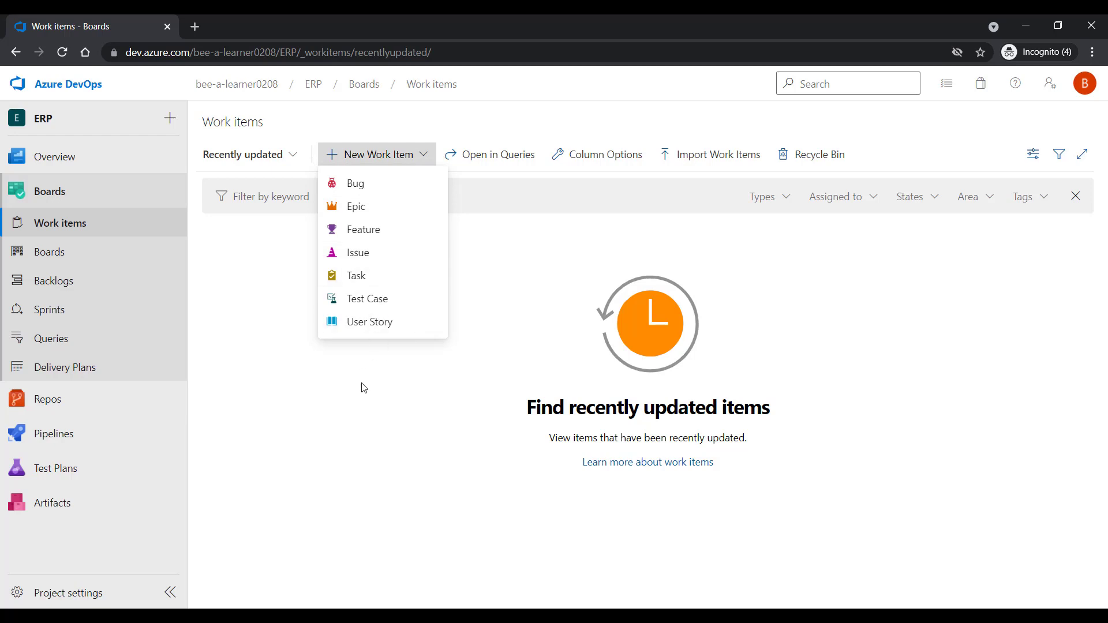
left_click(361, 417)
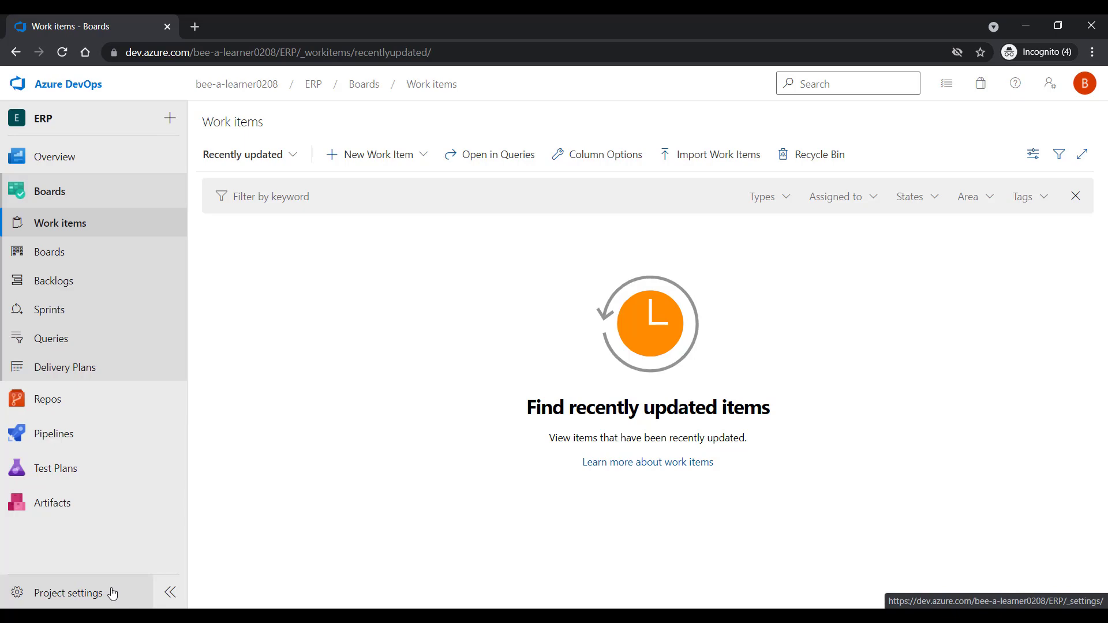
Step: Switch to the Lucidspark board and examine the planned iterations, the UI Team and the Interation Team
key("alt+Tab")
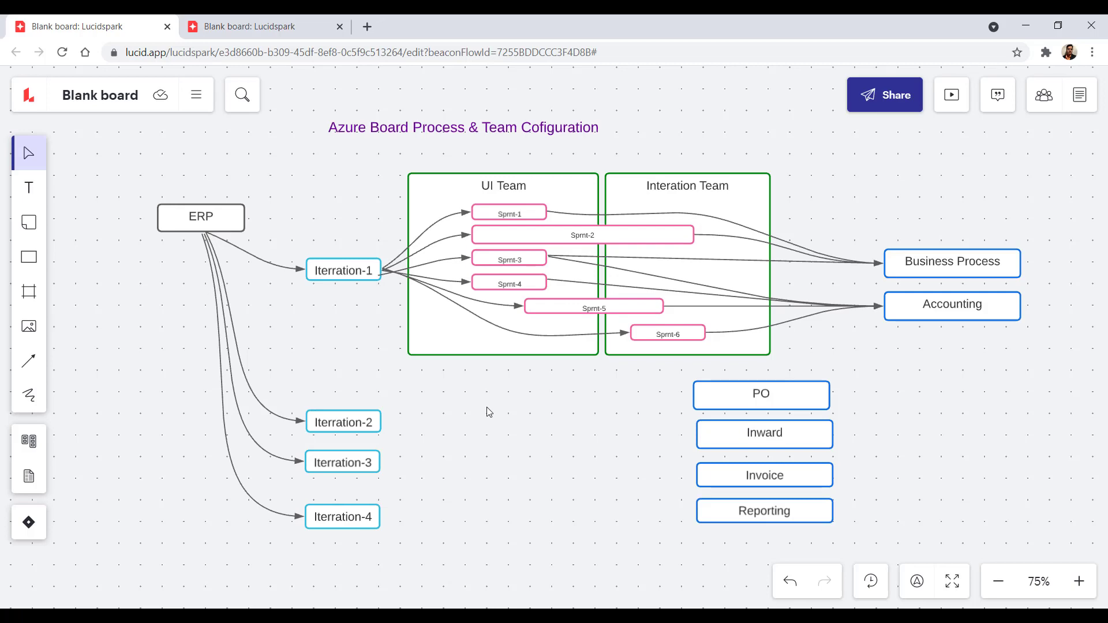
left_click_drag(317, 196, 370, 495)
left_click(472, 457)
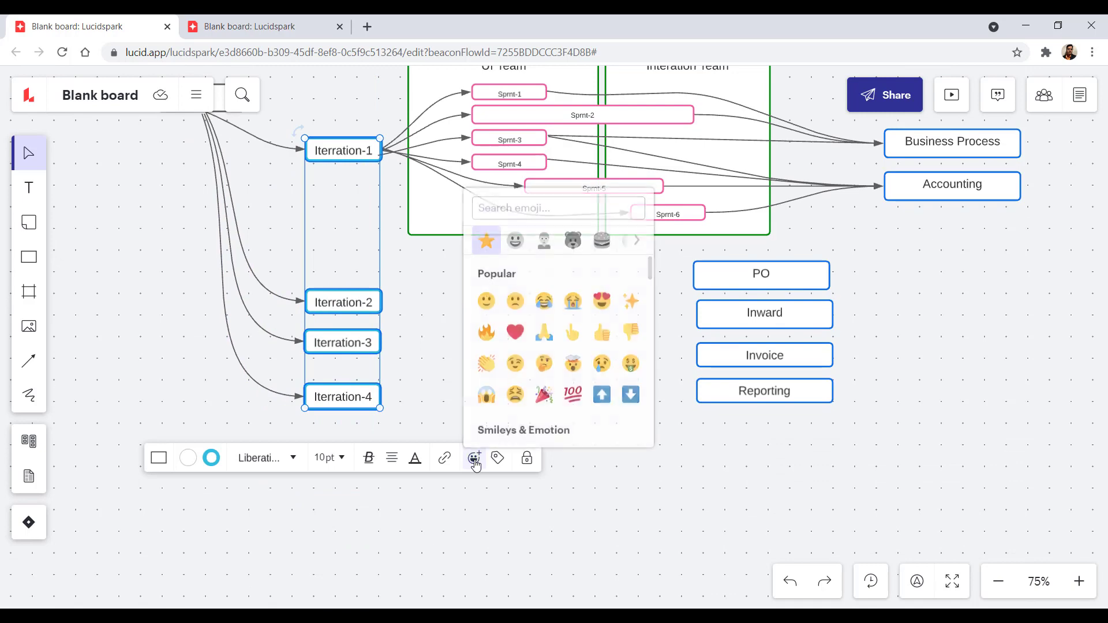
left_click(1056, 332)
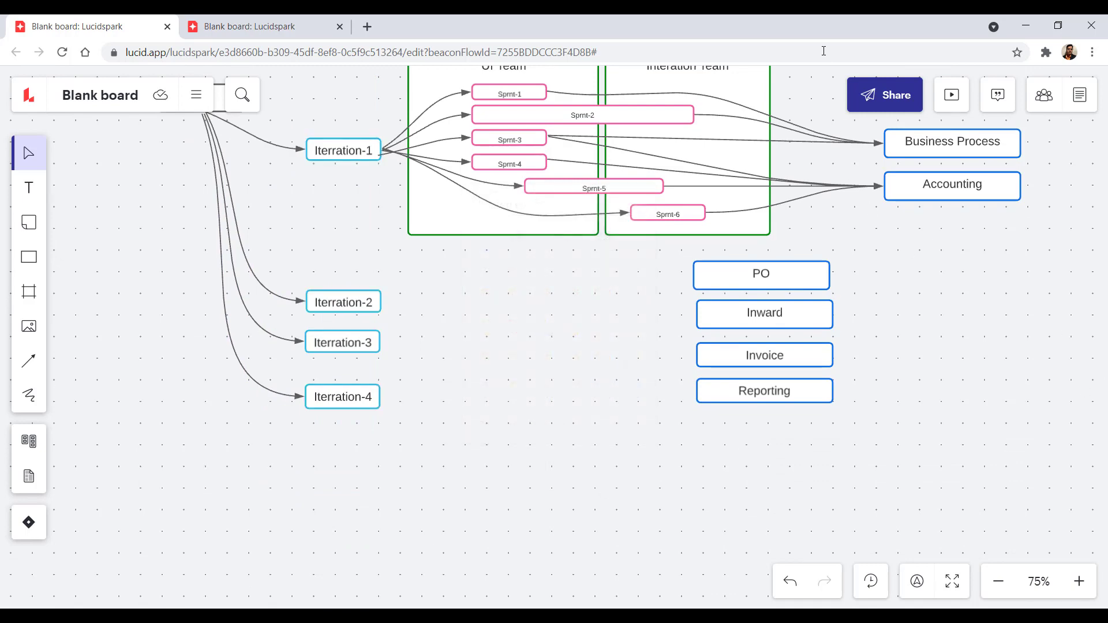
scroll(822, 79, "up", 3)
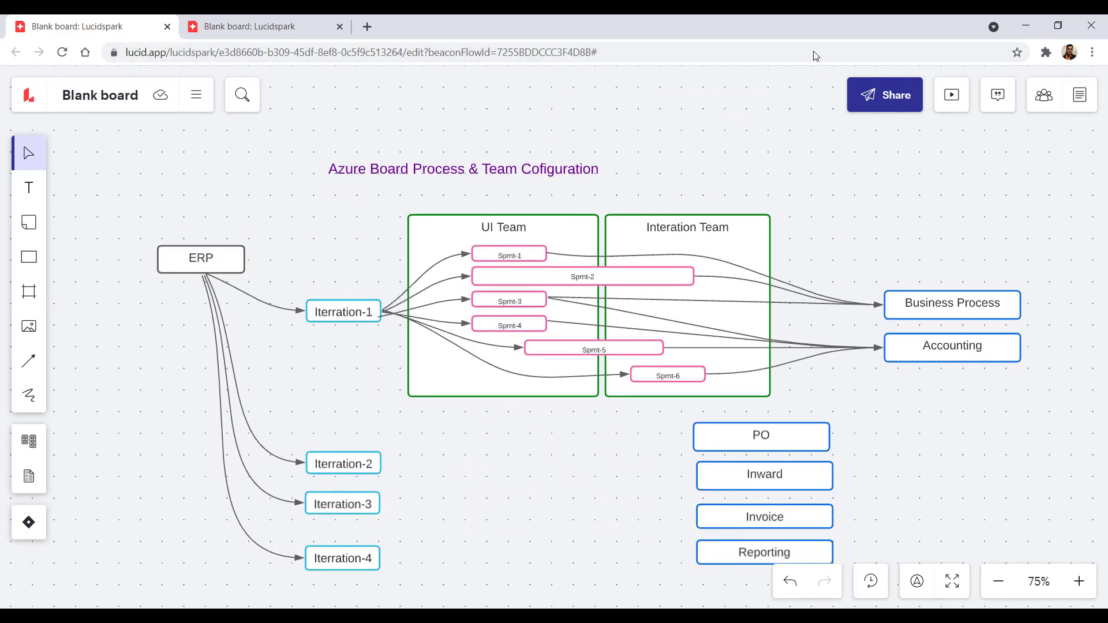
left_click(499, 236)
left_click(661, 243)
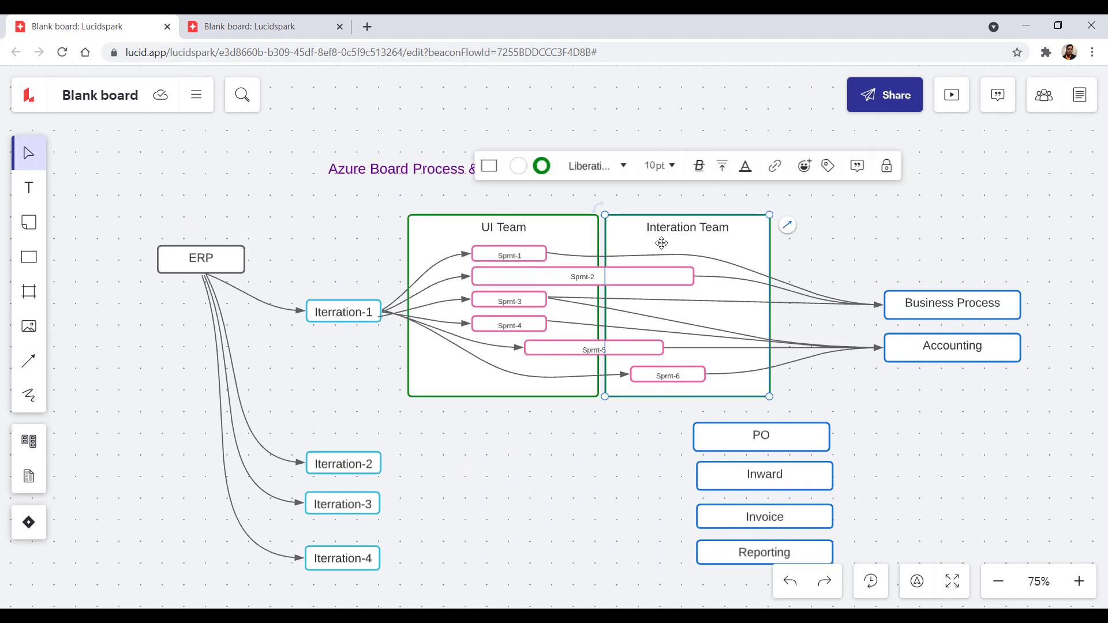
left_click(589, 482)
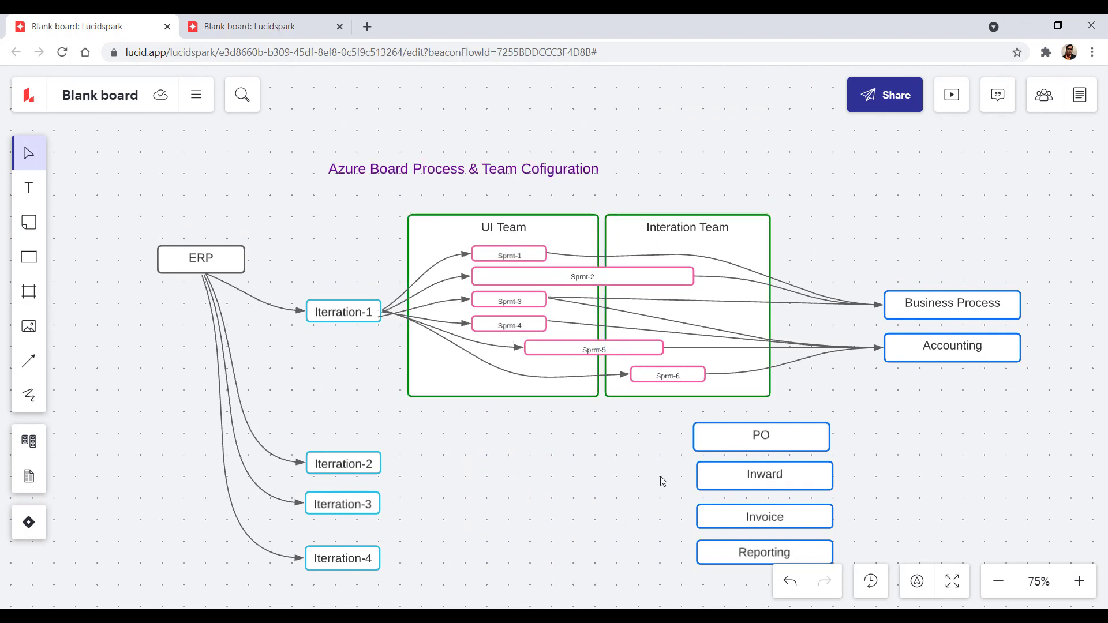
Step: Return to Azure DevOps and rename the default ERP Team to "ERP UI Team" in the project settings, saving the change
key("alt+Tab")
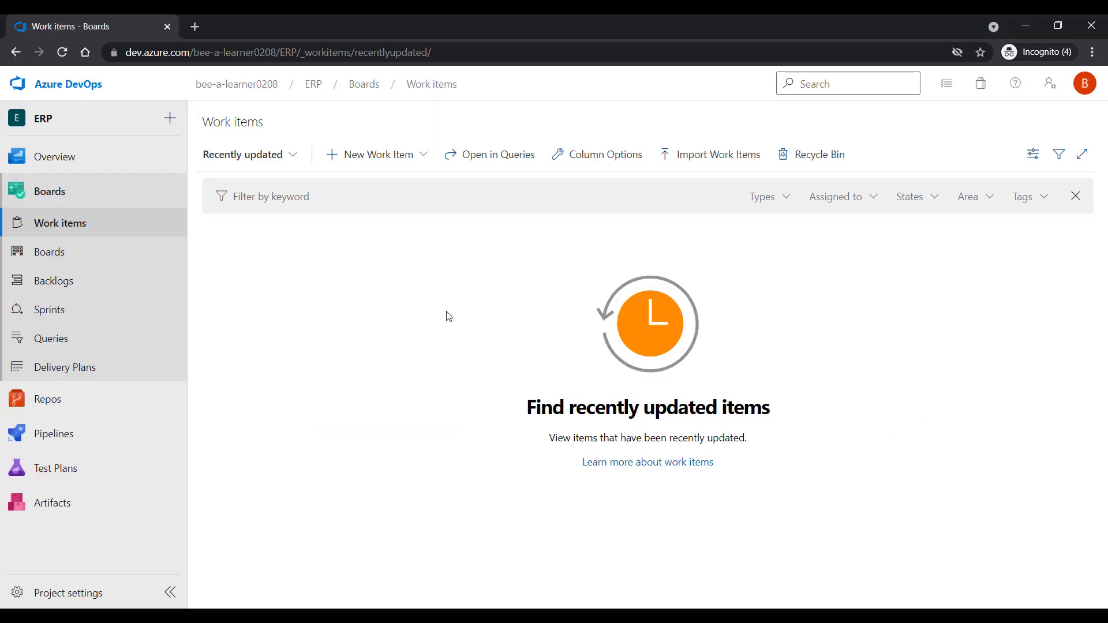
left_click(82, 594)
left_click(90, 240)
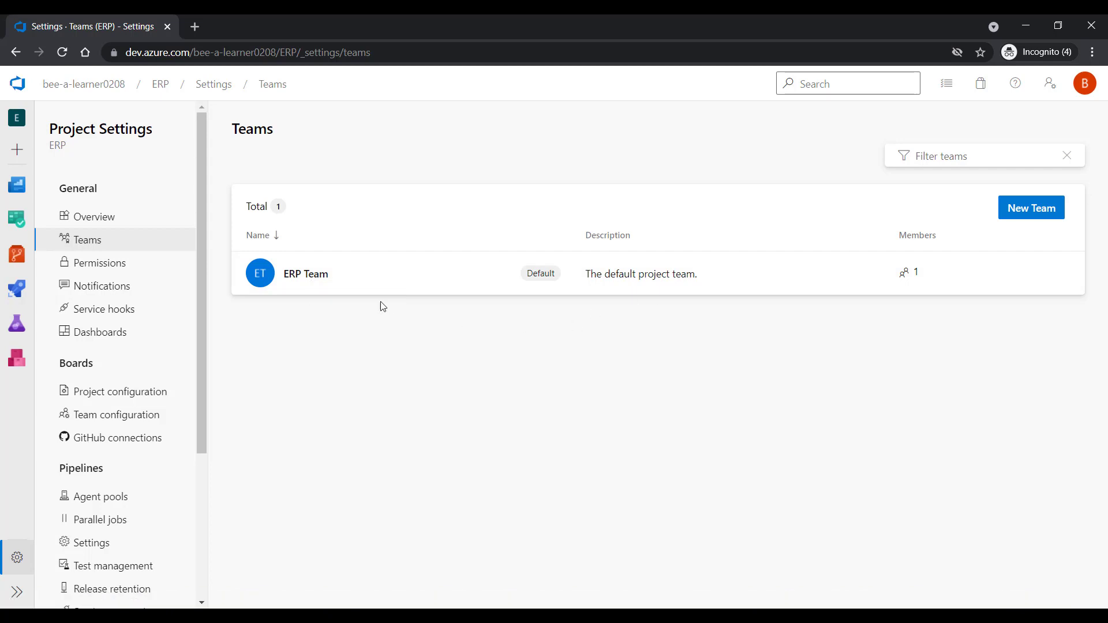
left_click(311, 275)
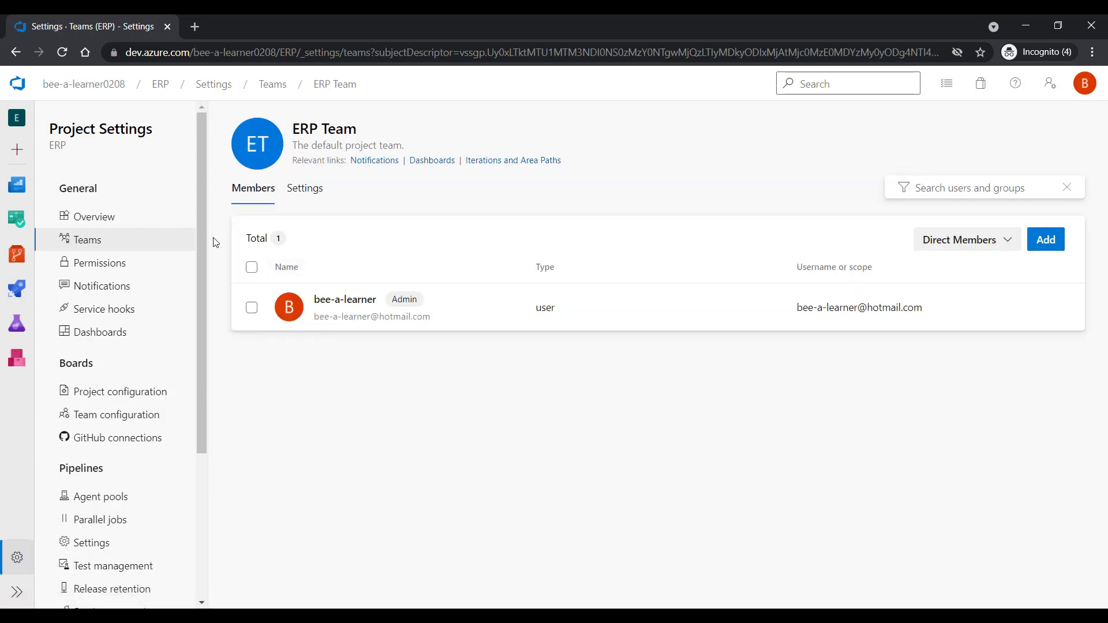
left_click(306, 196)
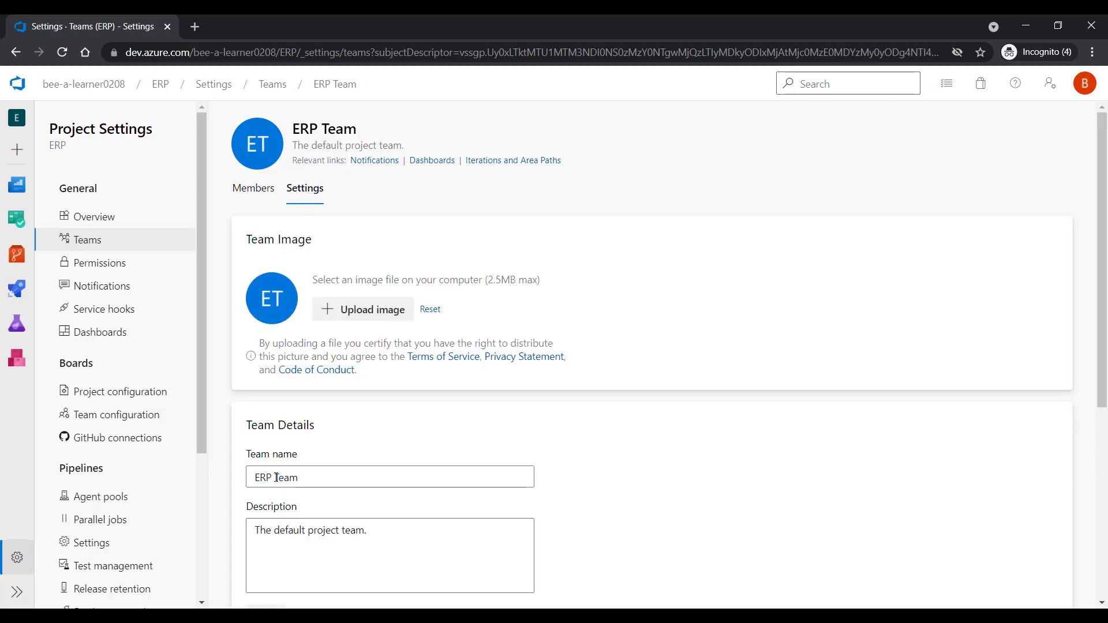
left_click(274, 477)
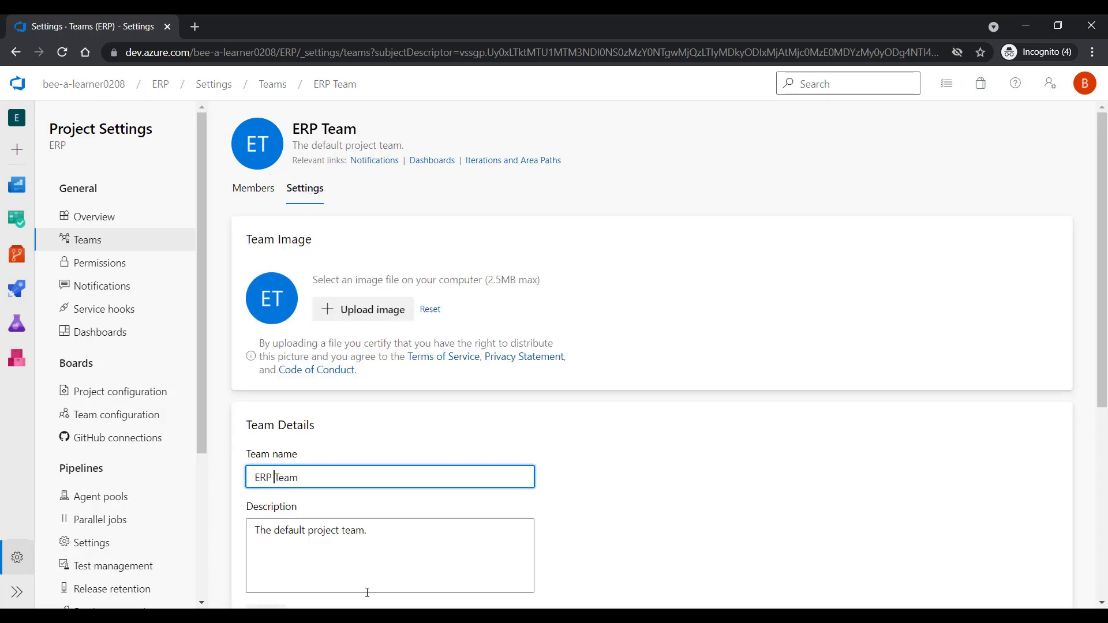
type("UI")
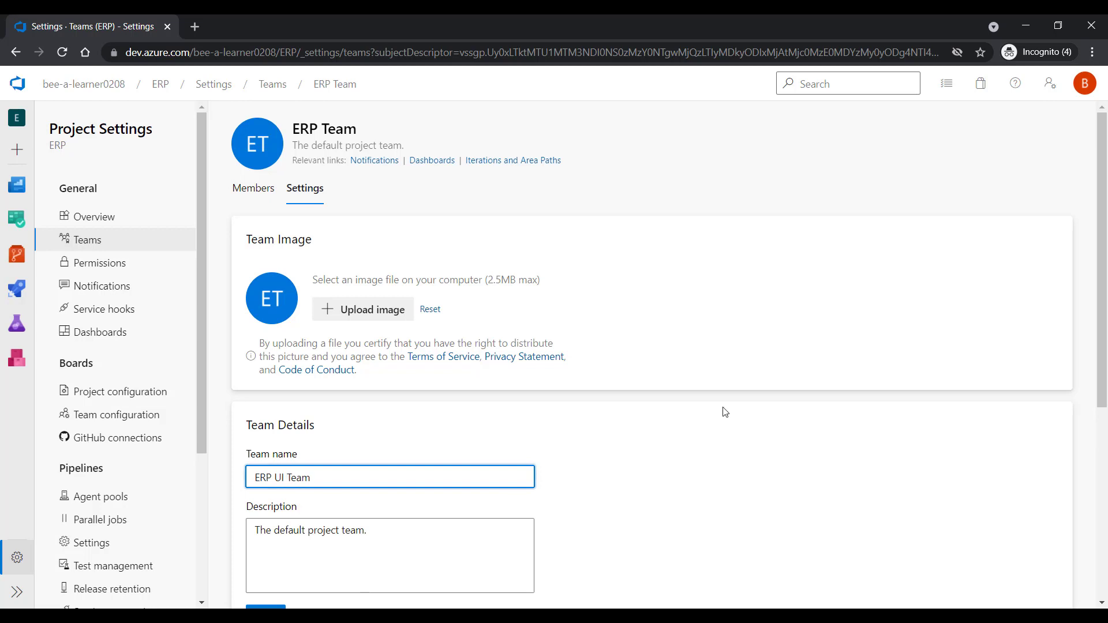
scroll(989, 354, "down", 2)
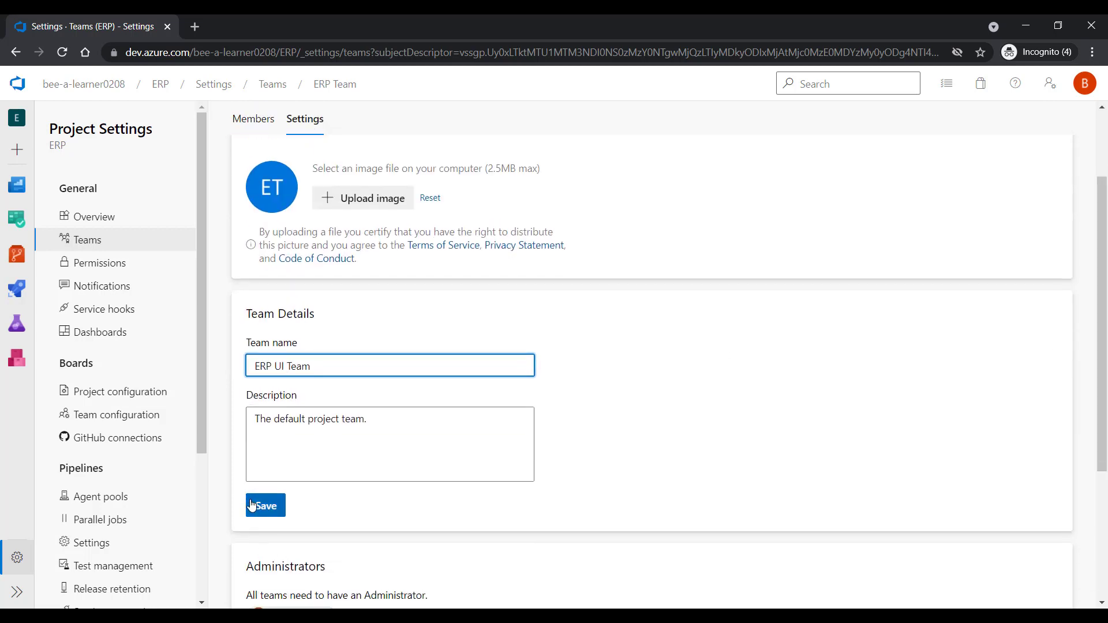
left_click(261, 506)
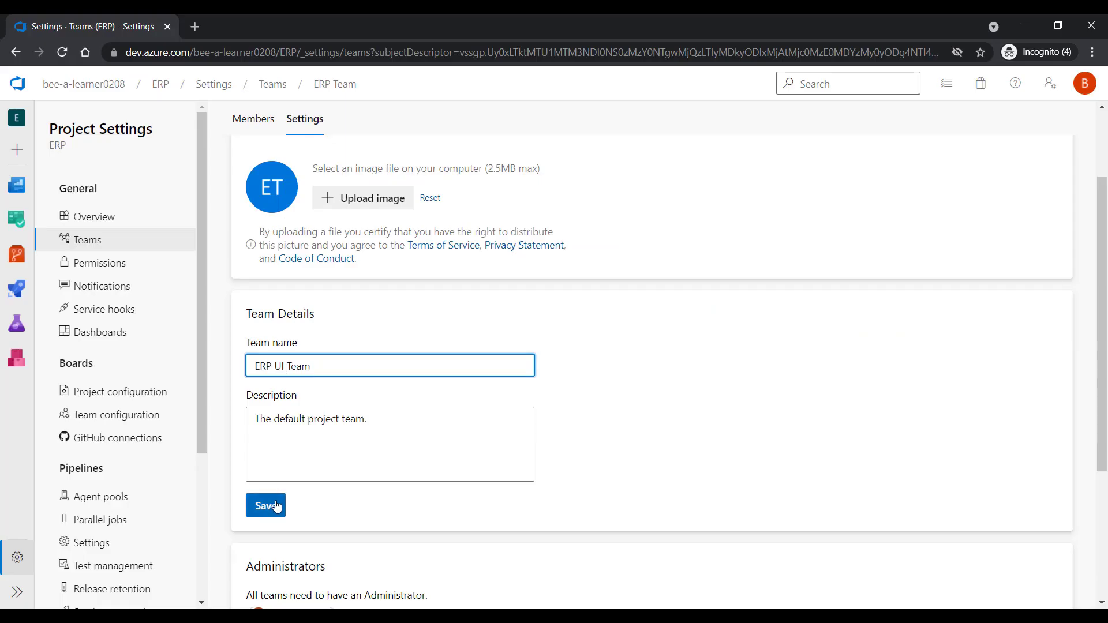
left_click(277, 506)
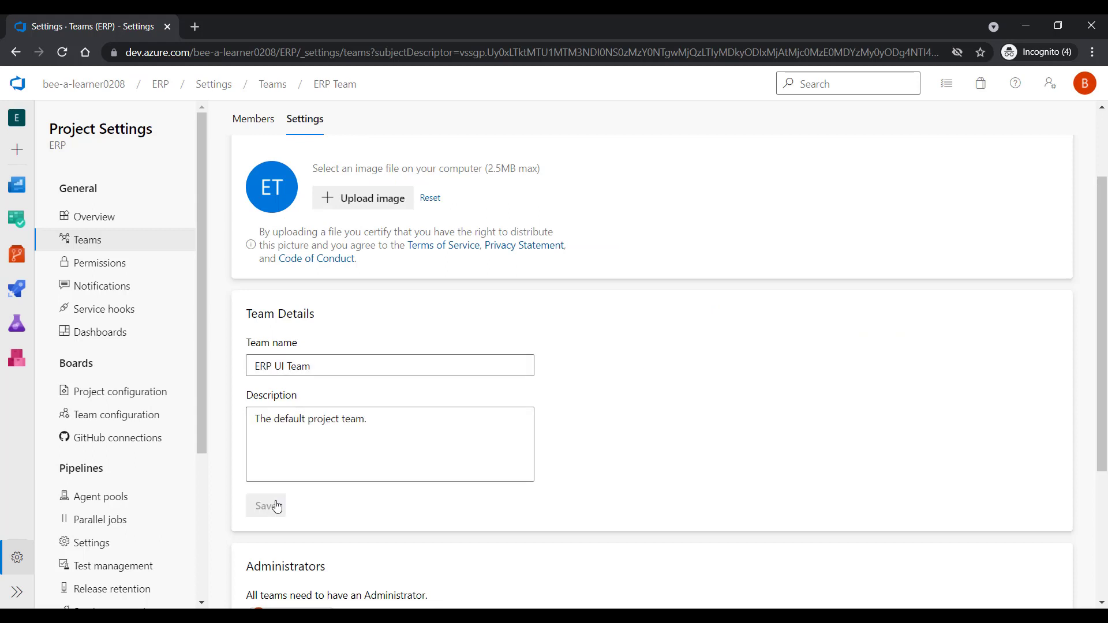
Step: Create a second project team named "Integration Team" with the default administrator and membership options
left_click(89, 242)
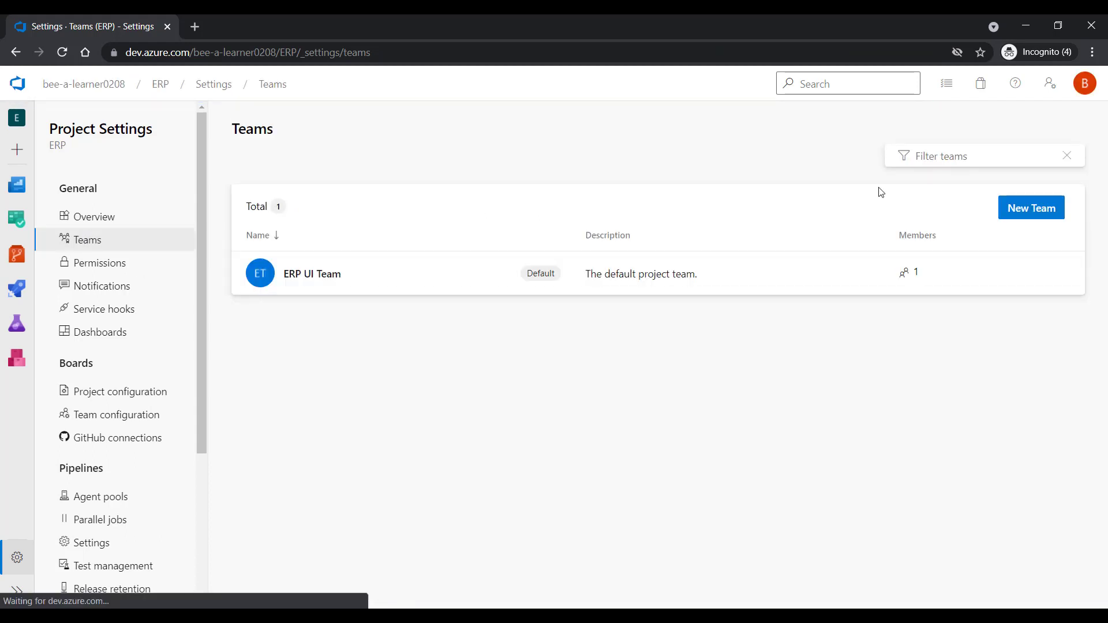
left_click(1025, 210)
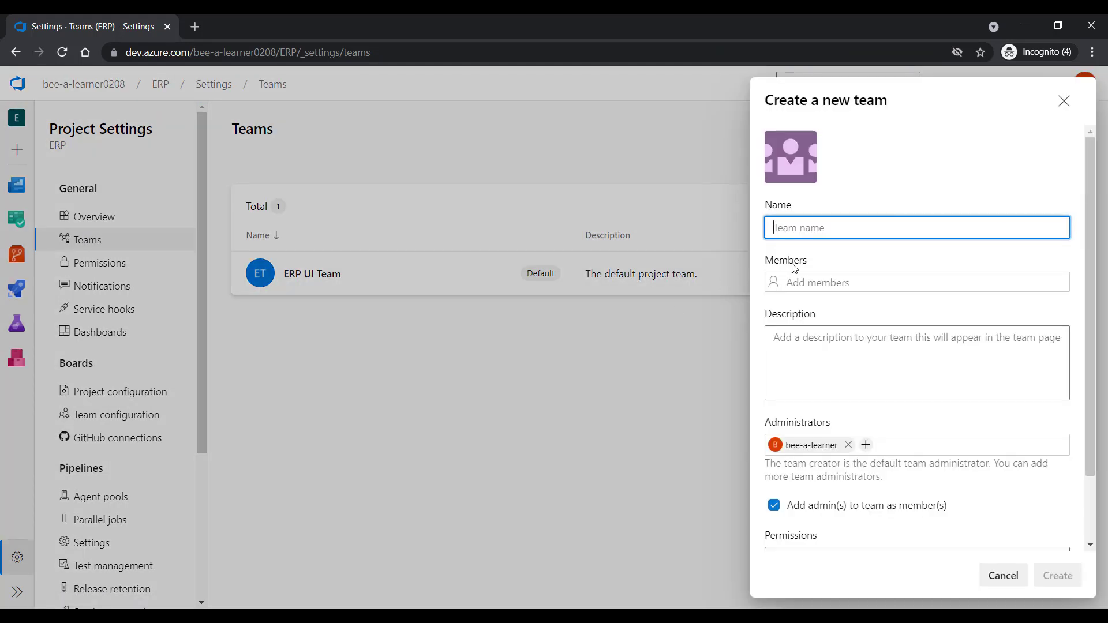
type("Interation")
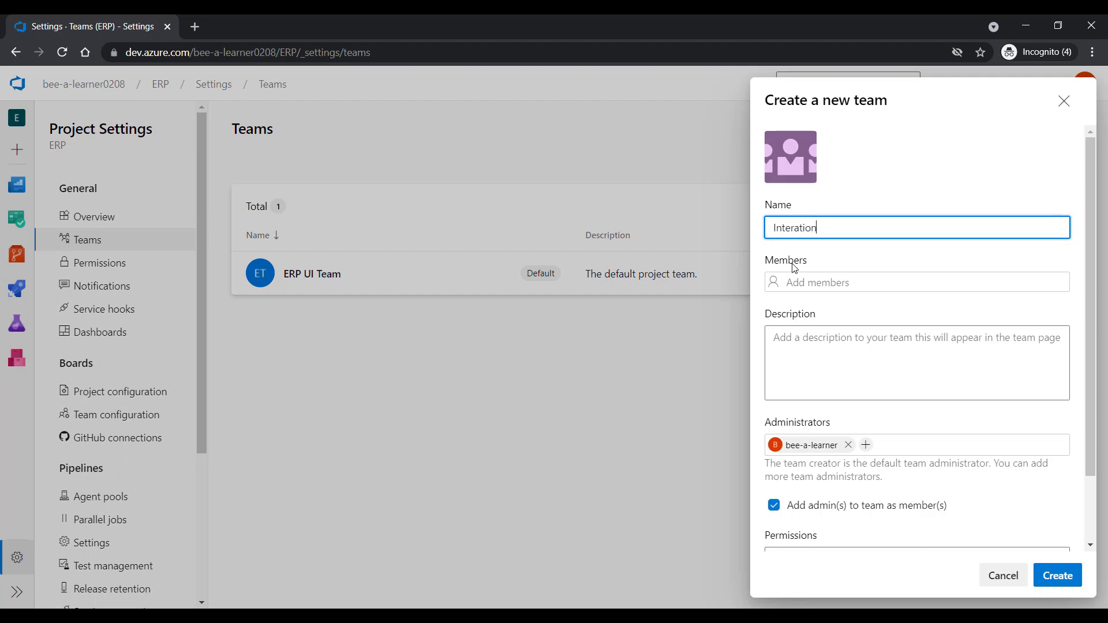
type(" Team")
right_click(789, 225)
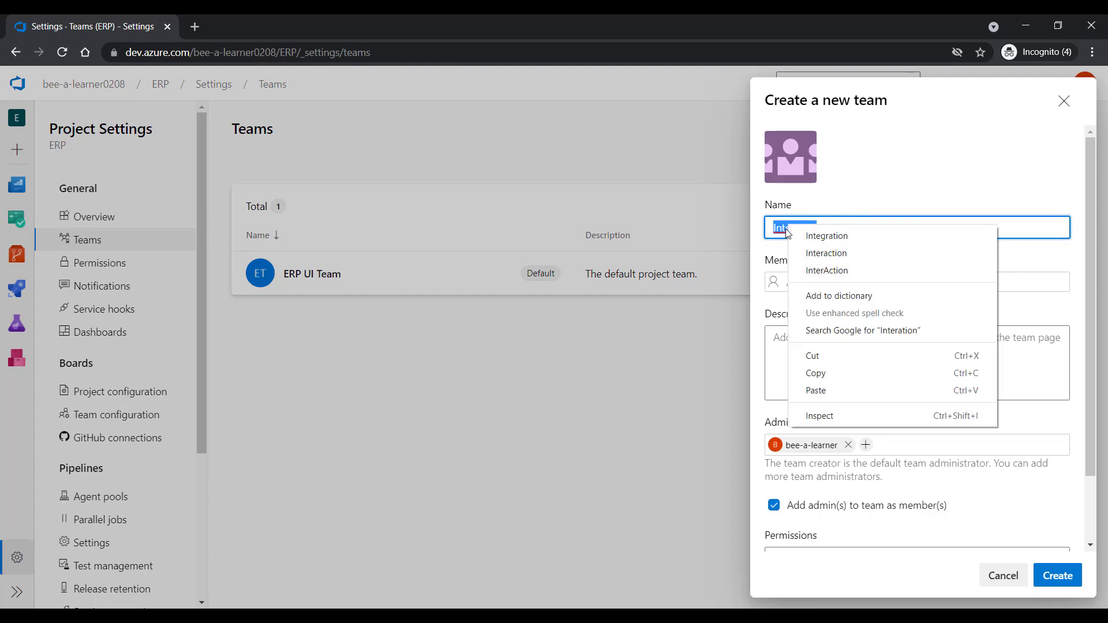
key("Escape")
left_click(790, 228)
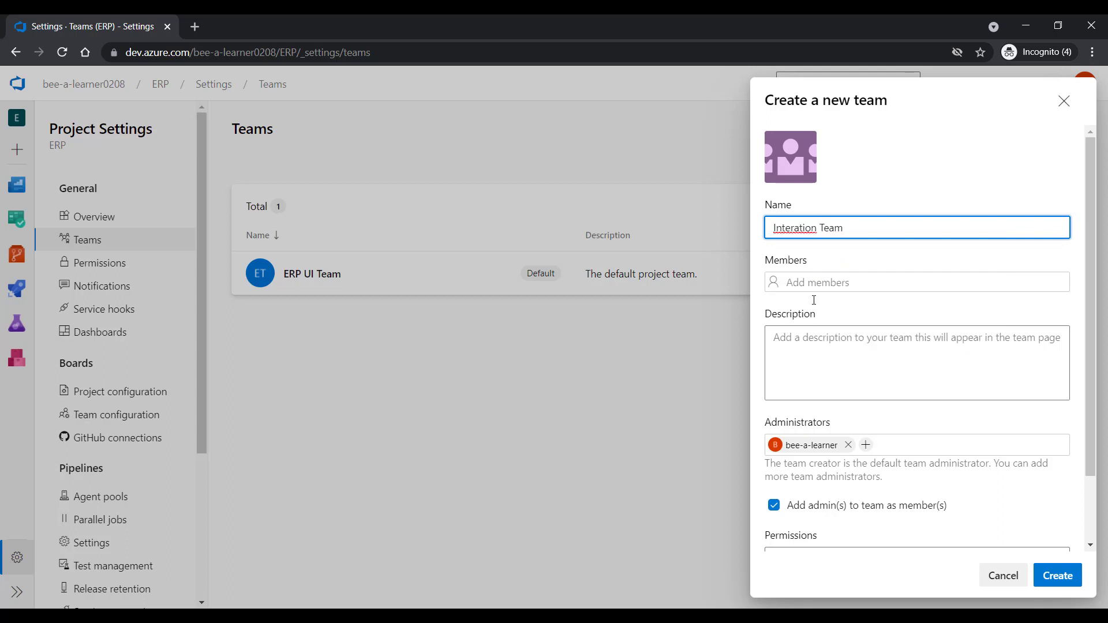
type("g")
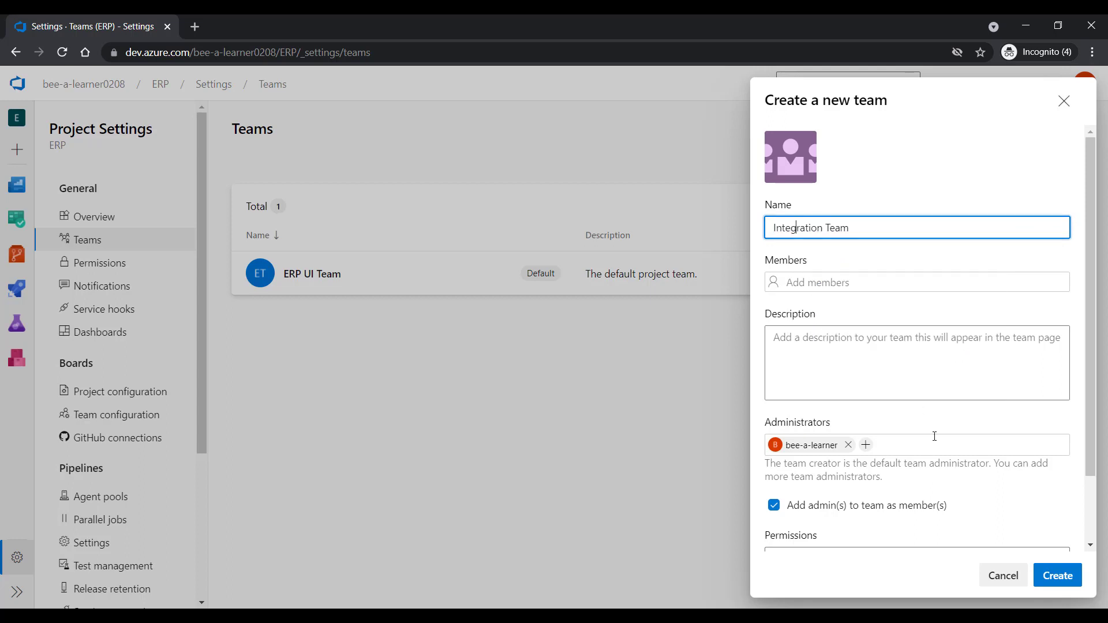
left_click(1048, 574)
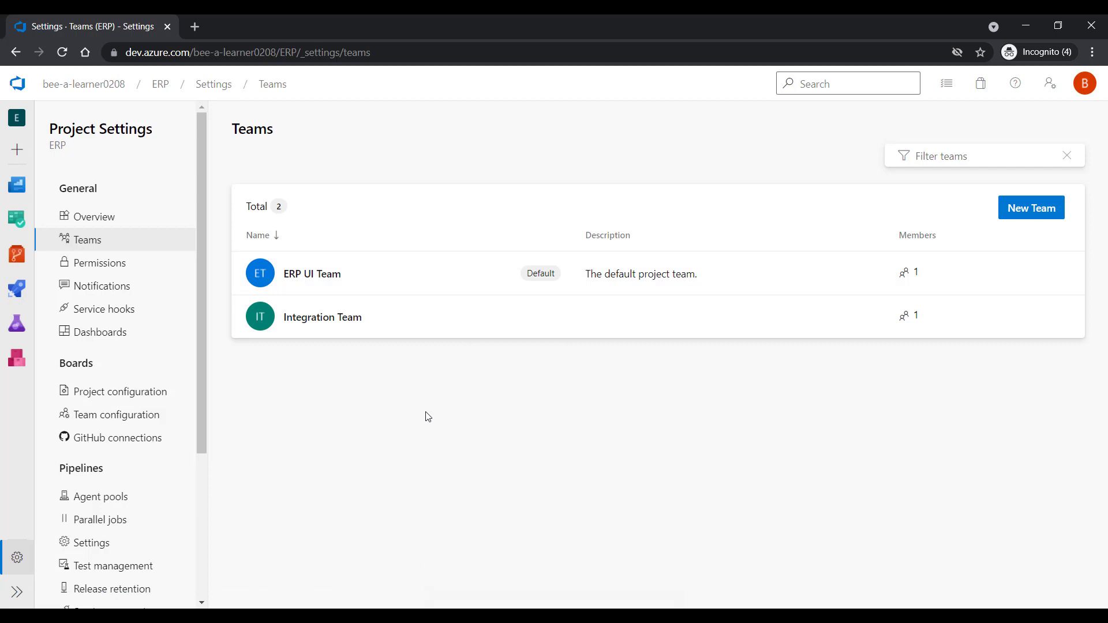
Step: Add a child iteration named "Iteration 4" under ERP in the project configuration, without start or end dates
left_click(157, 392)
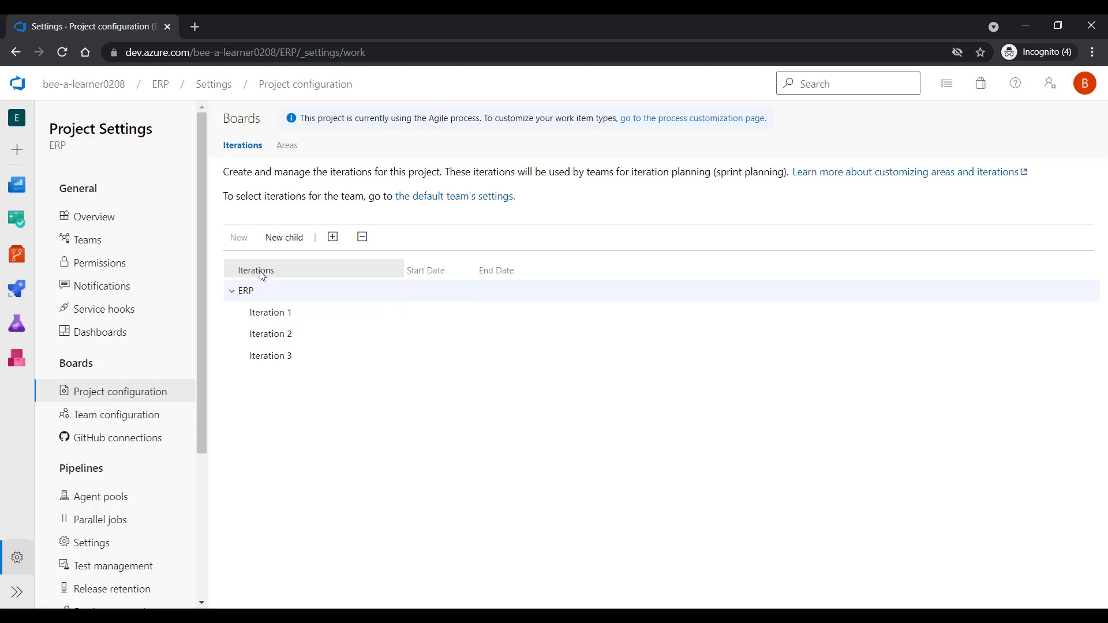
left_click(290, 241)
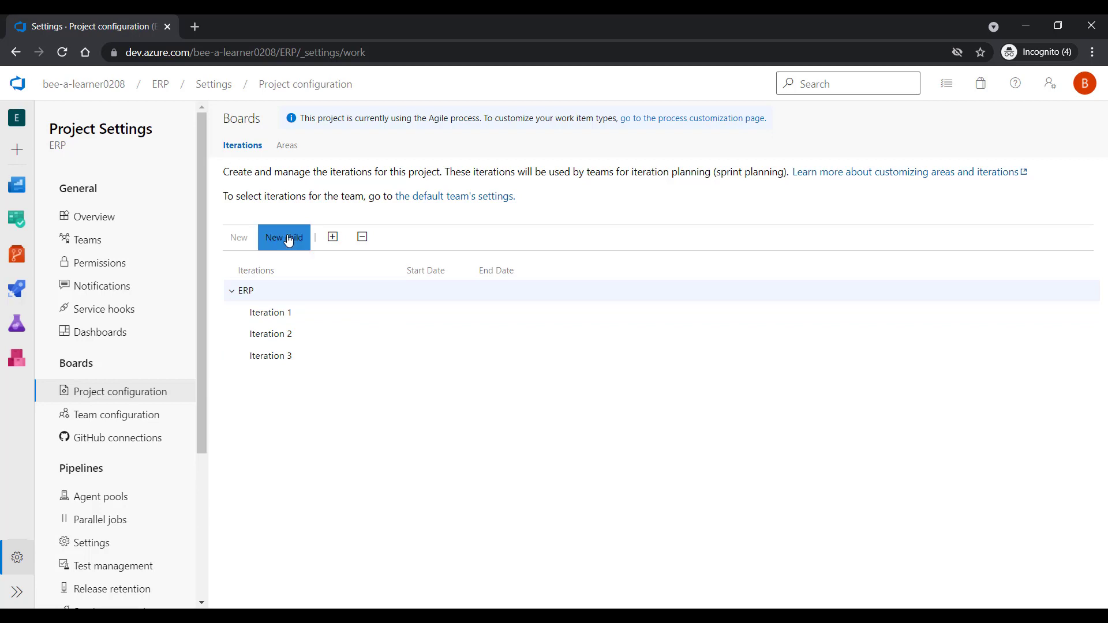
key("Right")
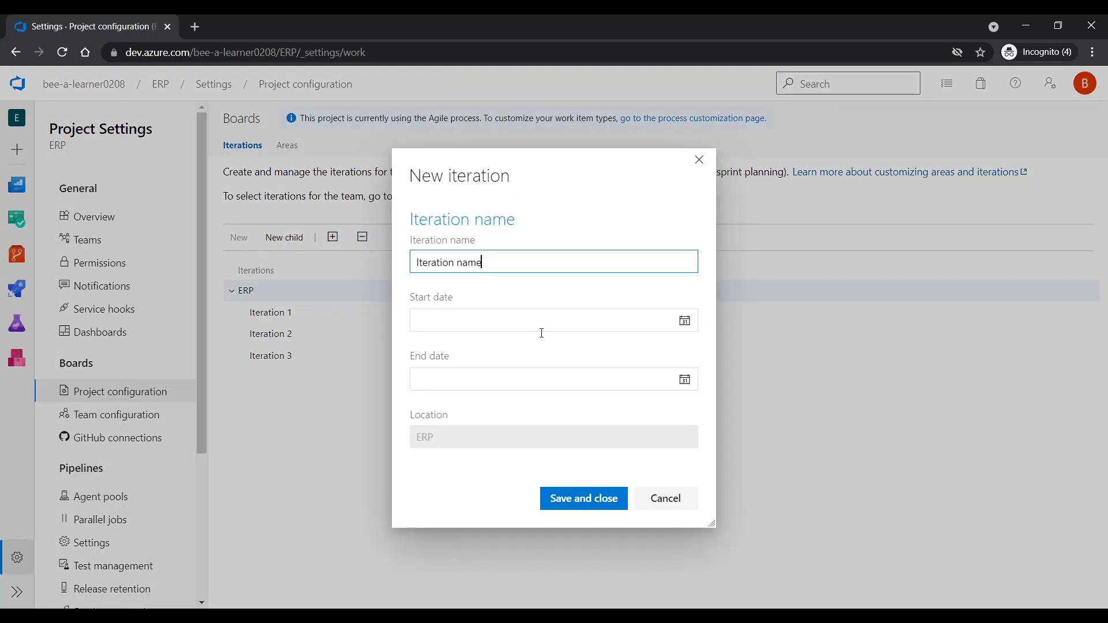
key("shift+End")
key("BackSpace")
type("4")
key("Left")
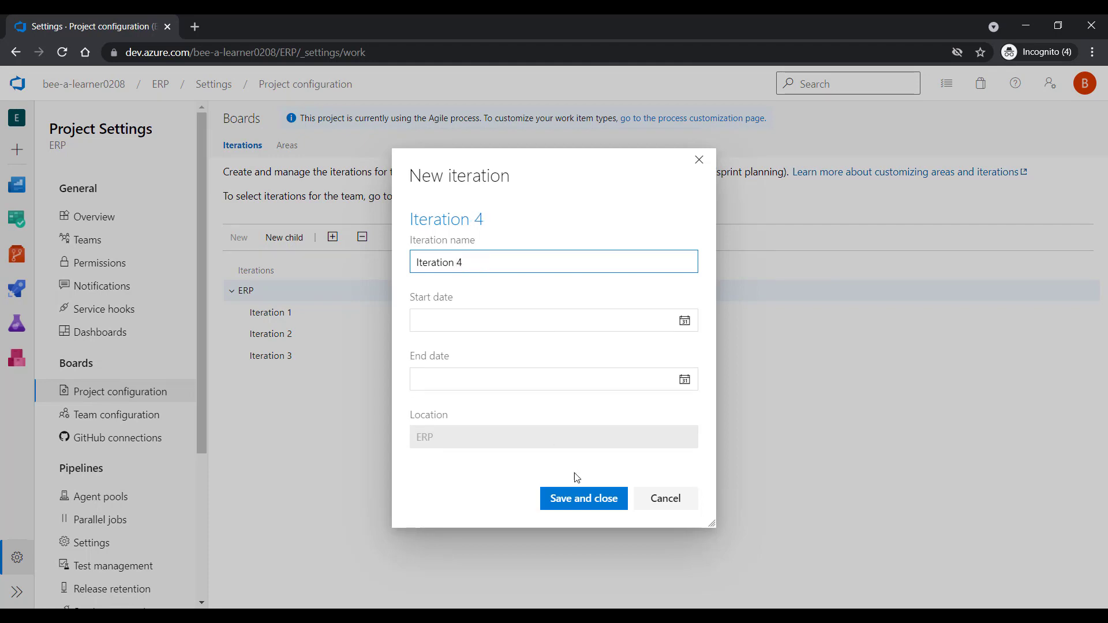
left_click(583, 319)
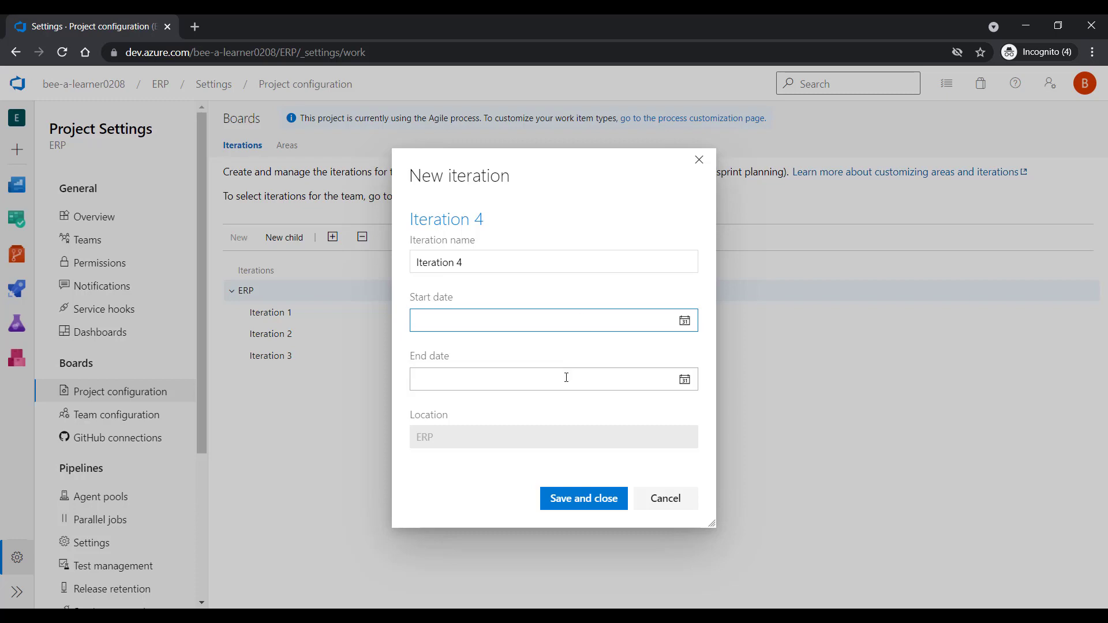
left_click(581, 498)
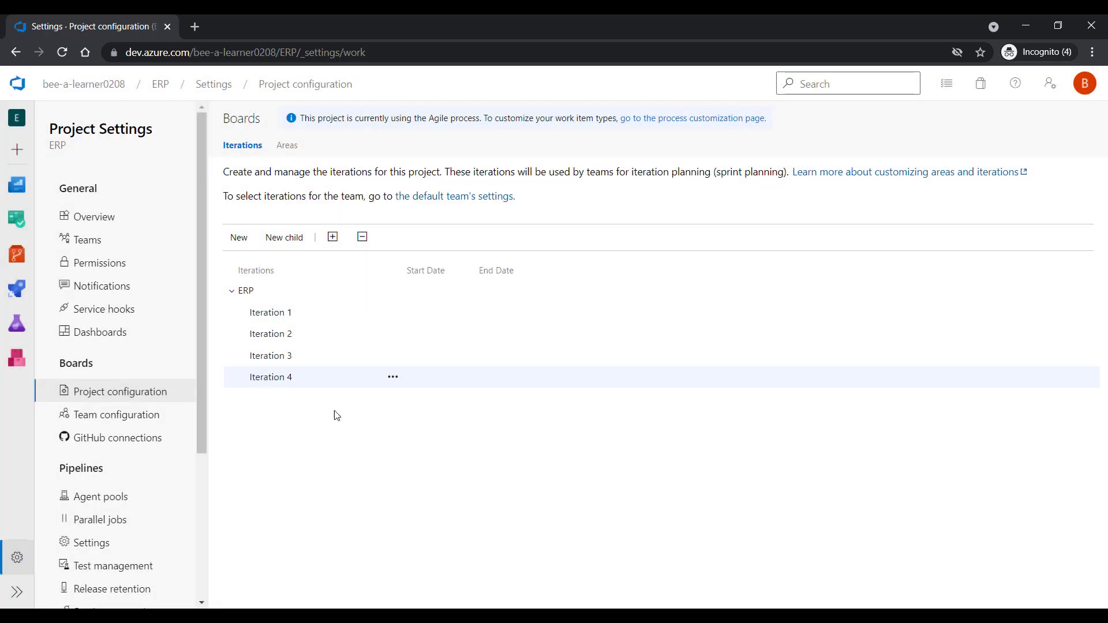
Step: Add child iterations Sprint-1 through Sprint-4 under Iteration 1, without start or end dates
mouse_move(391, 318)
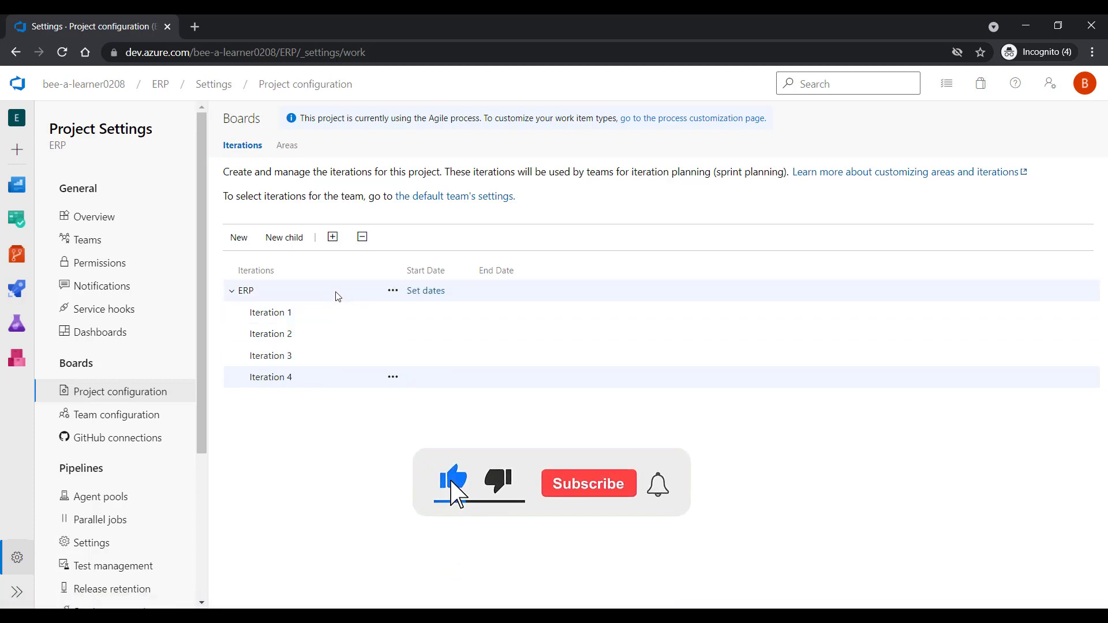
left_click(392, 291)
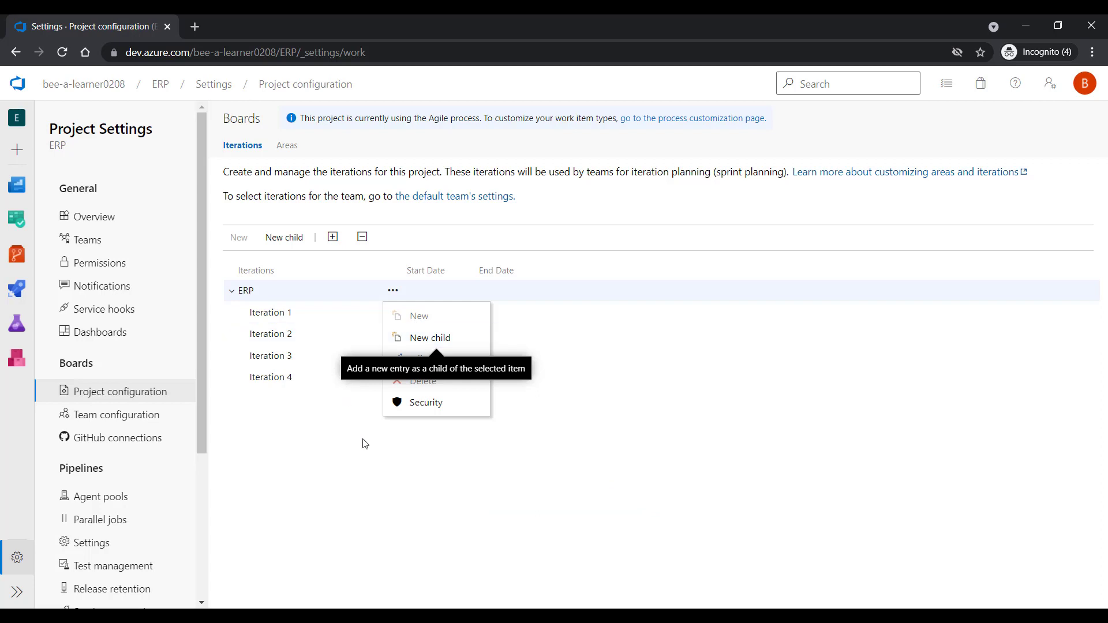
left_click(388, 313)
left_click(393, 314)
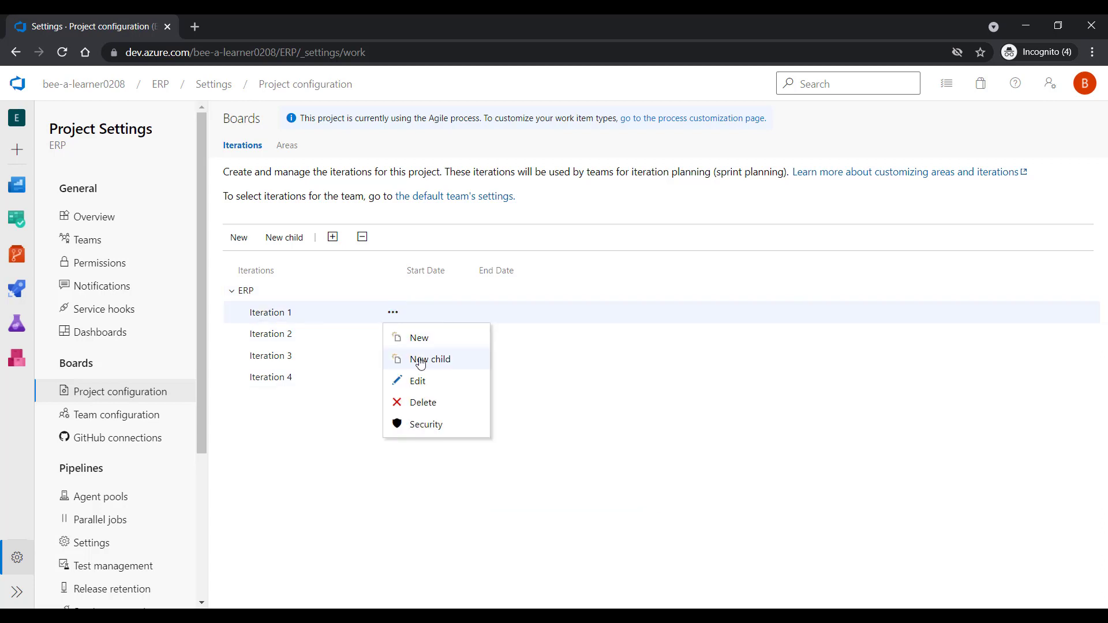
left_click(416, 361)
type("Sprint-1")
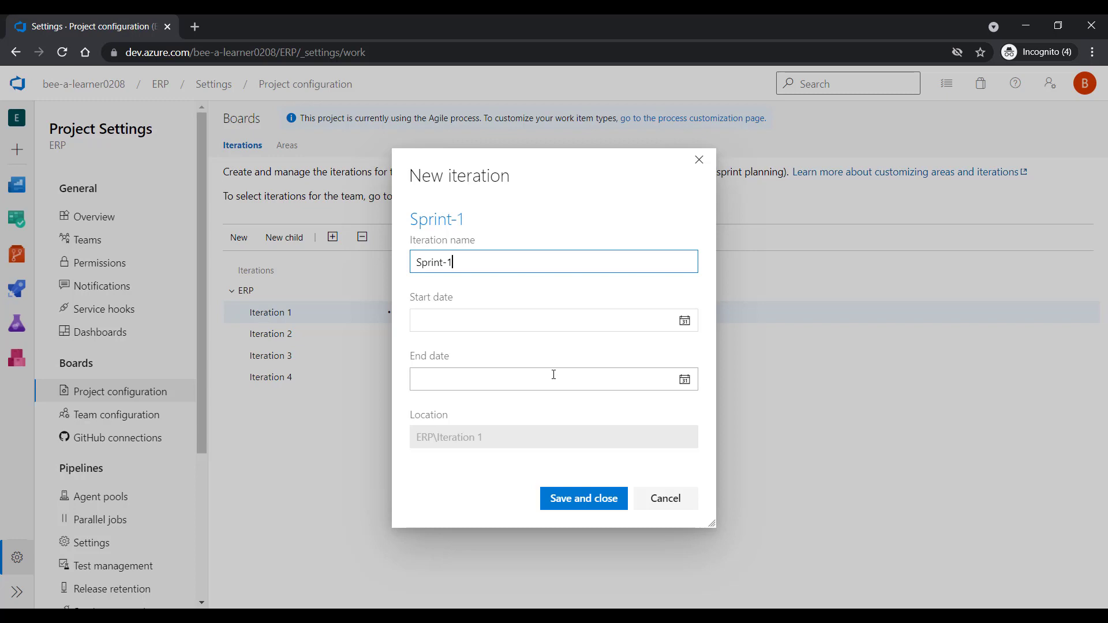
key("ctrl+a")
type("Sprint-4")
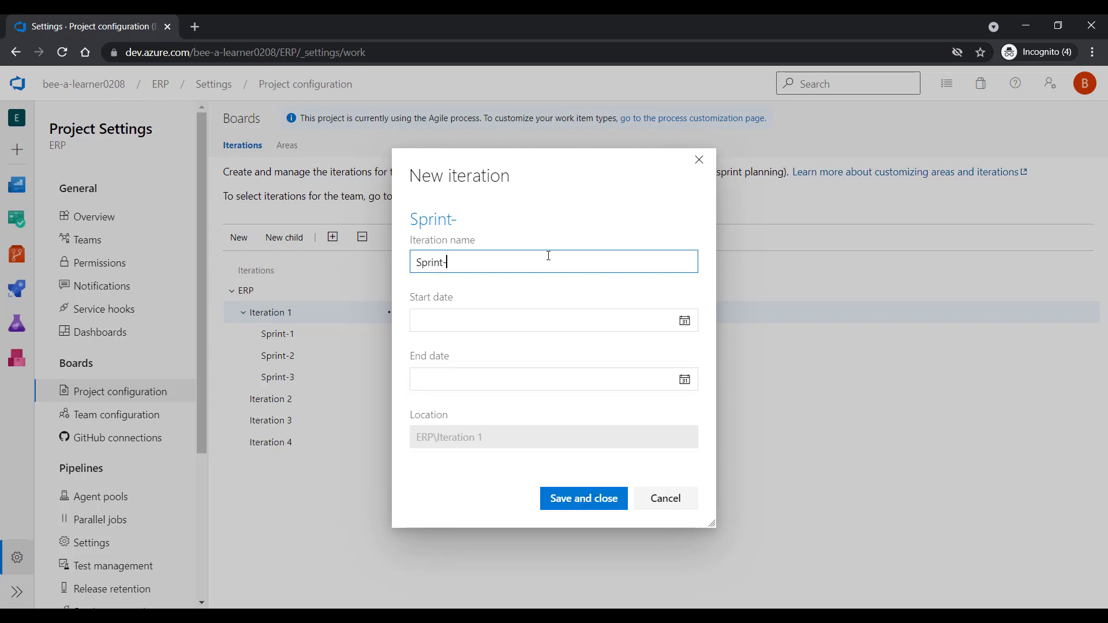
left_click(581, 493)
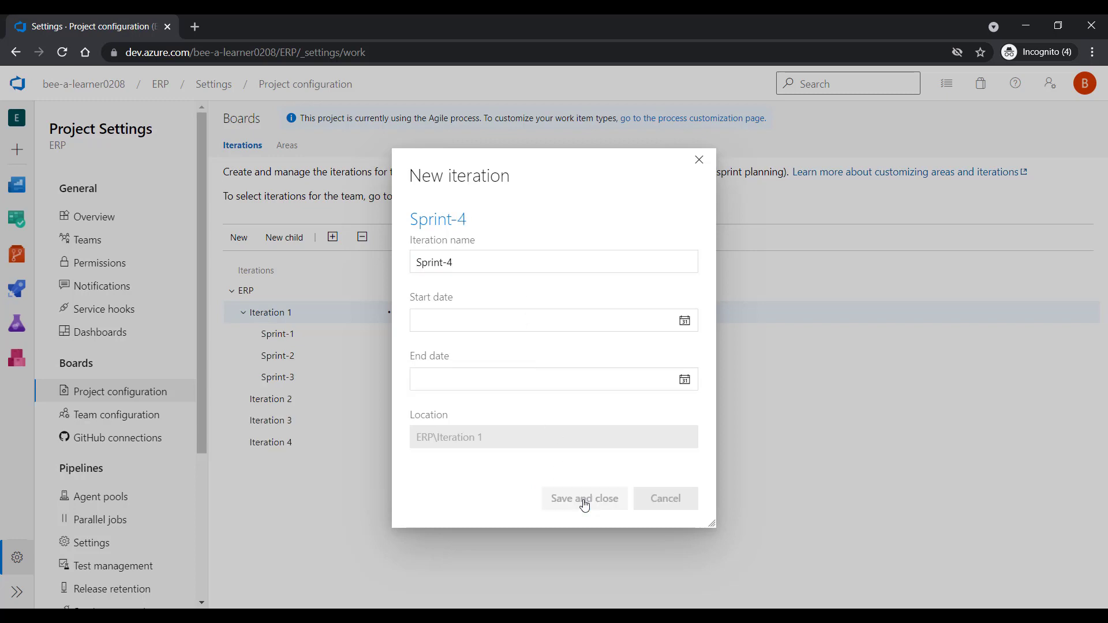
Step: Add a child iteration named "Sprint-5" under Iteration 1, leaving its dates empty
left_click(394, 402)
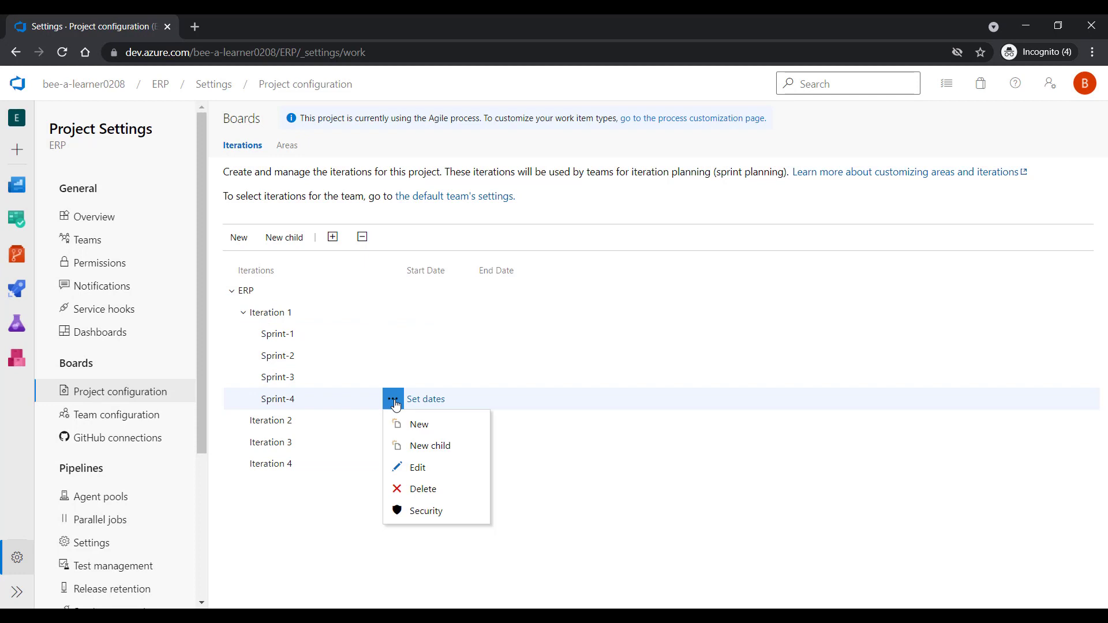
left_click(390, 312)
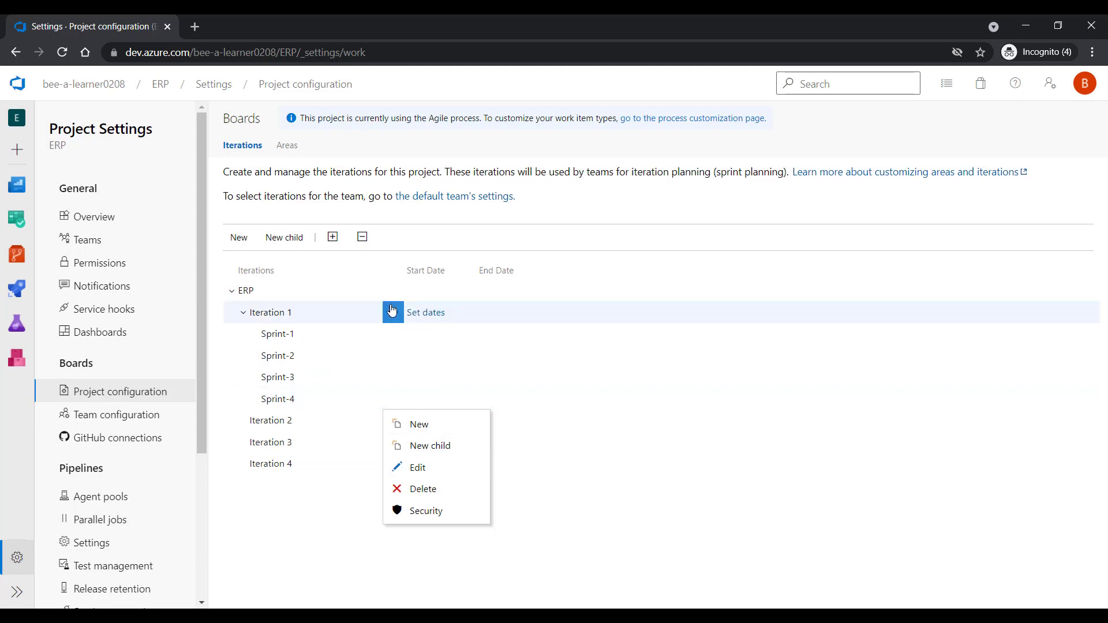
left_click(426, 356)
type("Sprint-1")
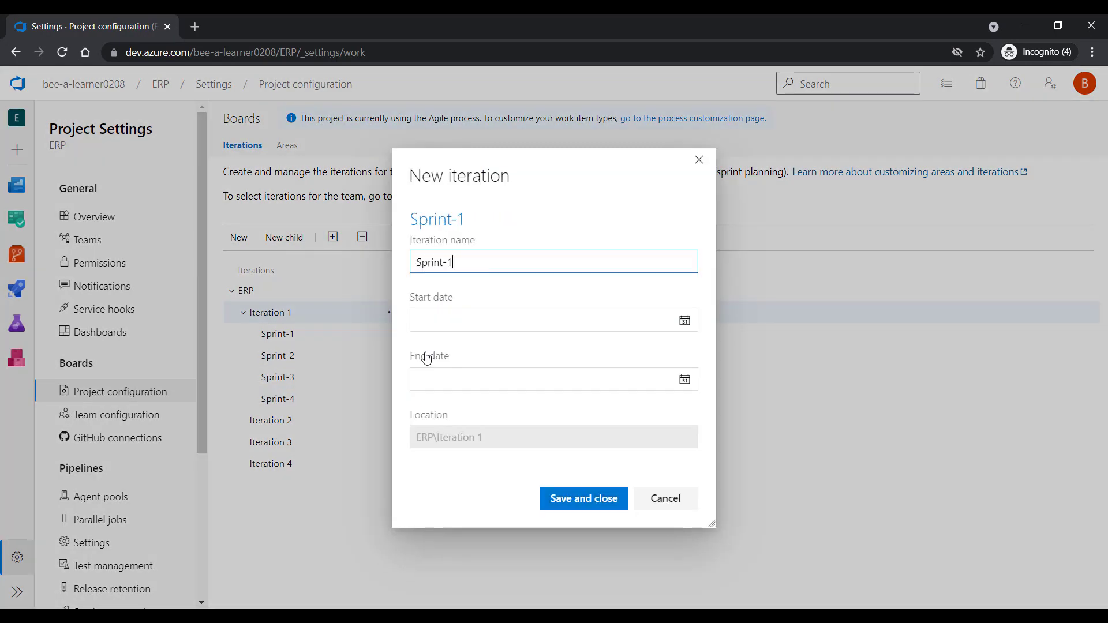
type("5")
left_click(584, 498)
Step: Add a child iteration named "Sprint-6" under Iteration 1, leaving its dates empty
left_click(390, 311)
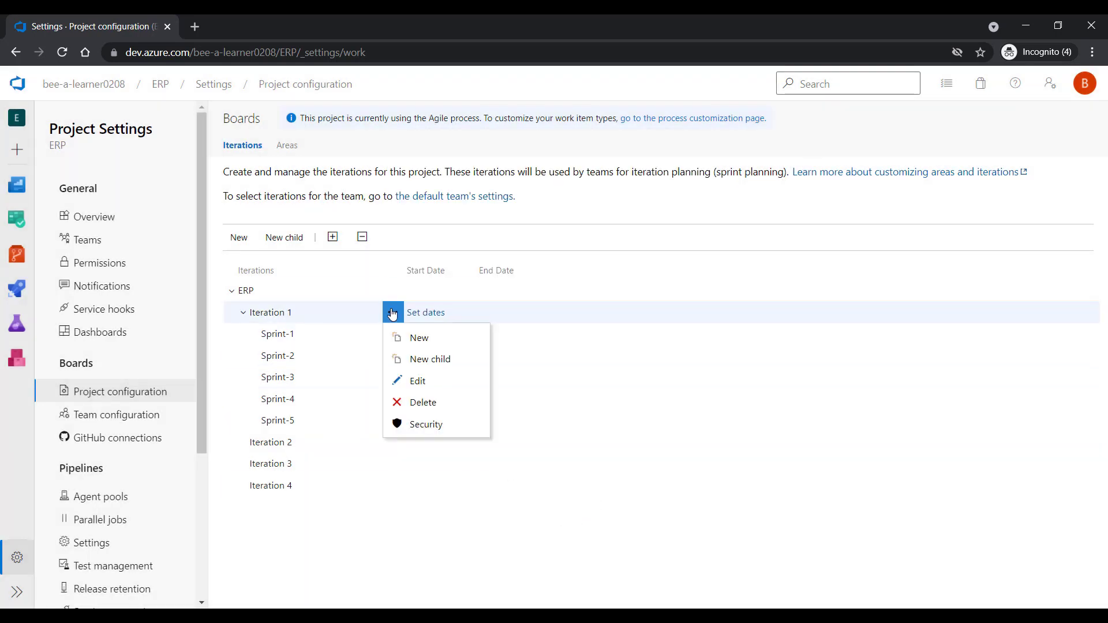
left_click(420, 358)
type("Sprint-1")
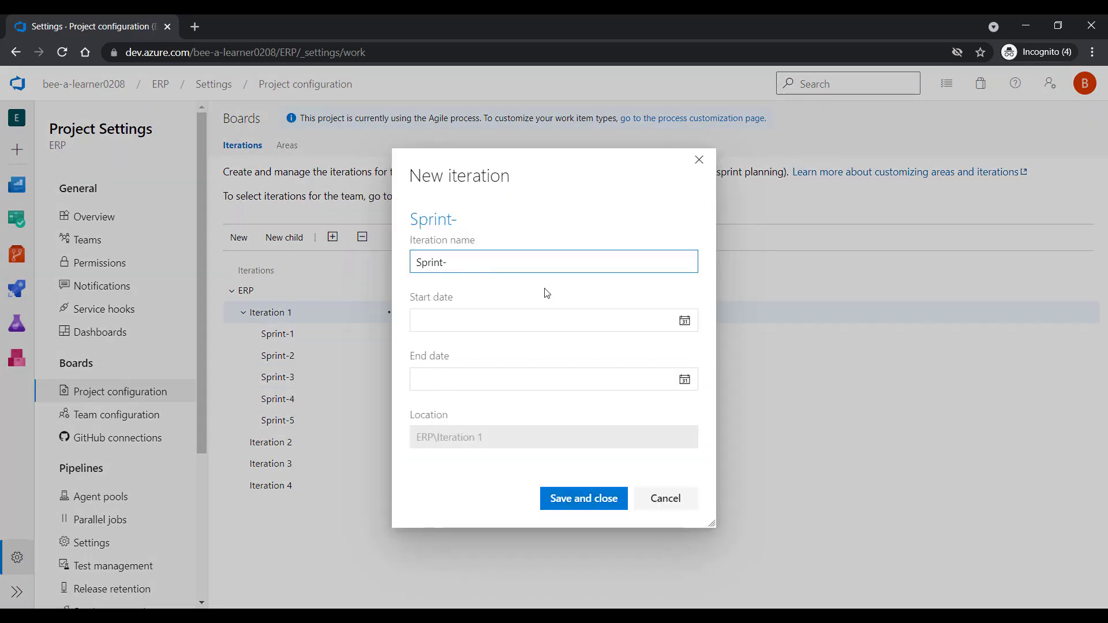
left_click(577, 497)
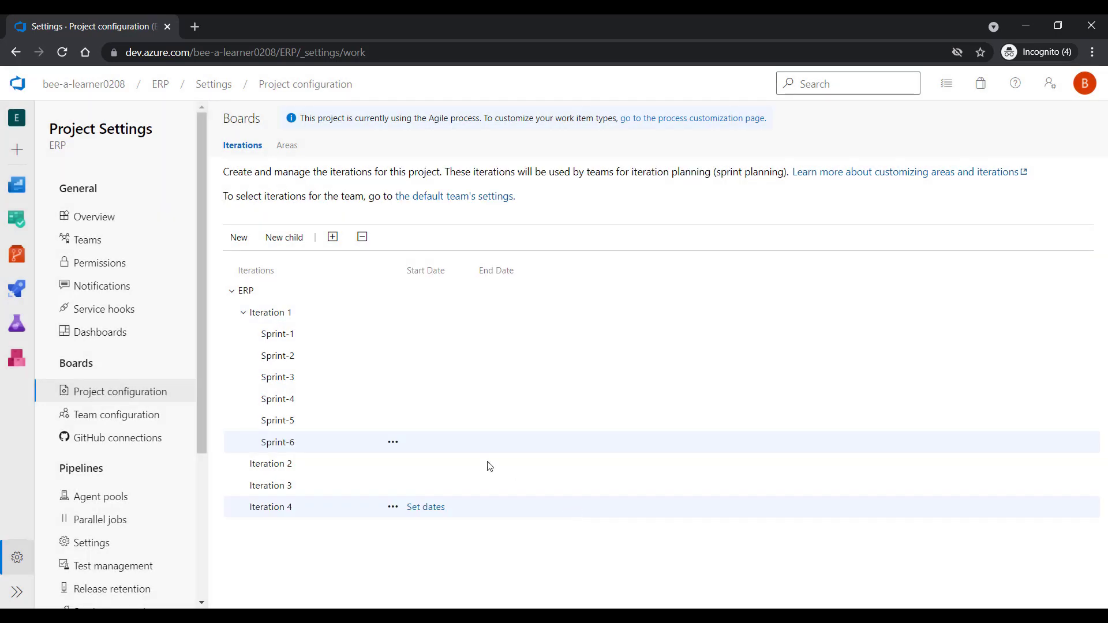
Step: Switch to the Lucidspark board and examine how the six sprints are divided between the UI Team and the Interation Team
key("alt+Tab")
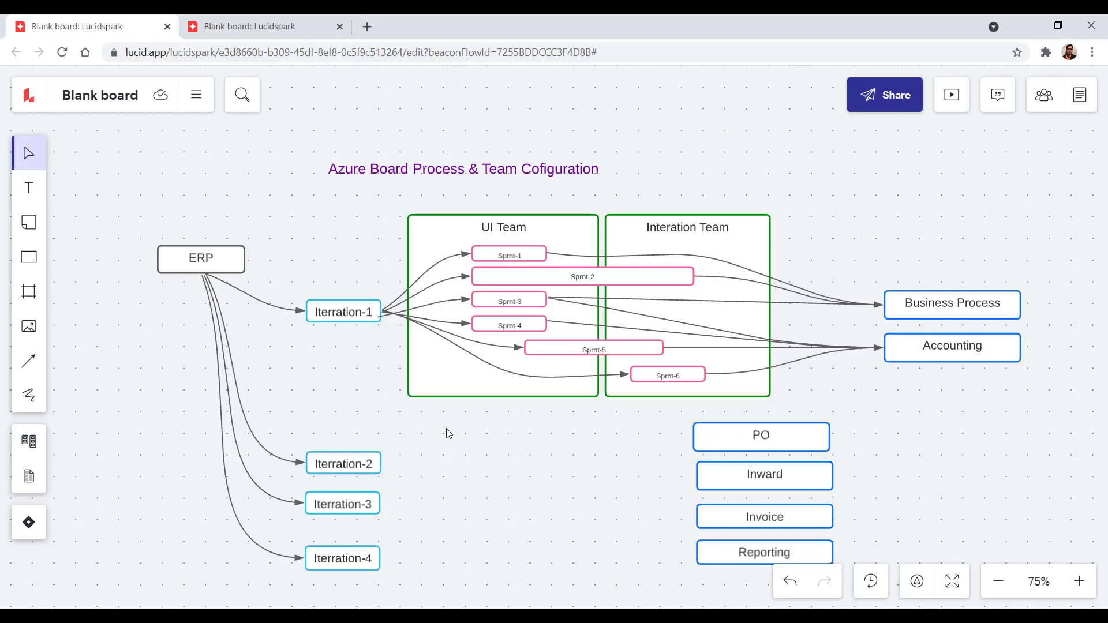
left_click(463, 225)
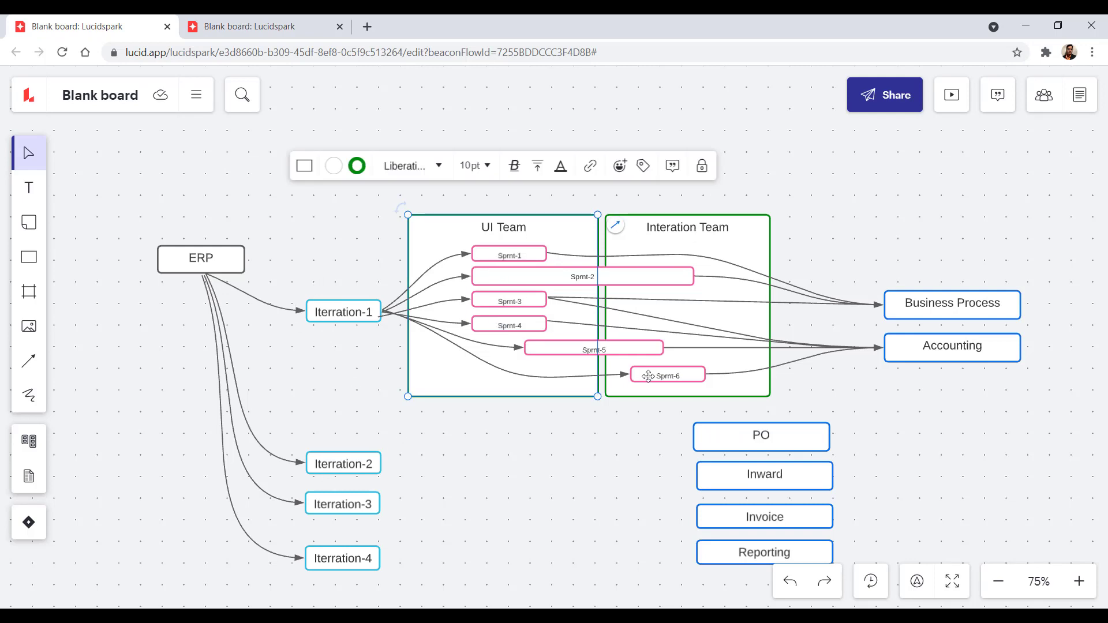
left_click(530, 540)
Step: Return to Azure DevOps and delete the Integration Team area from the project configuration, reassigning affected items to ERP
key("alt+Tab")
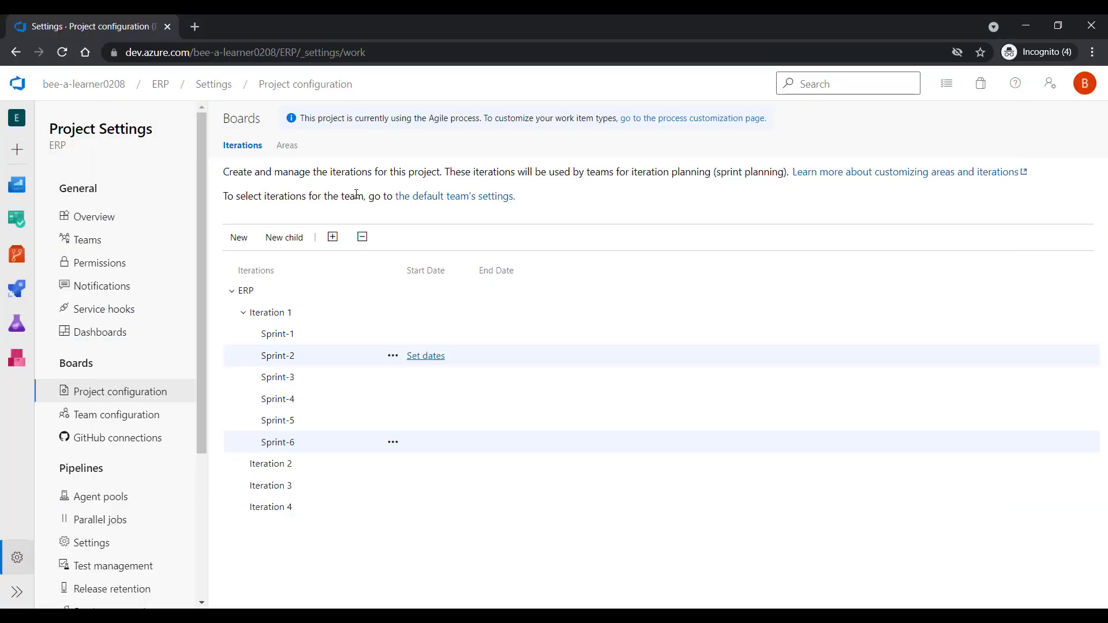
left_click(287, 148)
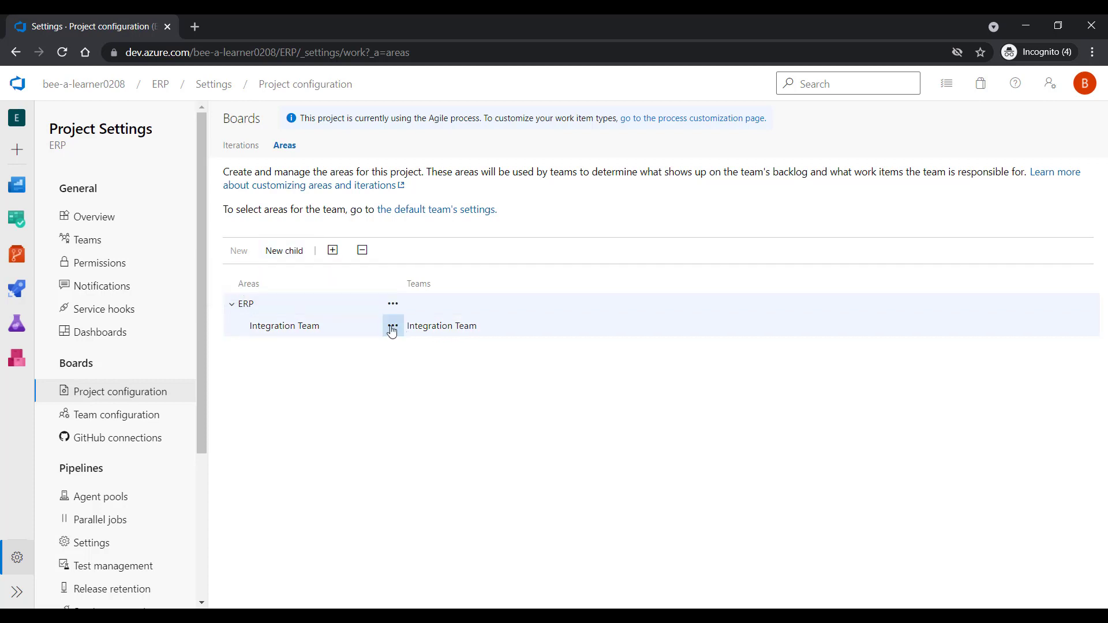
left_click(392, 327)
left_click(421, 418)
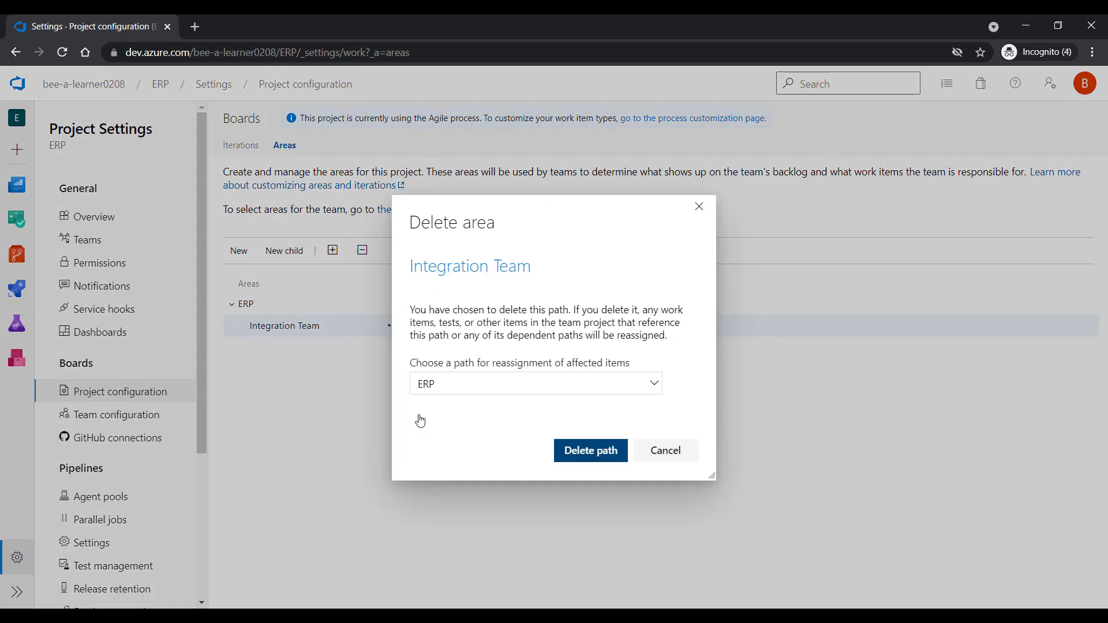
left_click(577, 453)
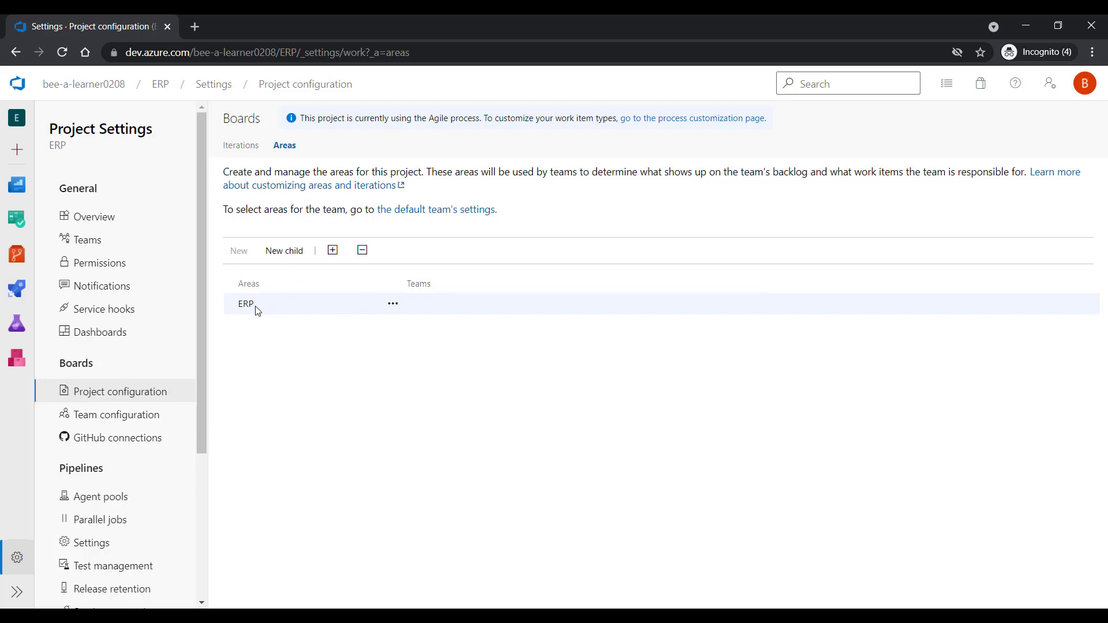
Step: Add a child area named "UI" under the ERP area
left_click(298, 255)
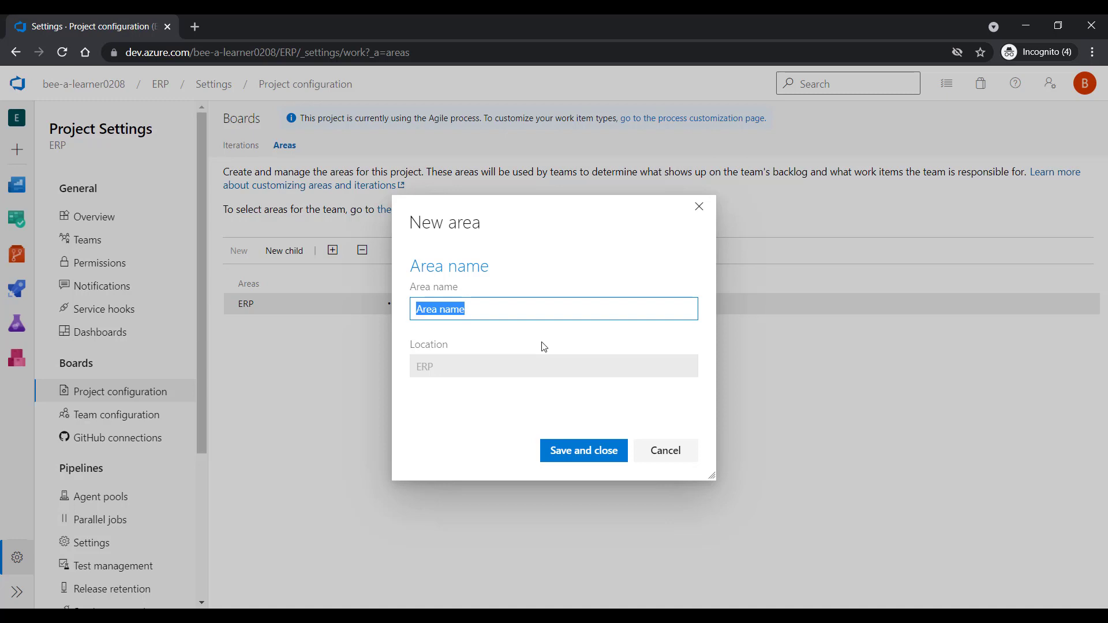
type("UI")
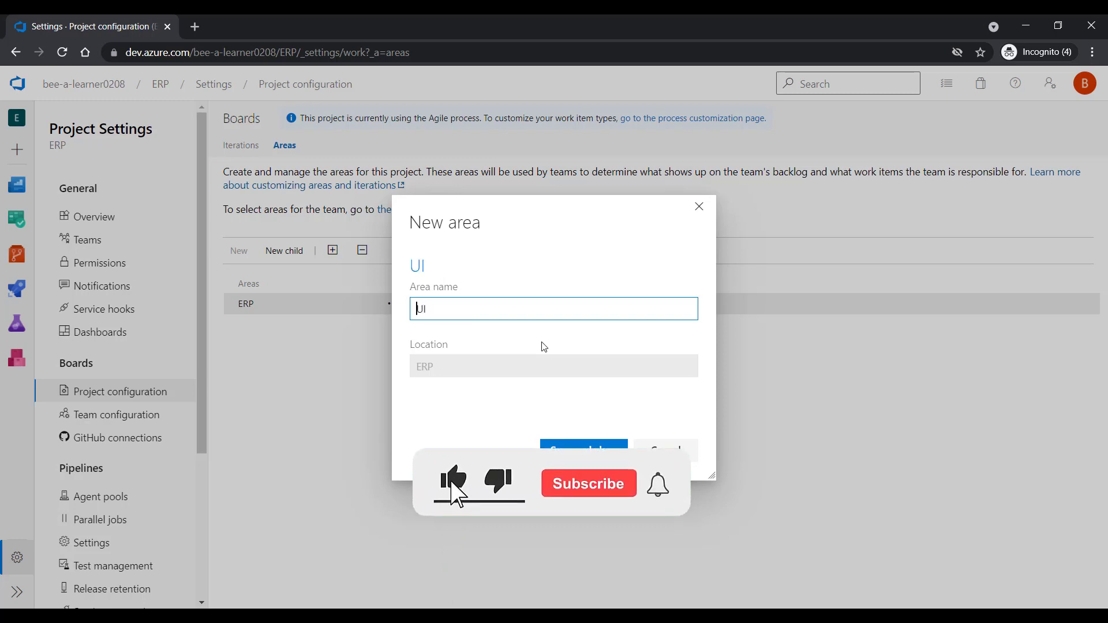
key("Return")
Step: Create an area named "Integration" and move it directly under ERP, alongside the UI area
type("Integ")
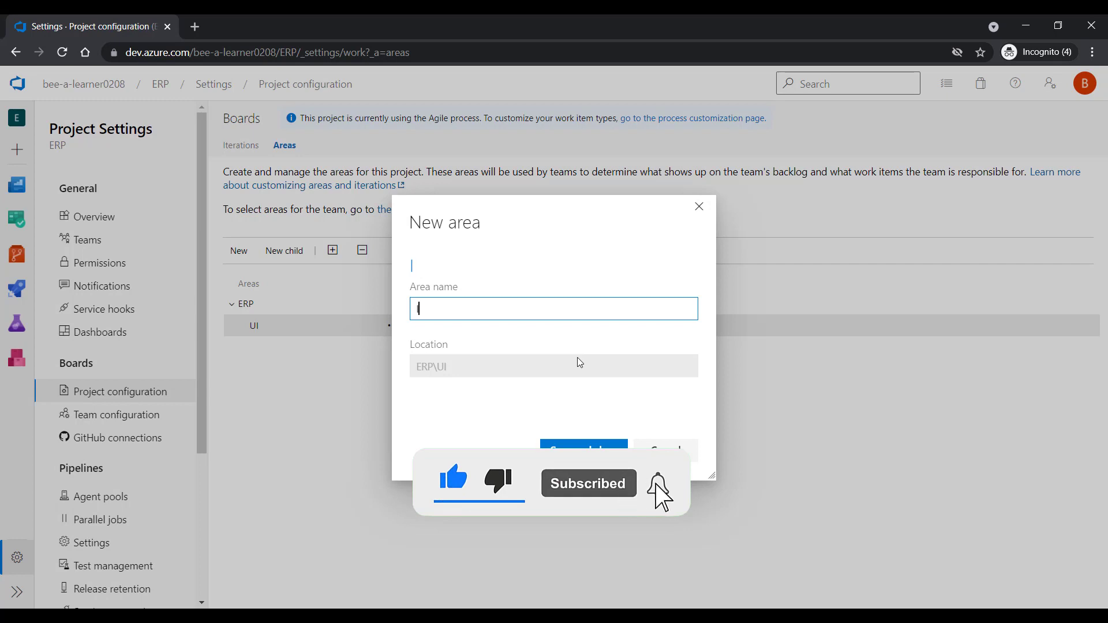
type("ra")
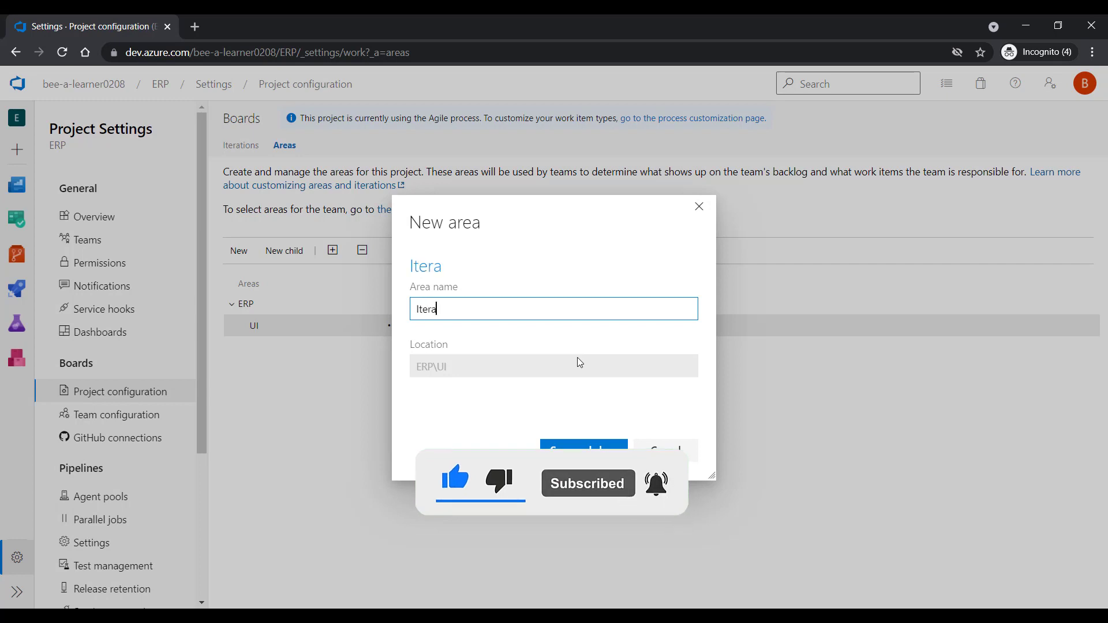
type("tion")
key("ctrl+a")
type("Integration")
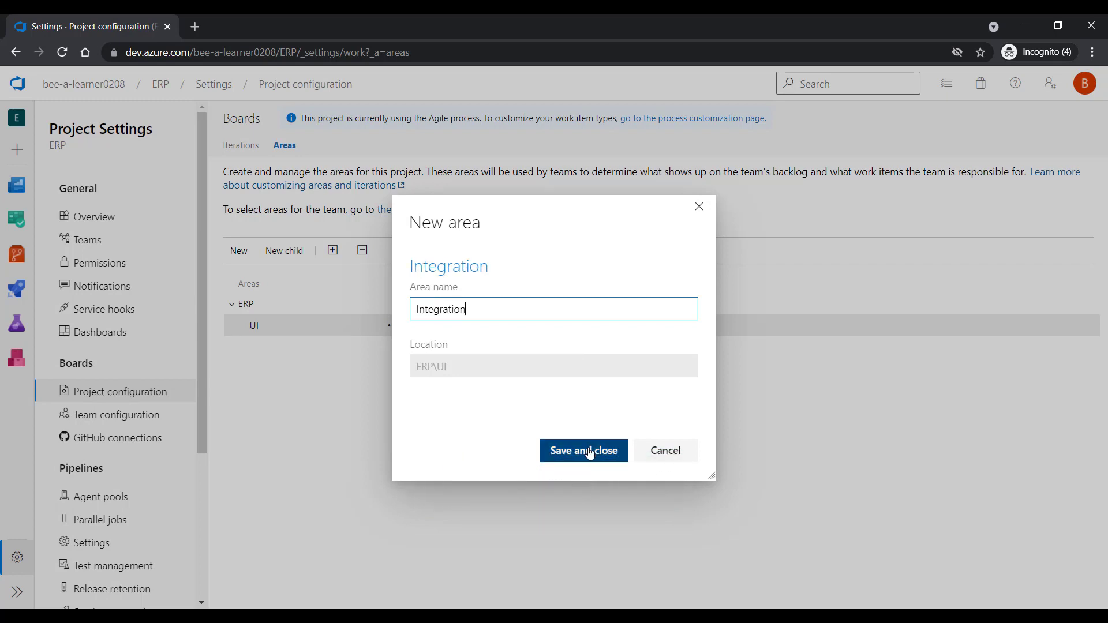
left_click(589, 450)
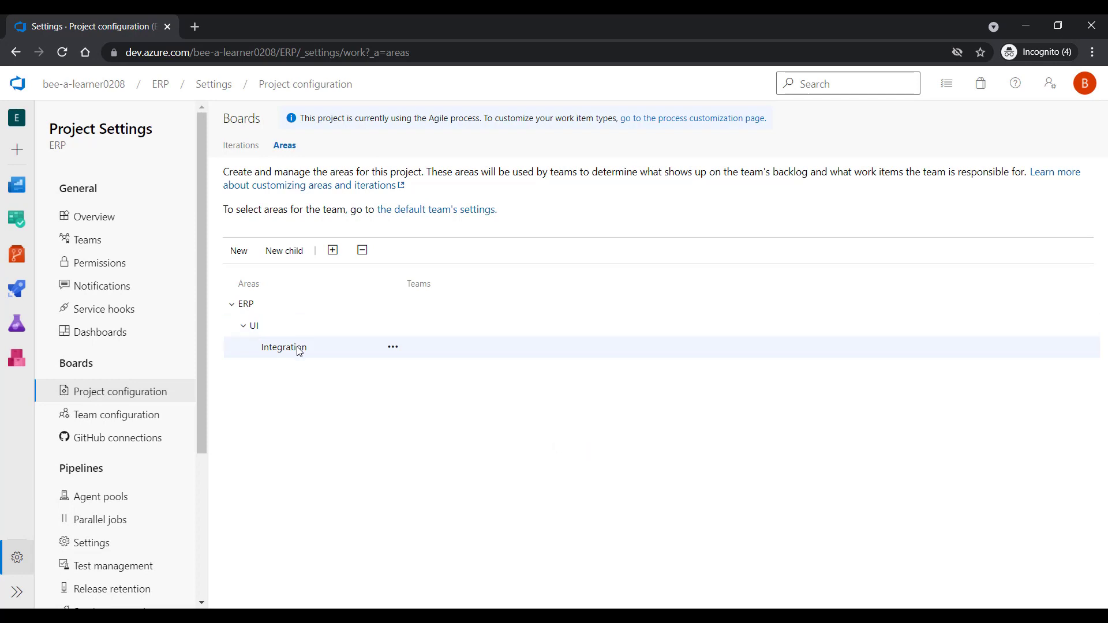
left_click_drag(300, 350, 278, 316)
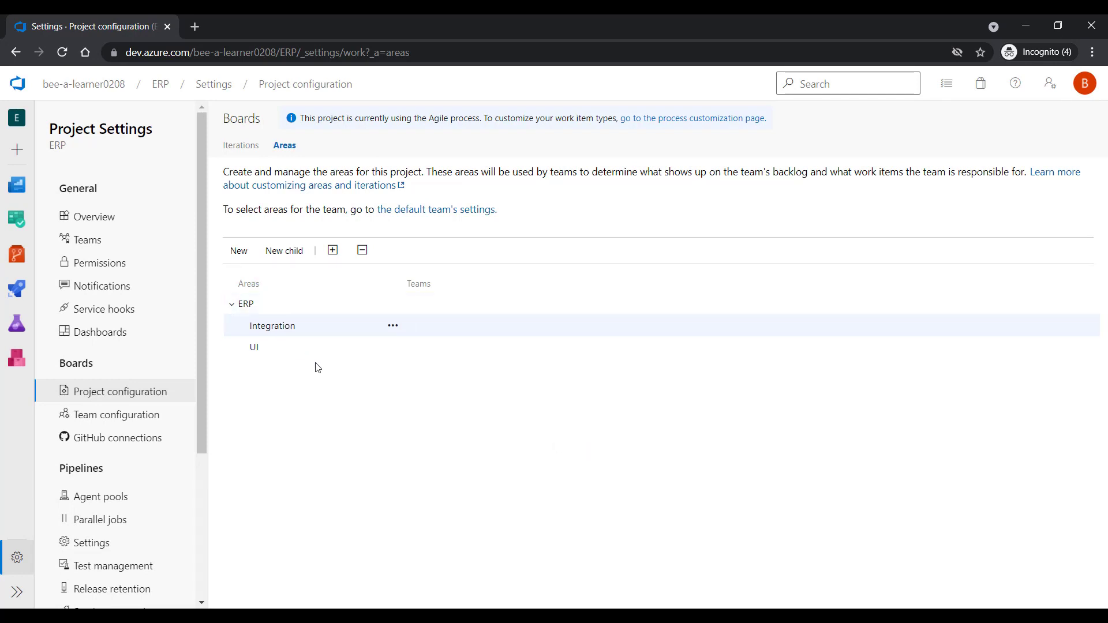
left_click(232, 304)
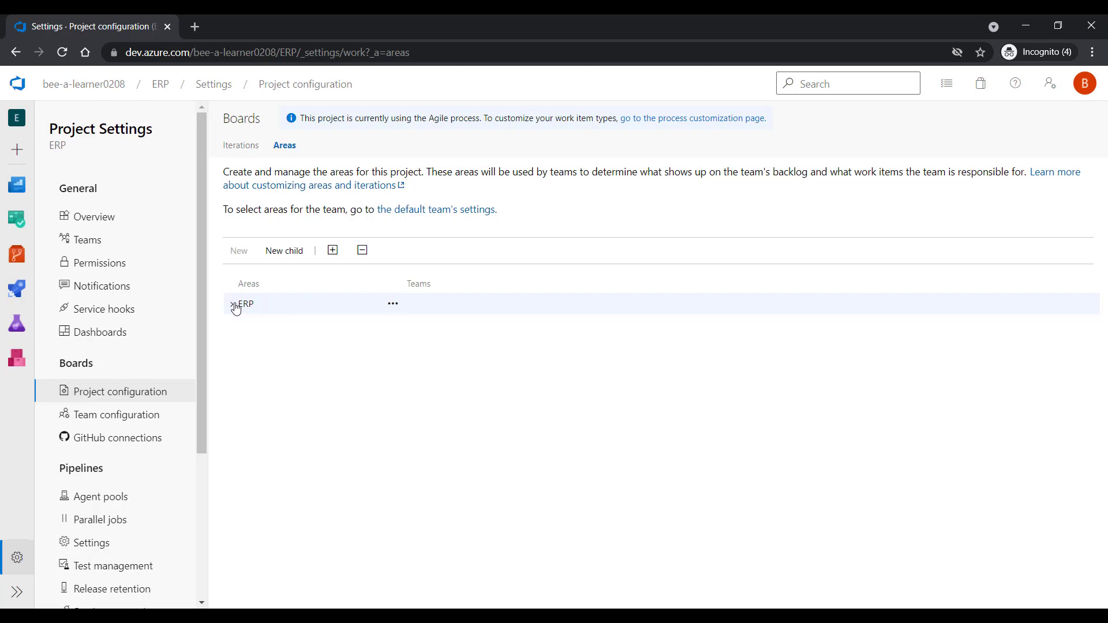
left_click(234, 305)
Step: Open the team configuration for the ERP UI Team and check which teams are available for selection
left_click(116, 421)
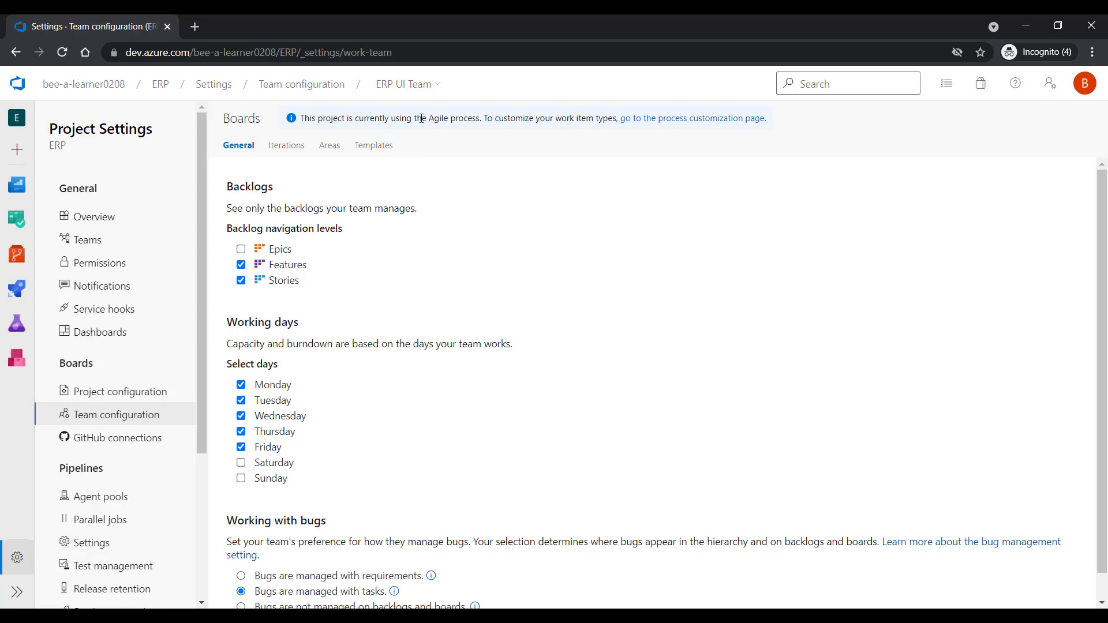
left_click(430, 90)
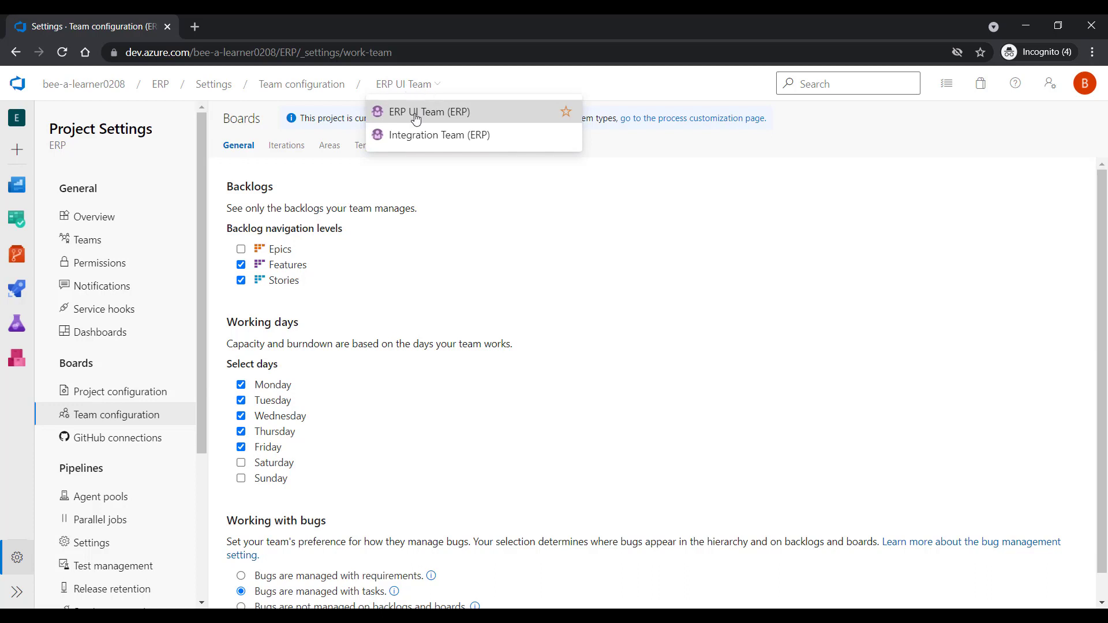
left_click(427, 219)
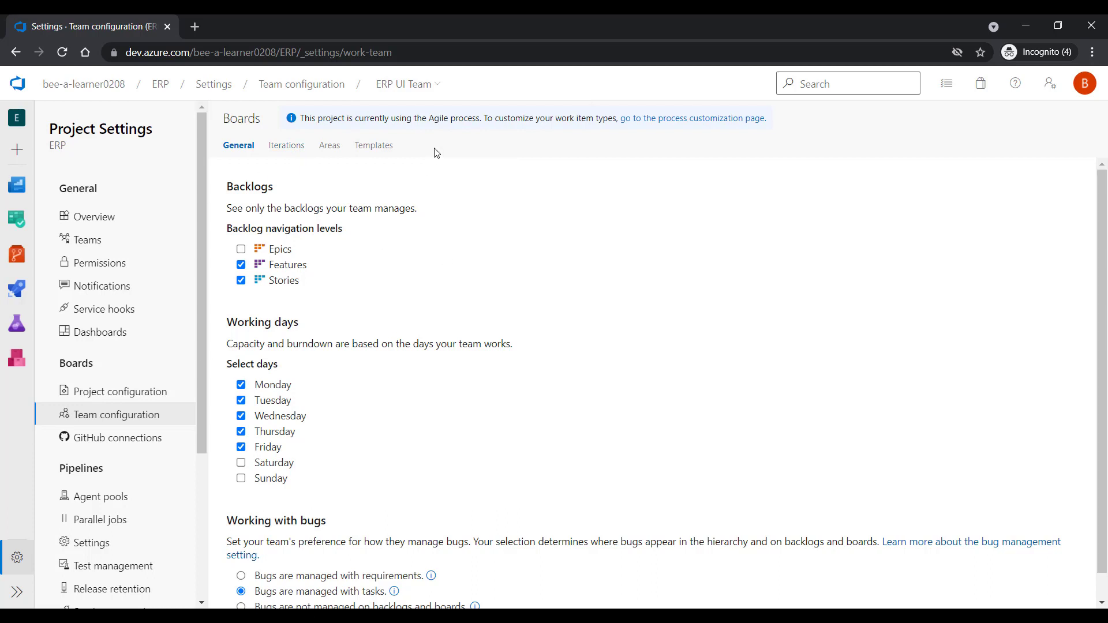
left_click(436, 86)
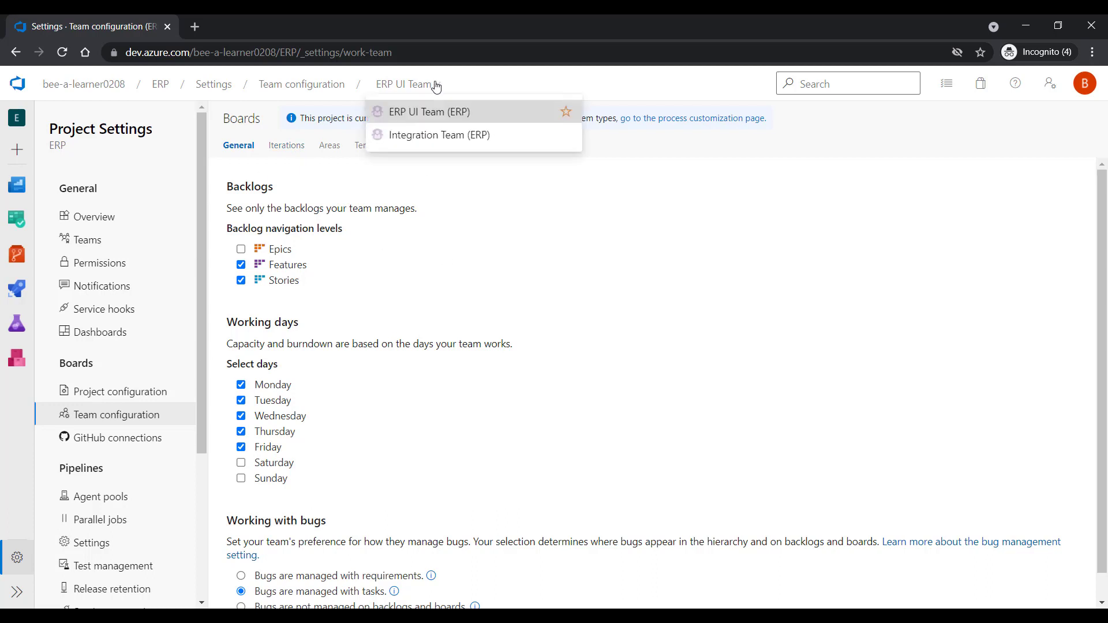
left_click(344, 181)
left_click(405, 91)
left_click(361, 184)
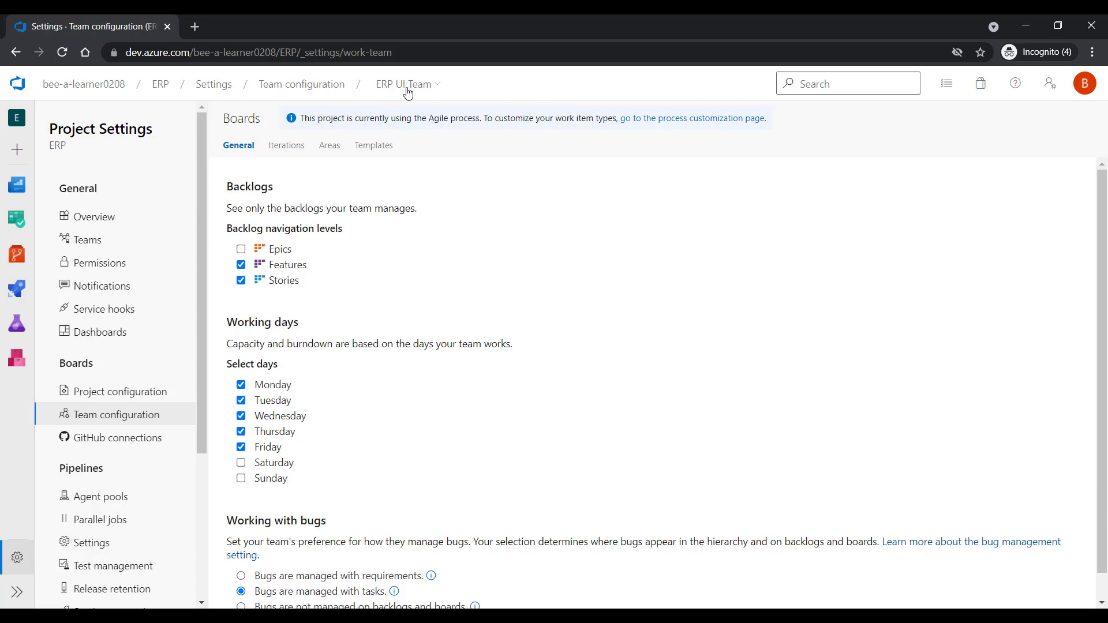
Step: Review the iterations and the areas assigned to the ERP UI Team
left_click(293, 151)
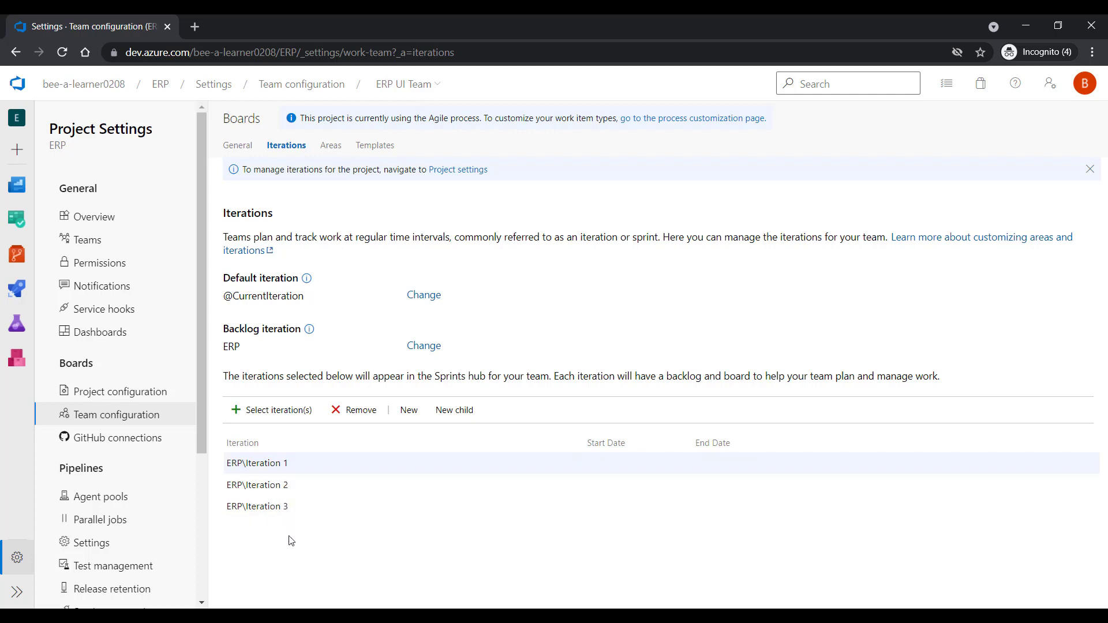
left_click_drag(225, 463, 266, 490)
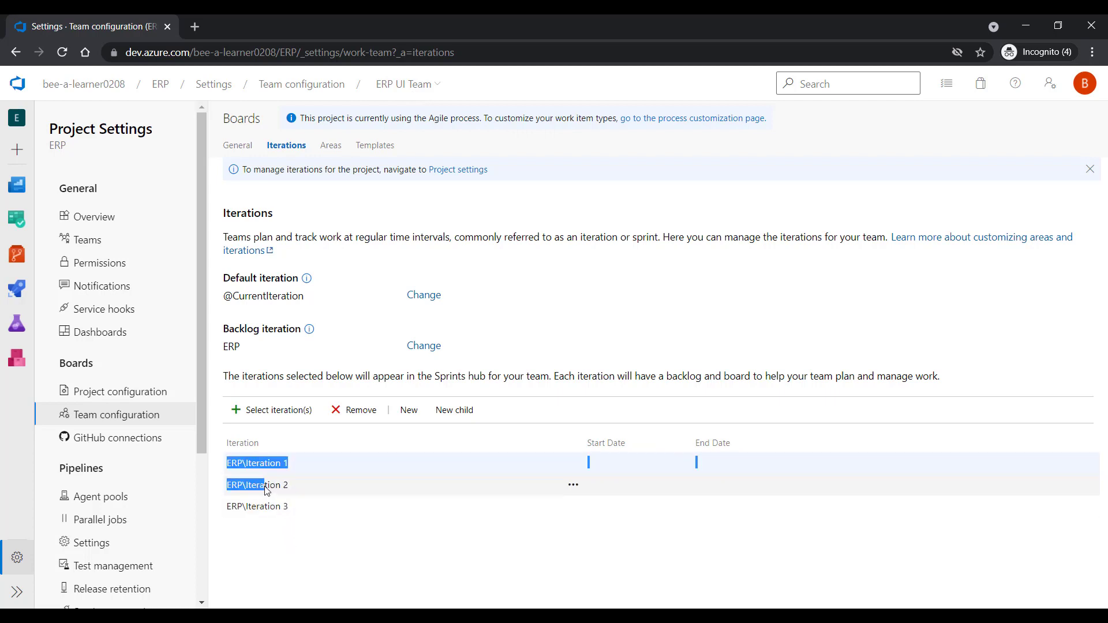
left_click(339, 231)
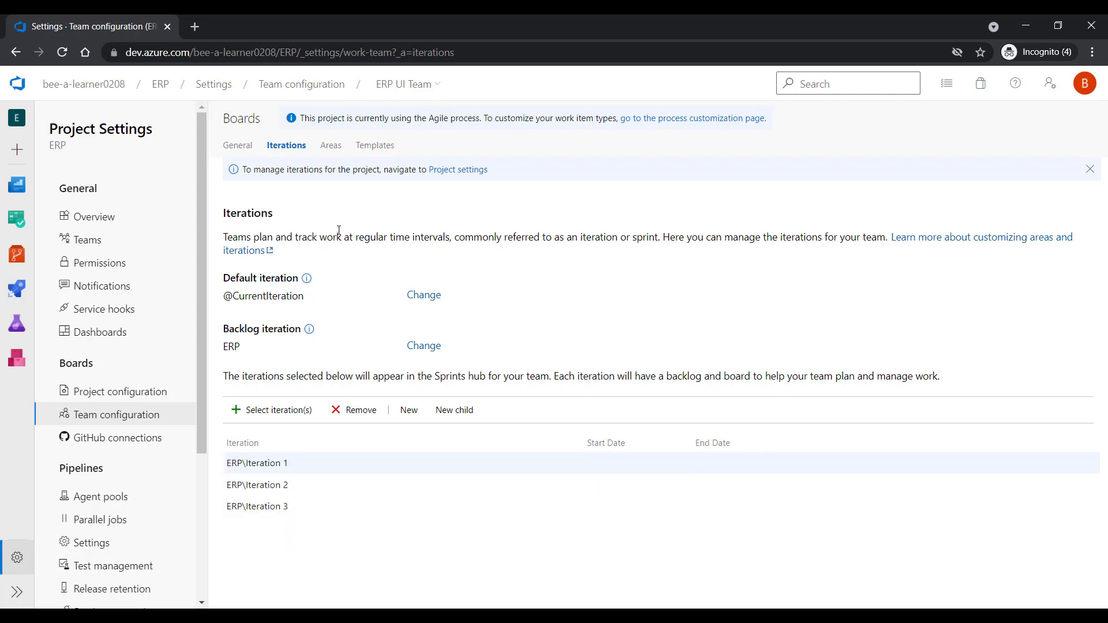
left_click(334, 153)
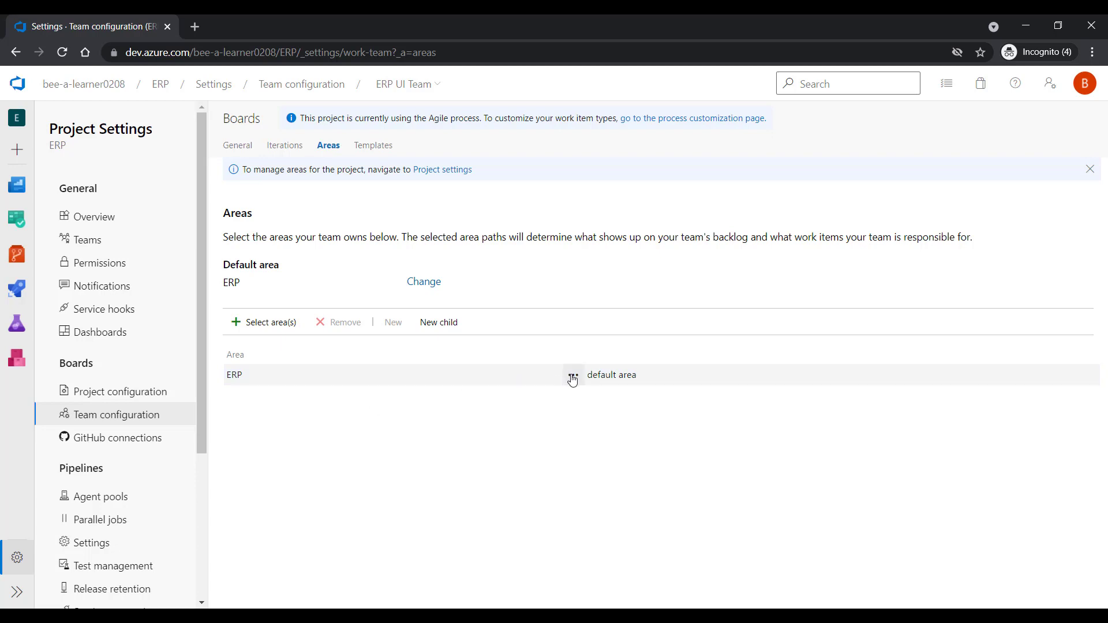
Step: Switch to the Lucidspark planning diagram and review how the sprints are divided between the UI and integration teams
left_click(248, 377)
key("alt+Tab")
left_click(537, 280)
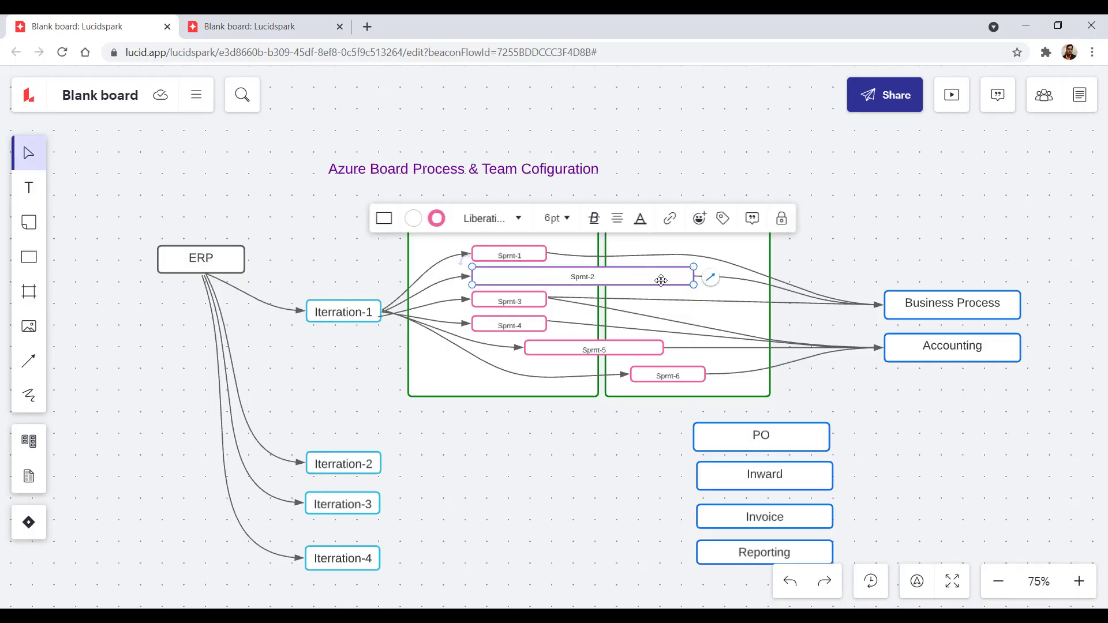
left_click(548, 461)
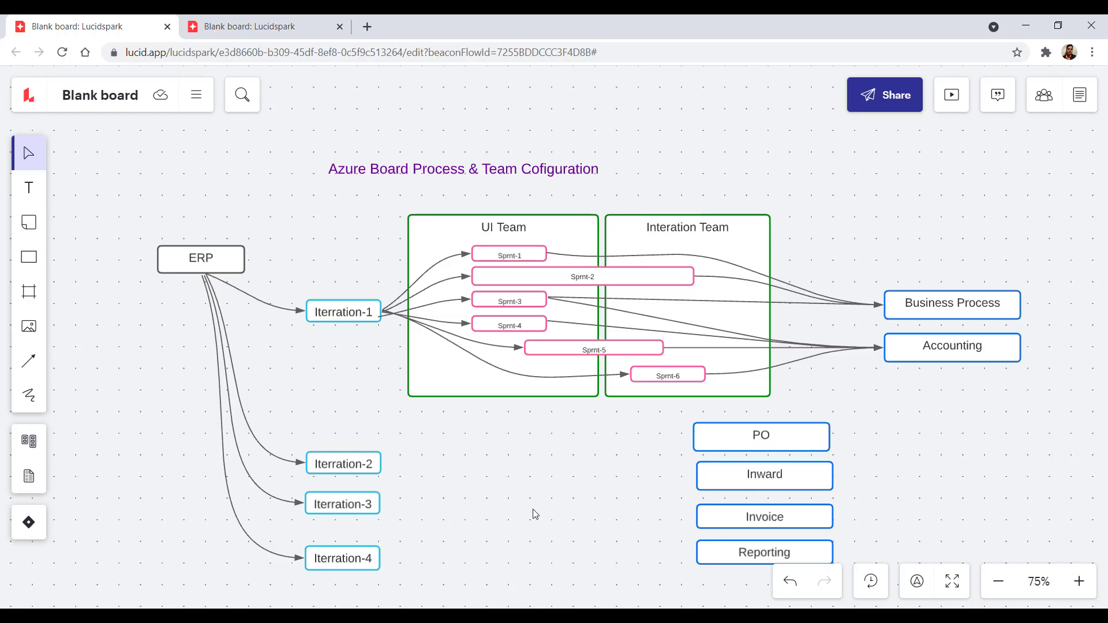
key("alt+Tab")
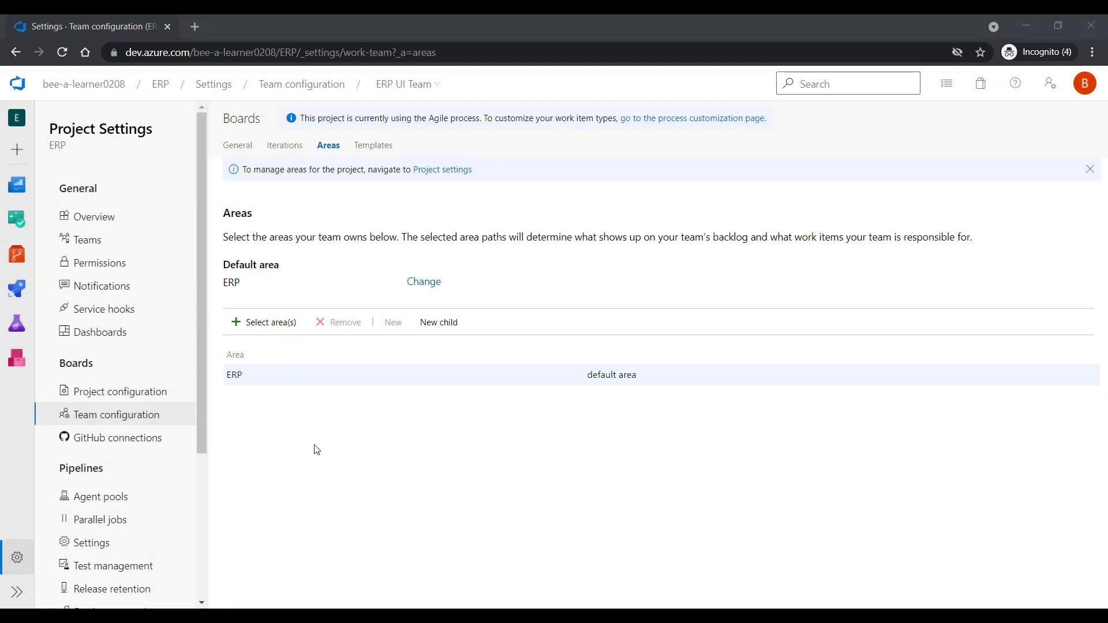
Step: Assign the ERP\UI area to the ERP UI Team and check the team's work item templates
left_click(263, 326)
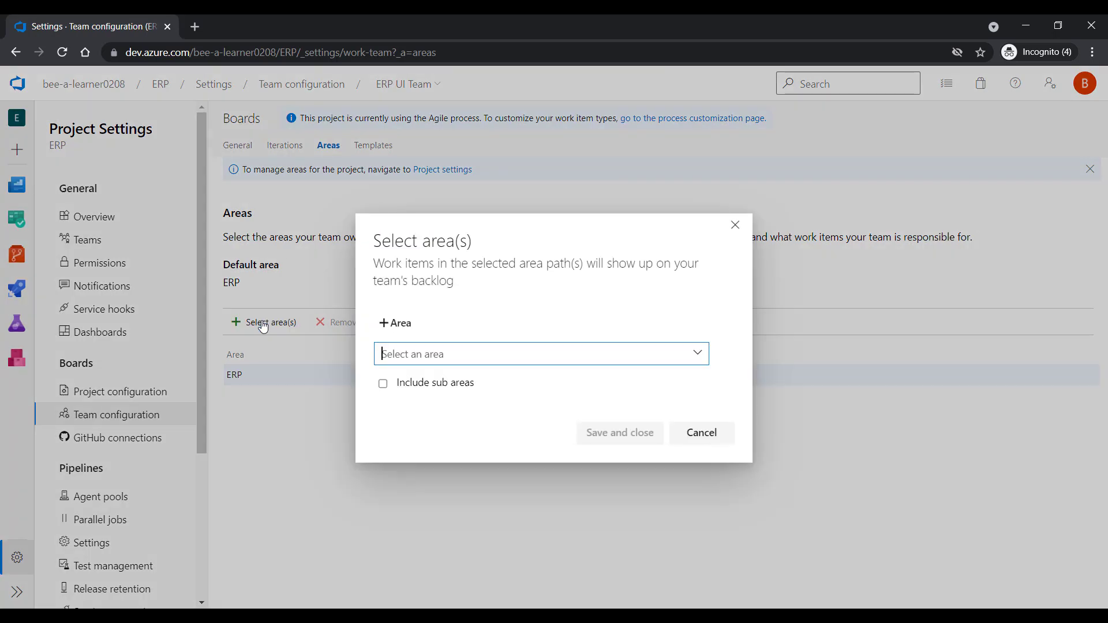
left_click(503, 359)
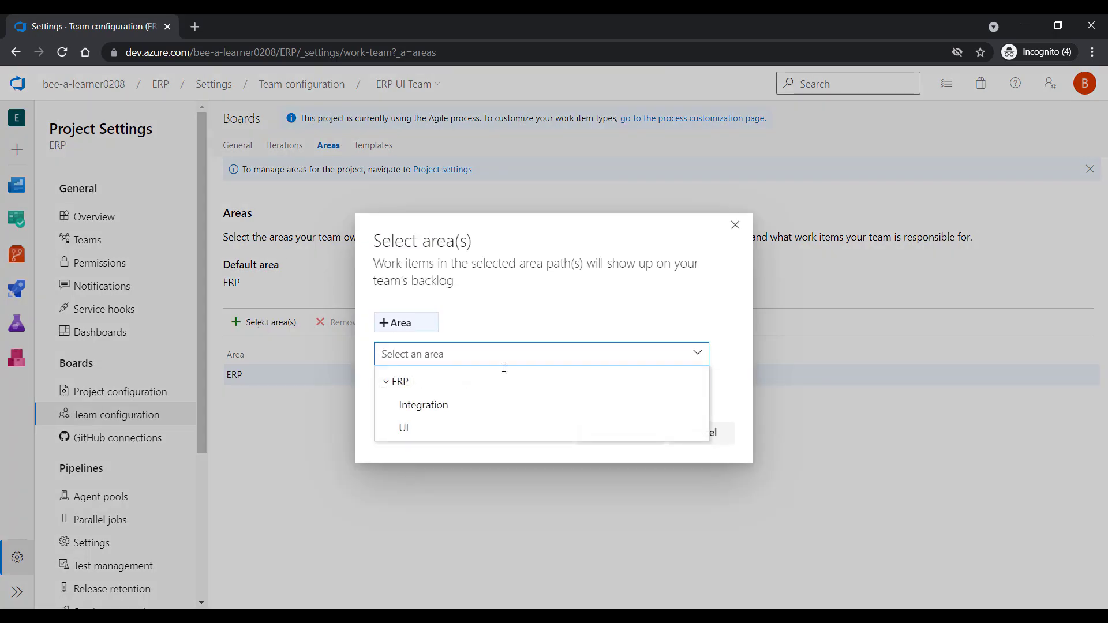
left_click(448, 431)
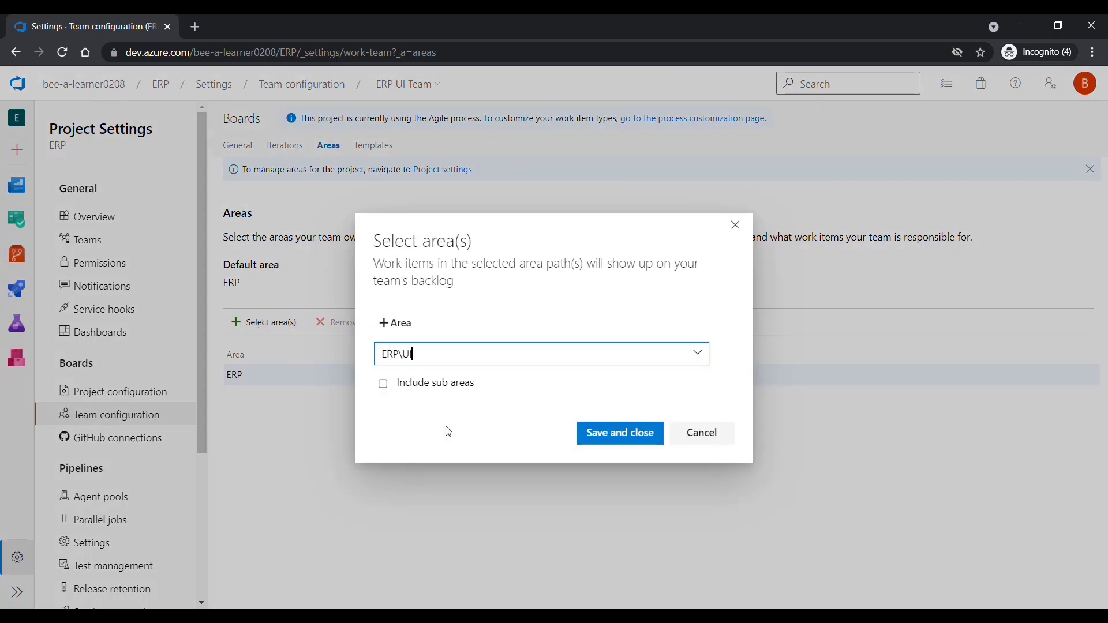
left_click(604, 434)
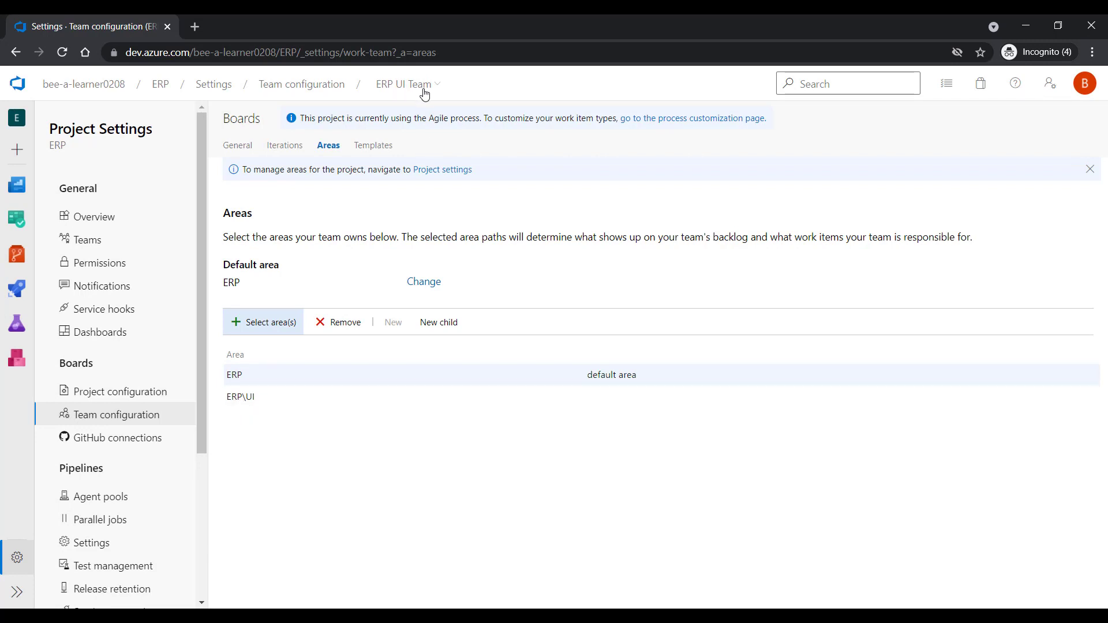
left_click(369, 145)
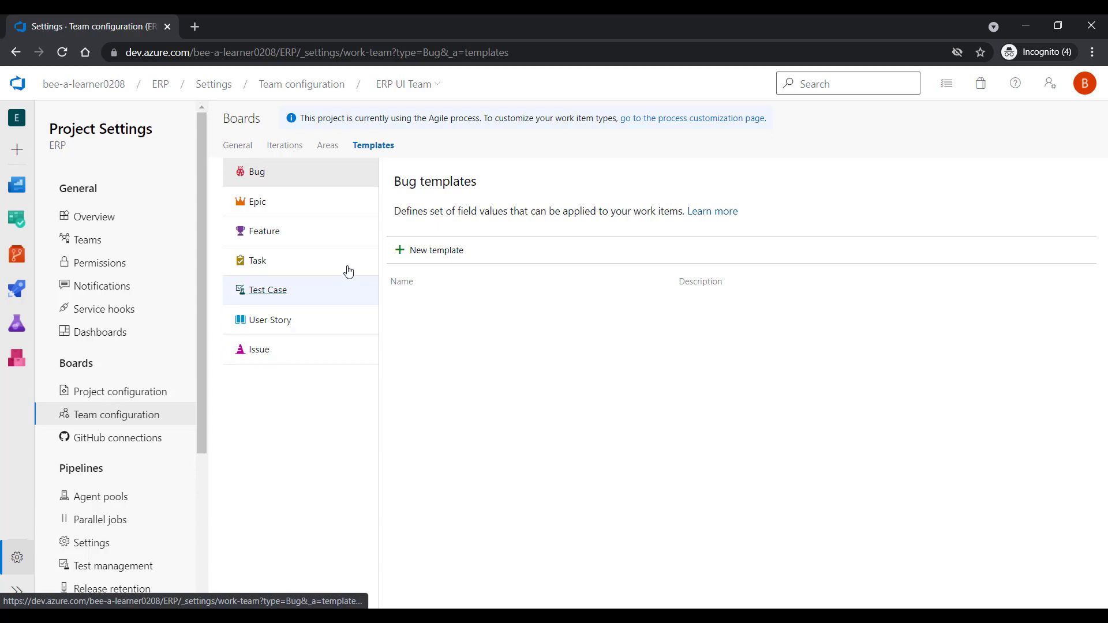
left_click(329, 148)
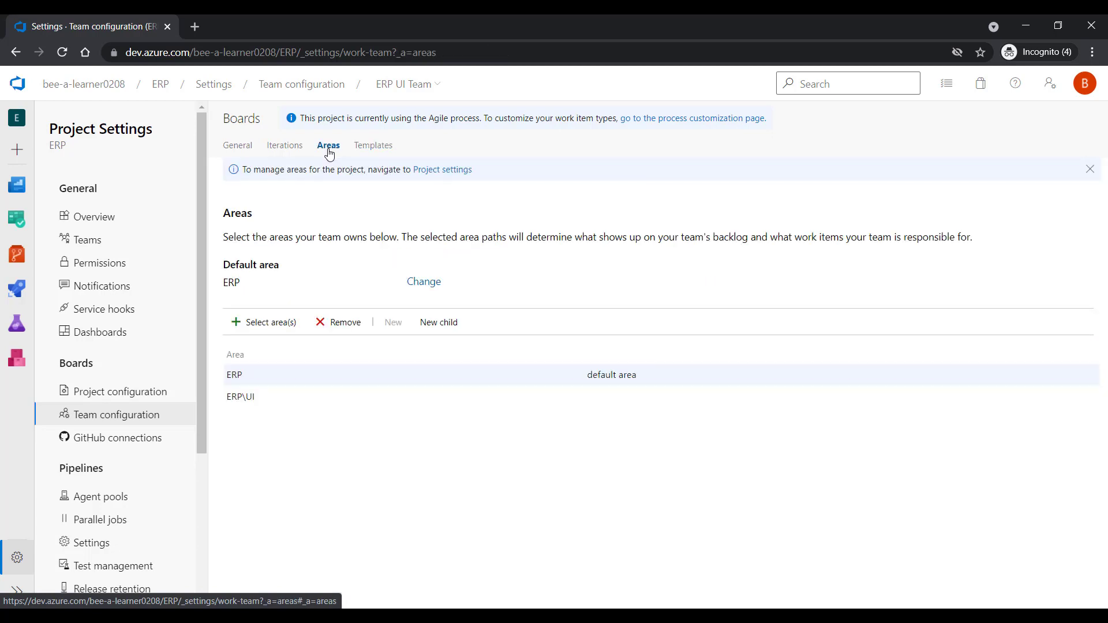
Step: Switch to the Integration Team's configuration and select Iteration 1 through Iteration 4 for its backlog
left_click(417, 85)
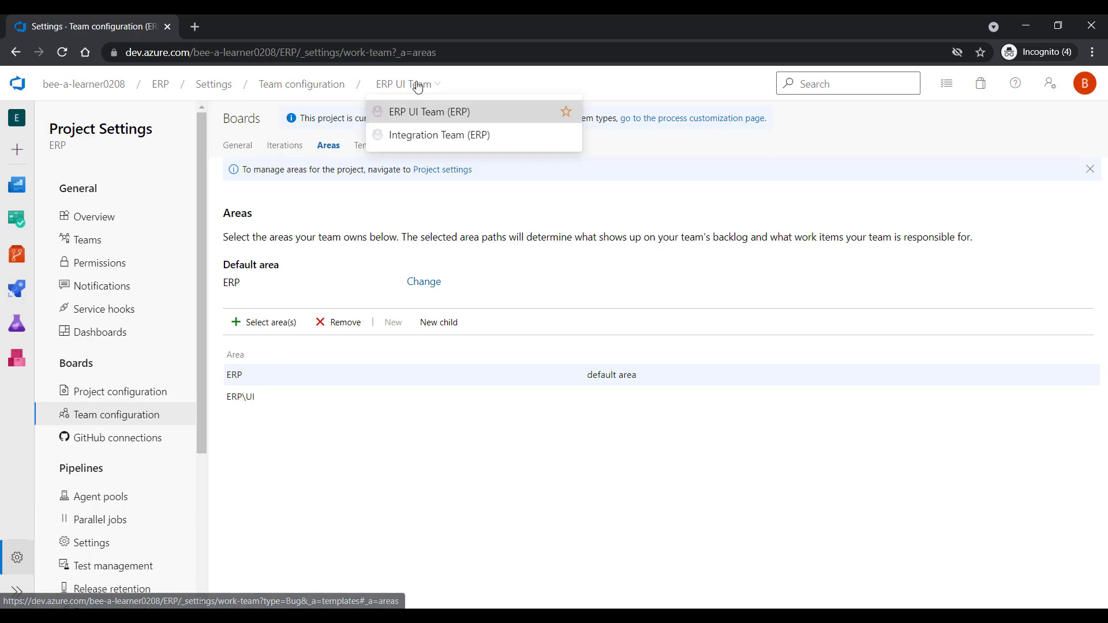
left_click(431, 137)
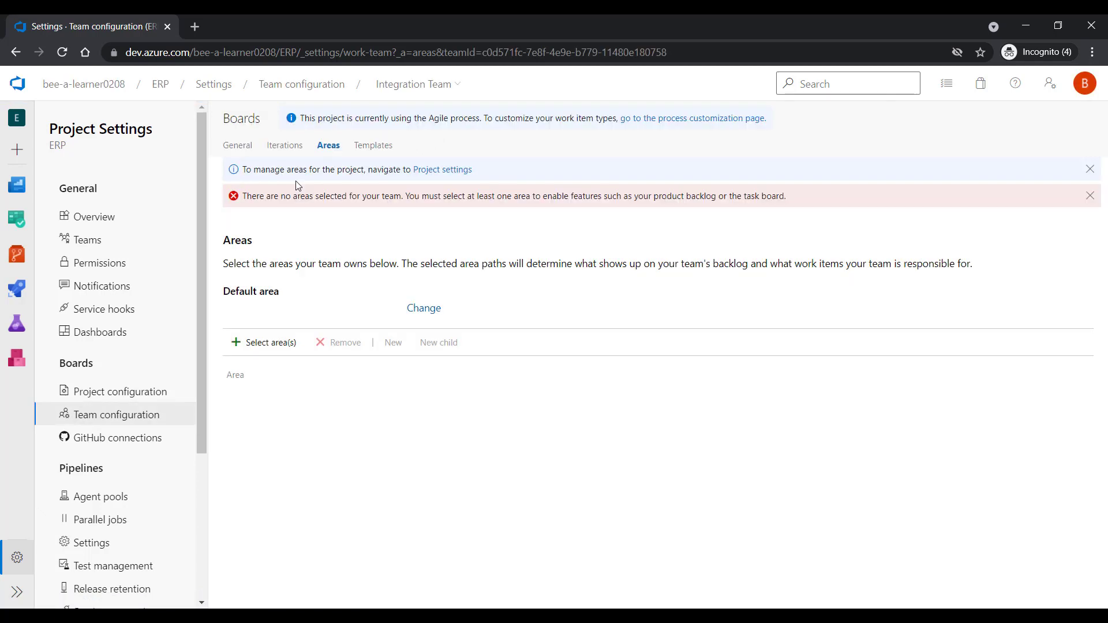
left_click(285, 146)
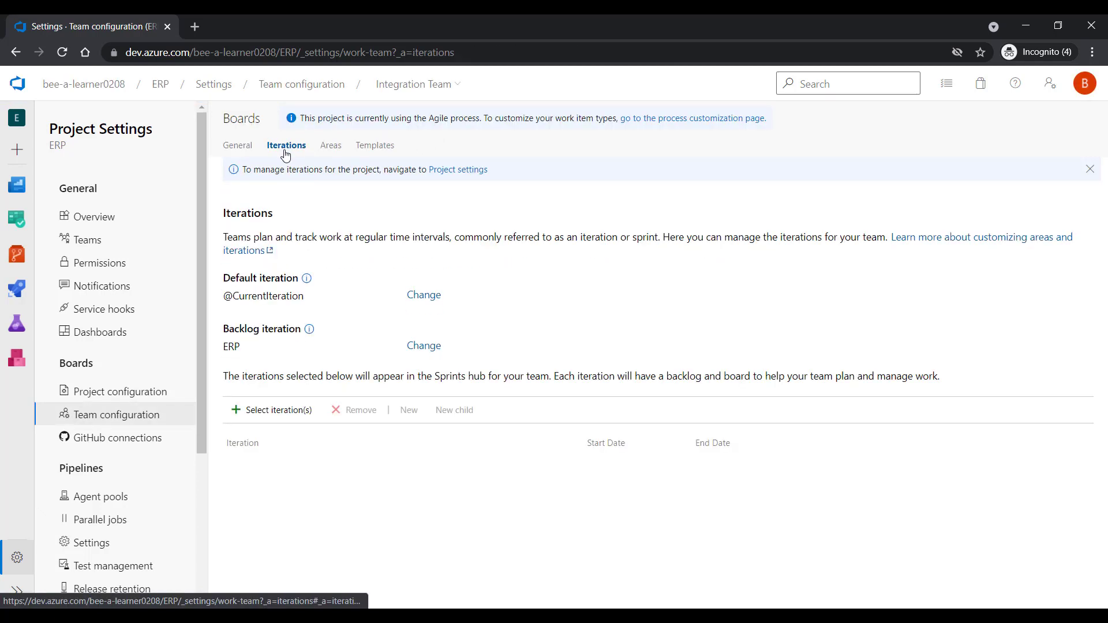
left_click(275, 423)
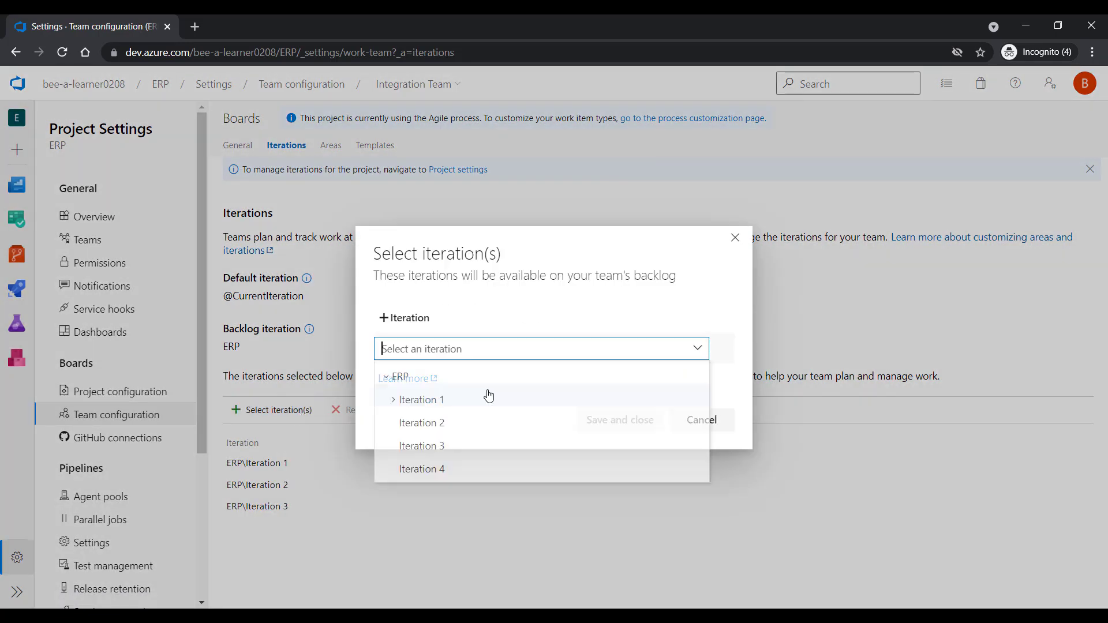
left_click(443, 468)
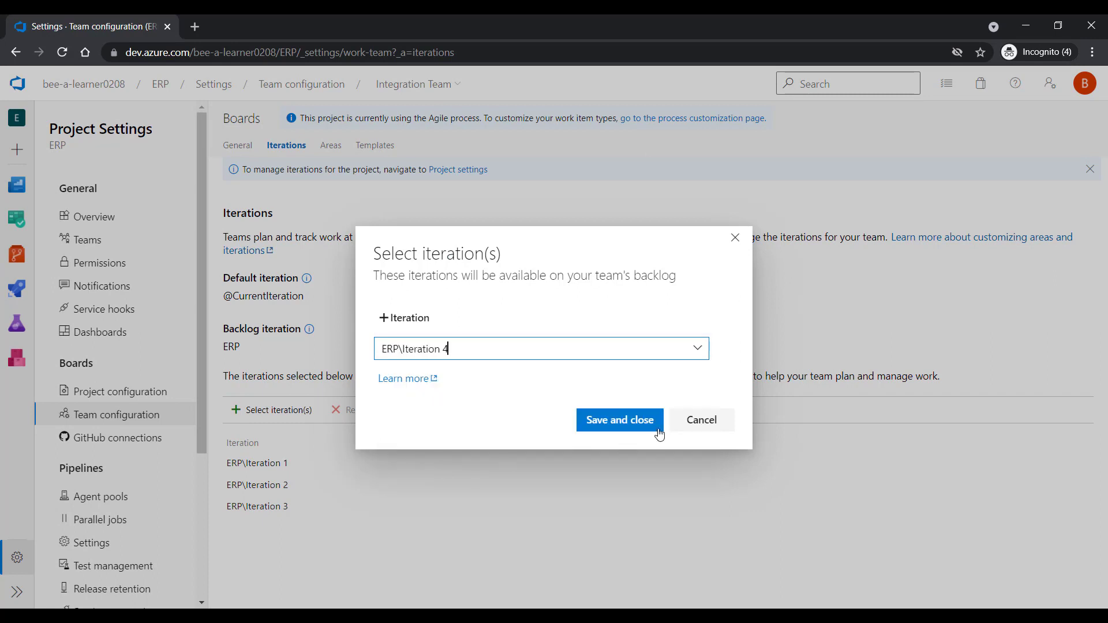
left_click(595, 419)
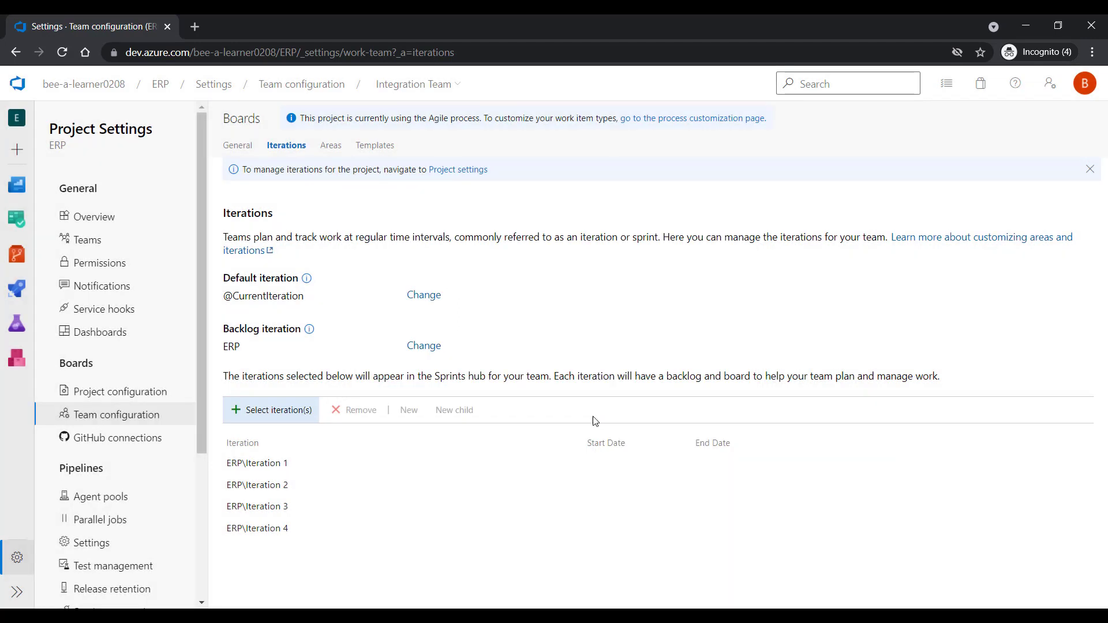
Step: Assign the ERP area and the ERP\Integration area to the Integration Team
left_click(334, 147)
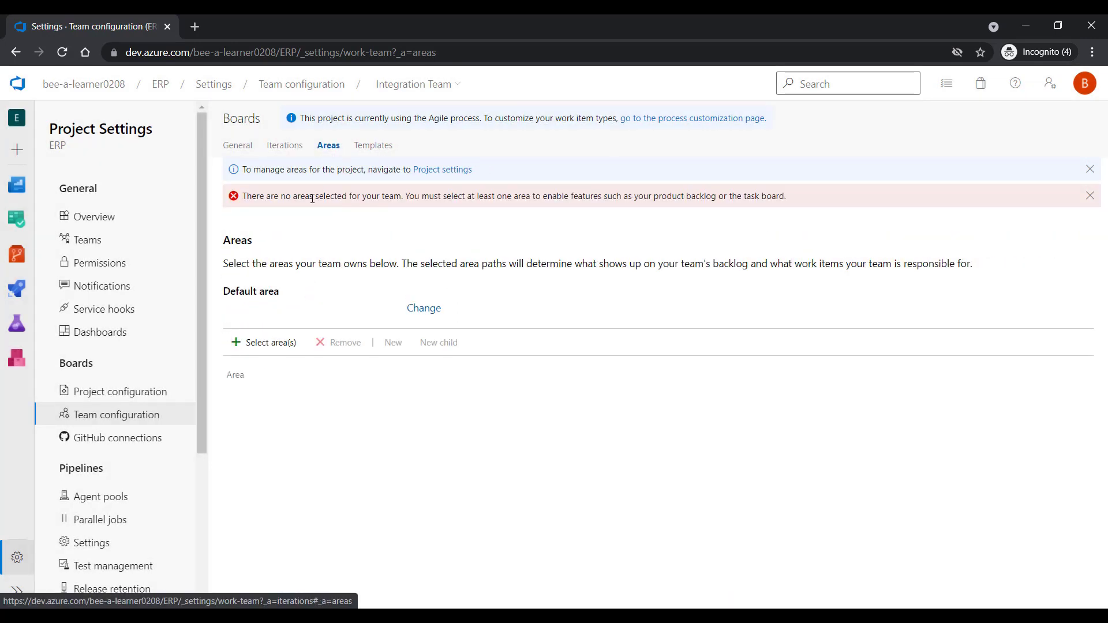
left_click(259, 344)
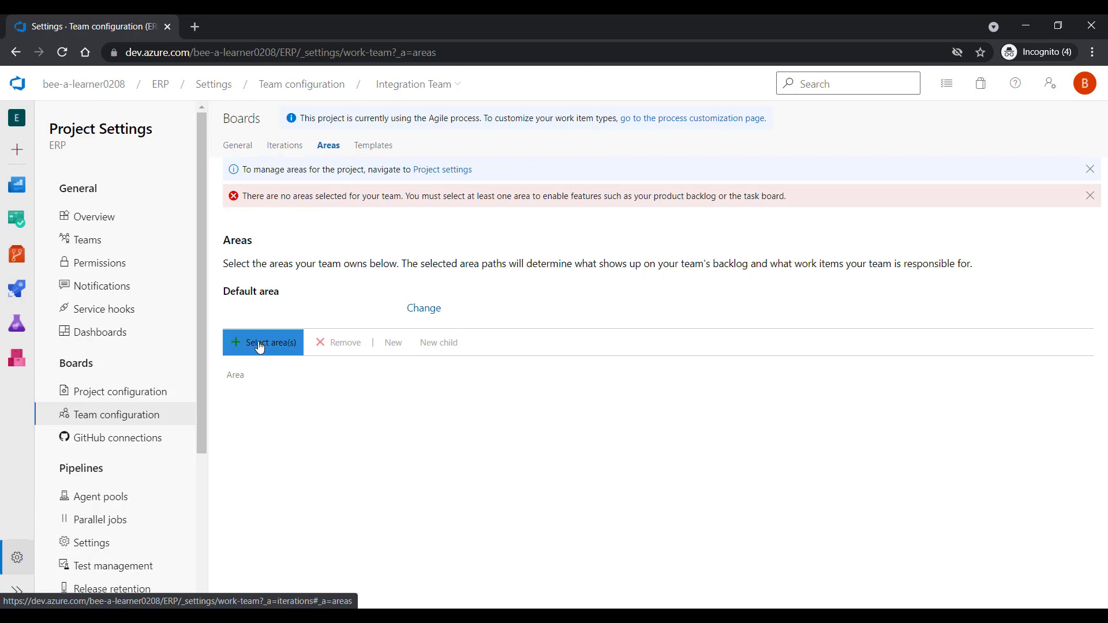
left_click(398, 382)
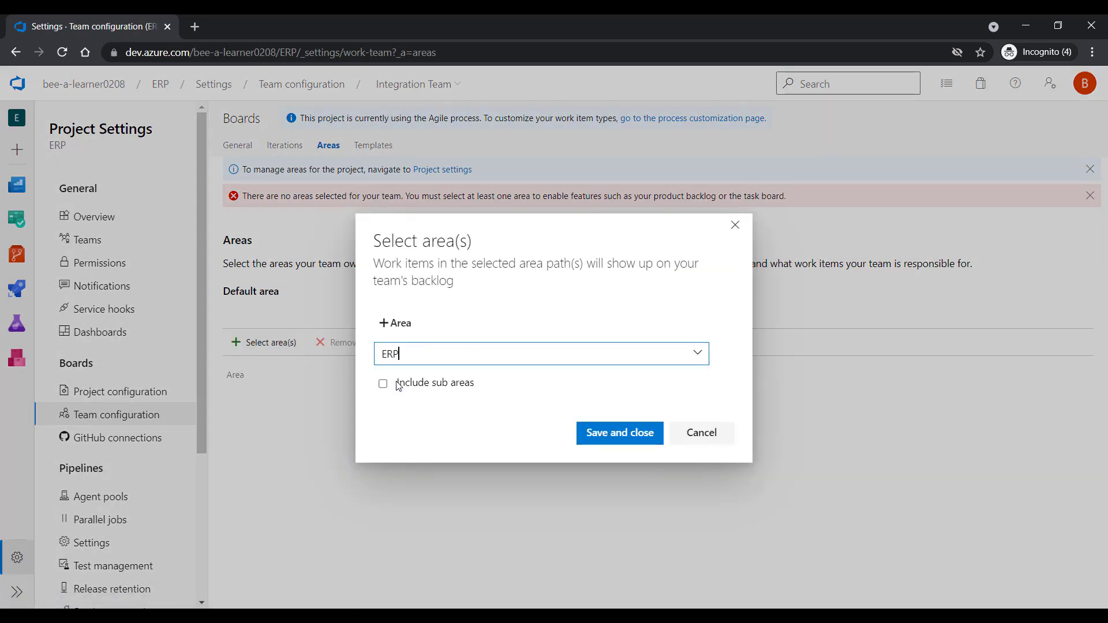
left_click(621, 432)
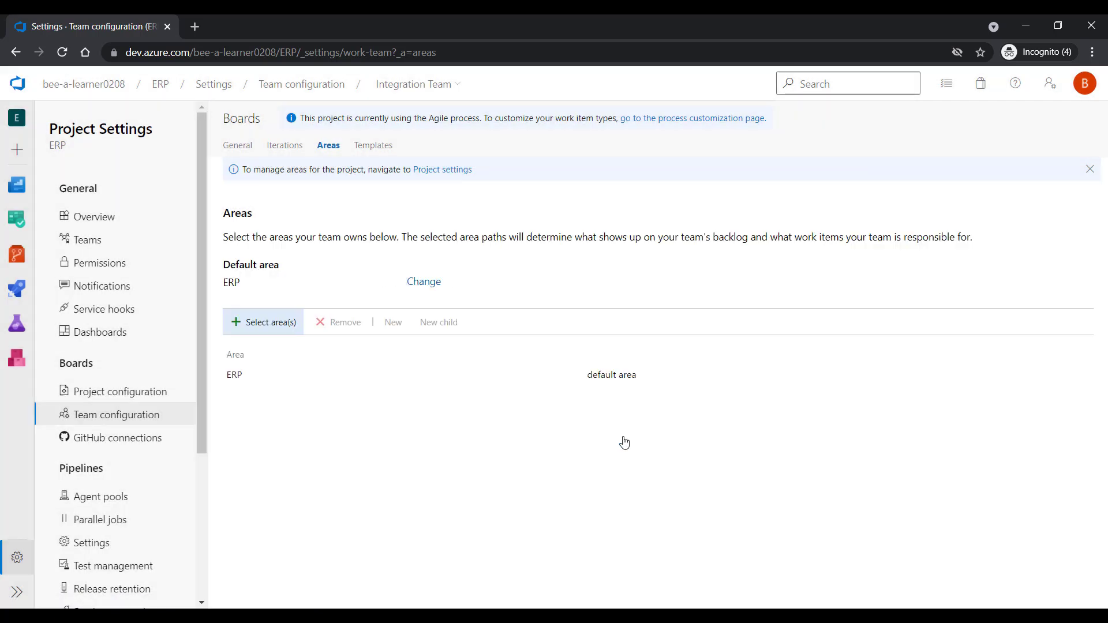
left_click(271, 330)
left_click(431, 407)
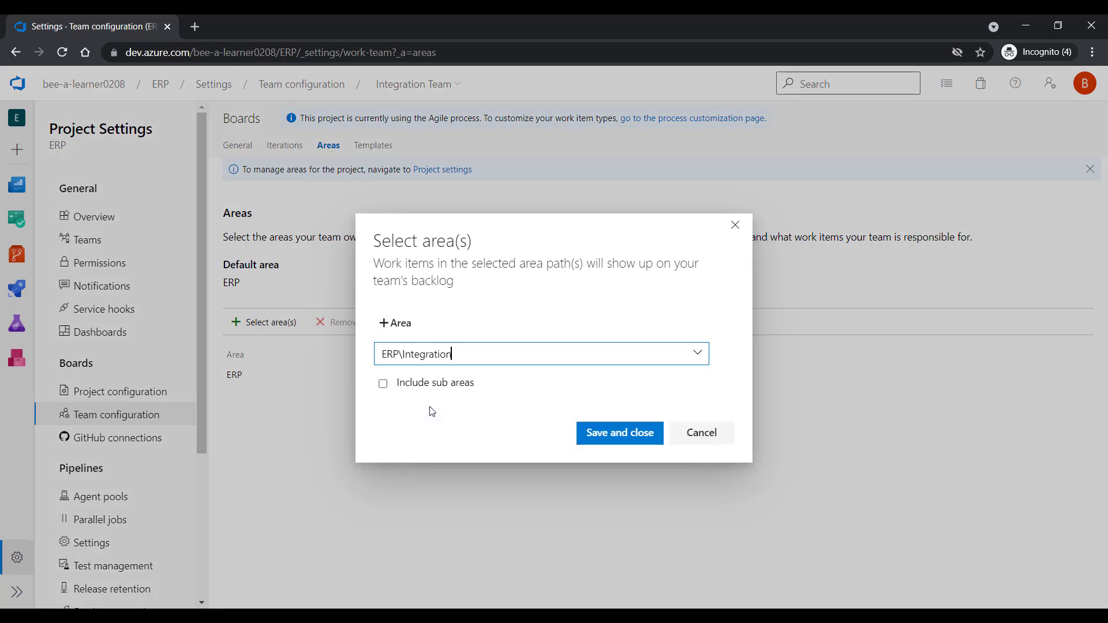
left_click(611, 435)
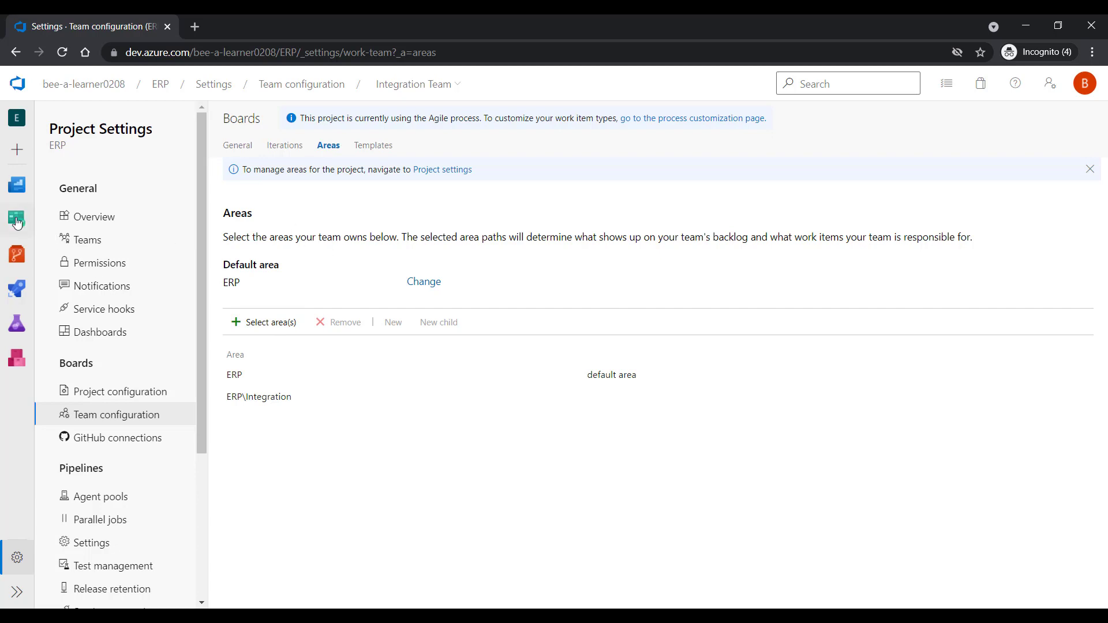
Step: Start a new user story work item titled "Define UI Architecture for Business Module"
left_click(122, 236)
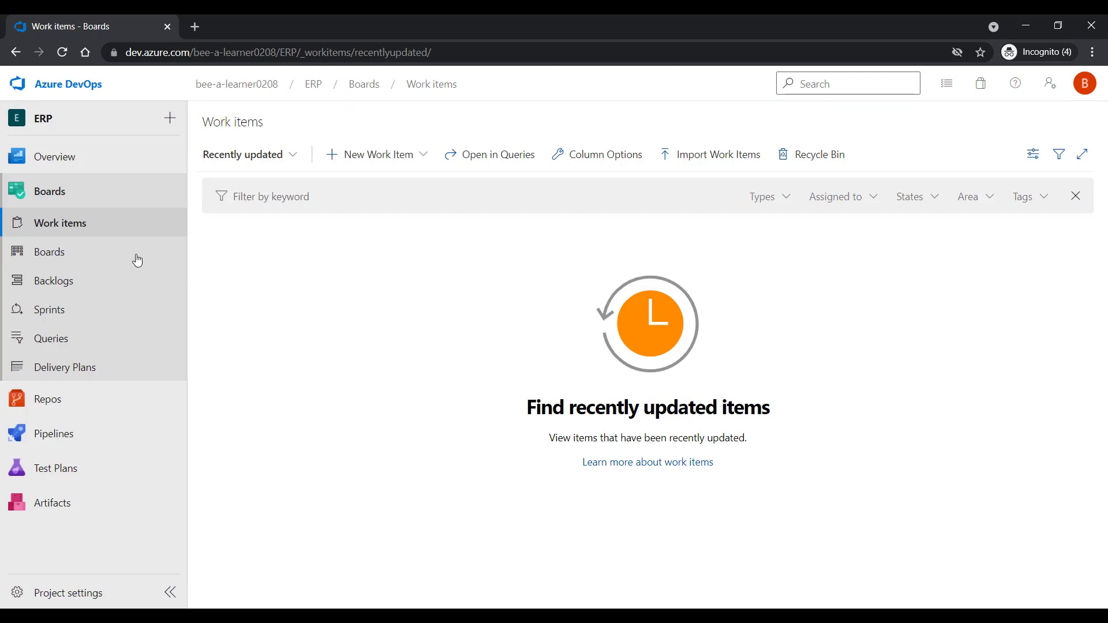
left_click(395, 163)
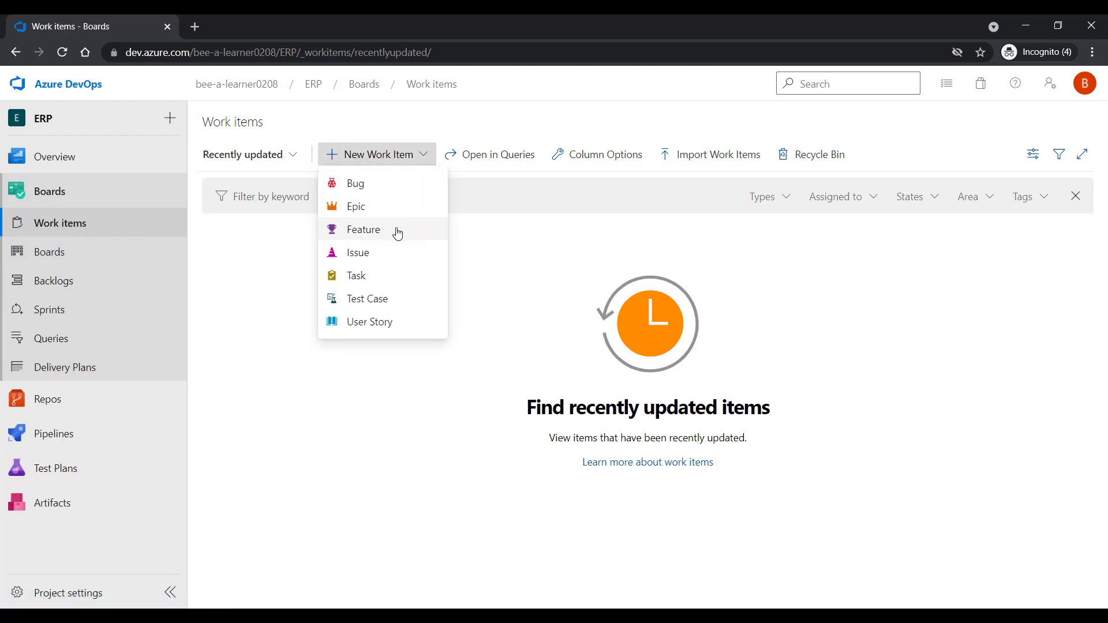
left_click(390, 321)
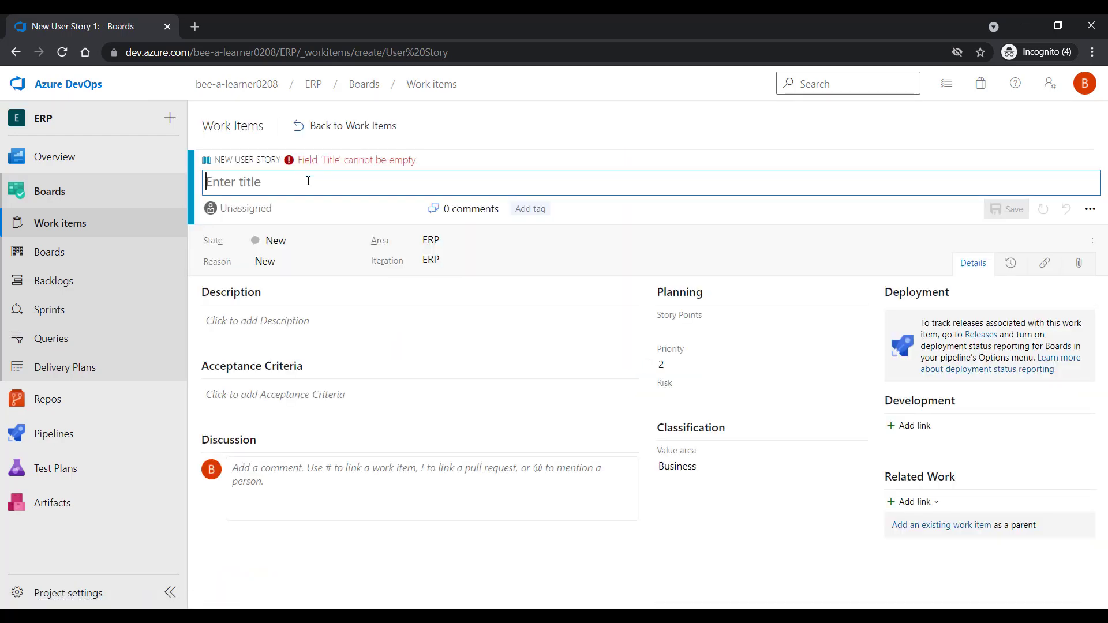
type("Def")
type("in")
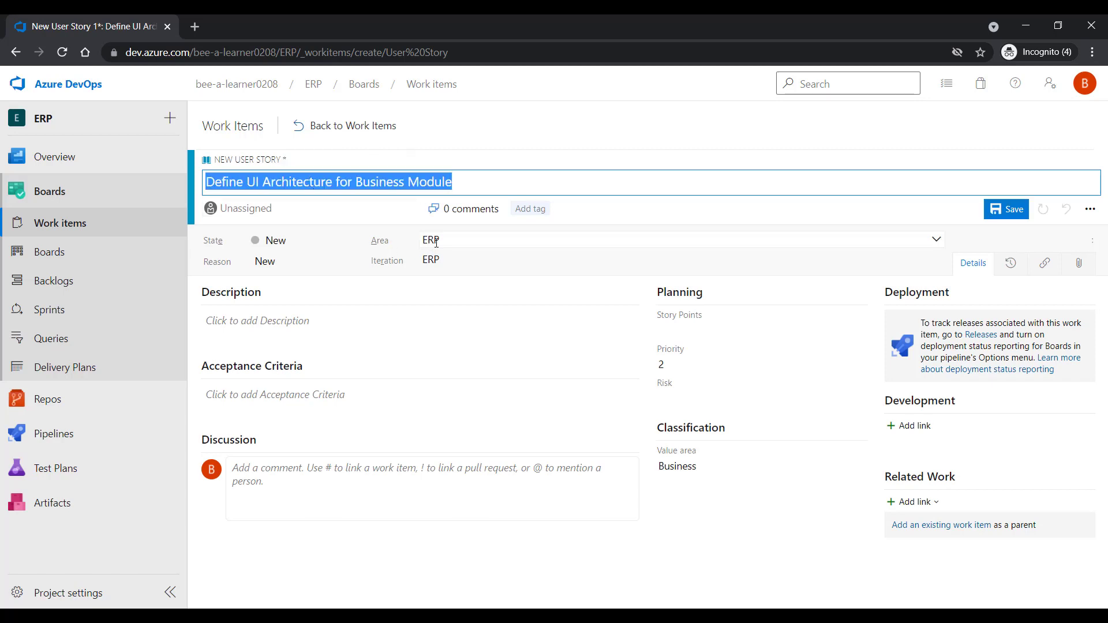
left_click(320, 188)
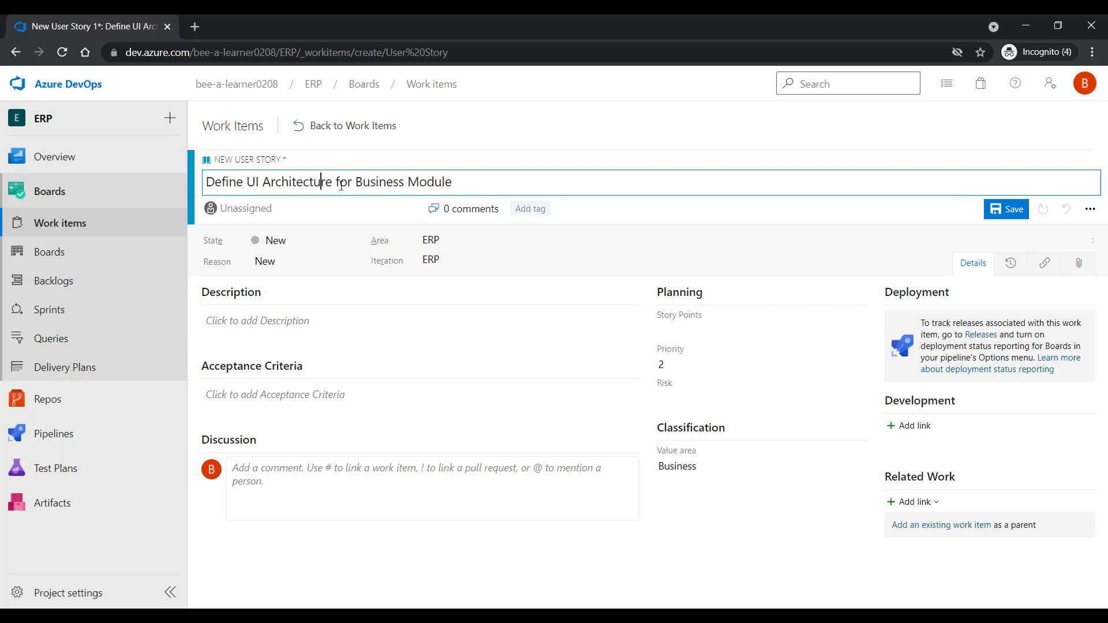
Step: Check which assignees and areas are available for the new user story
left_click(279, 207)
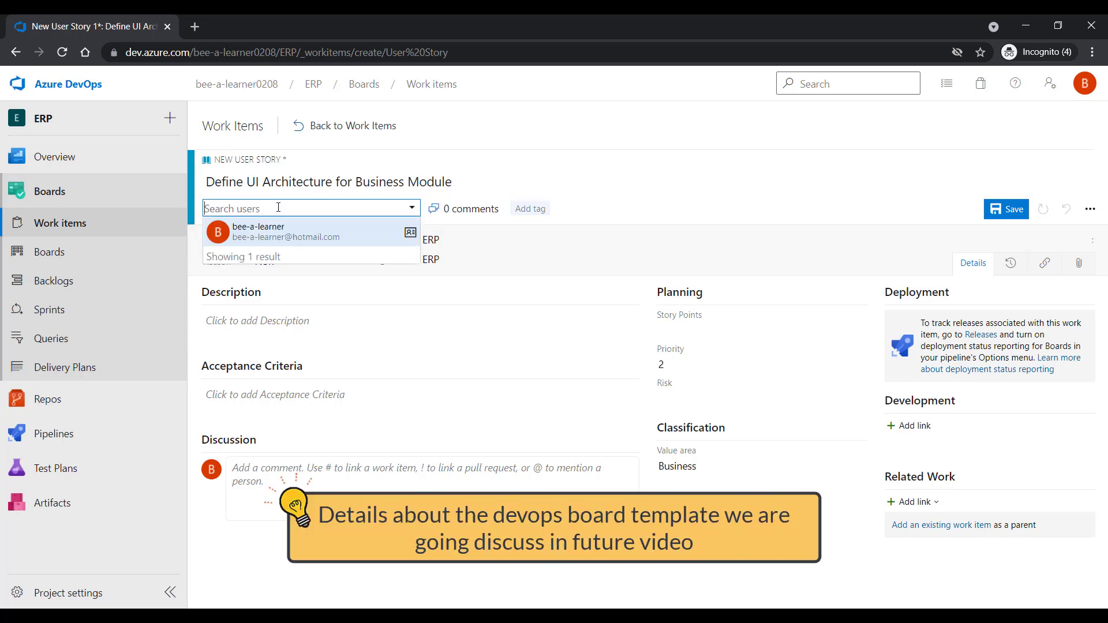
left_click(340, 180)
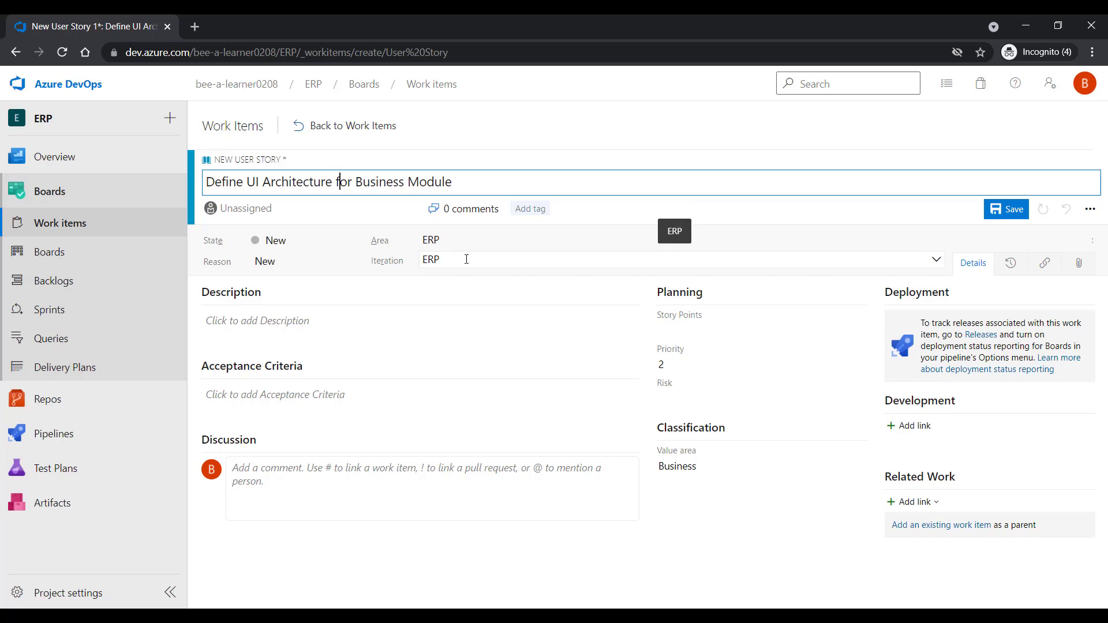
left_click(474, 241)
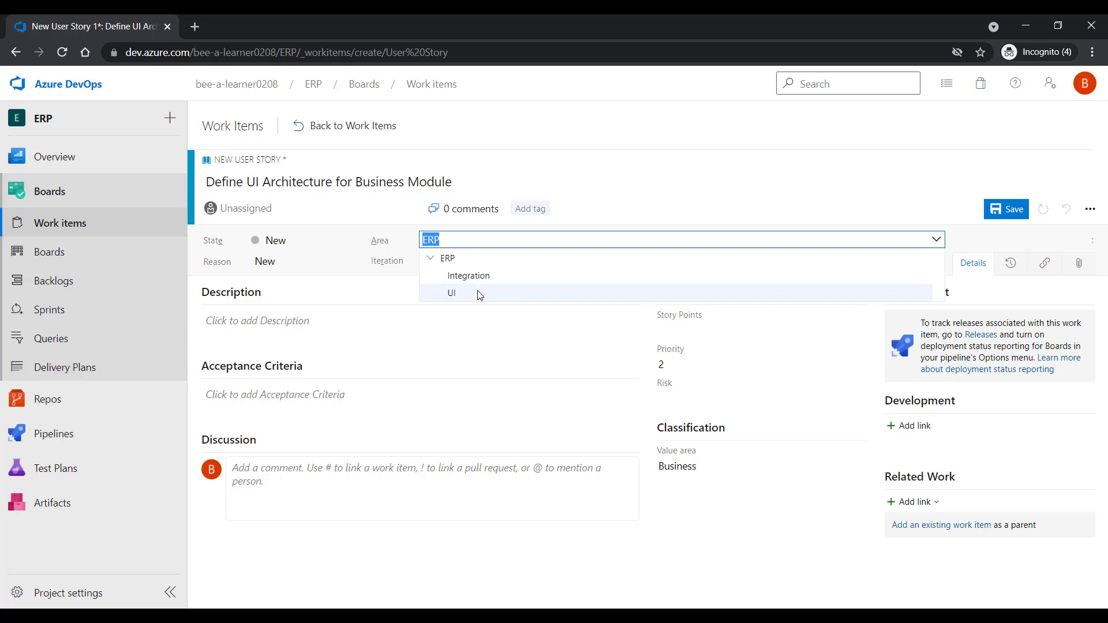
left_click(292, 181)
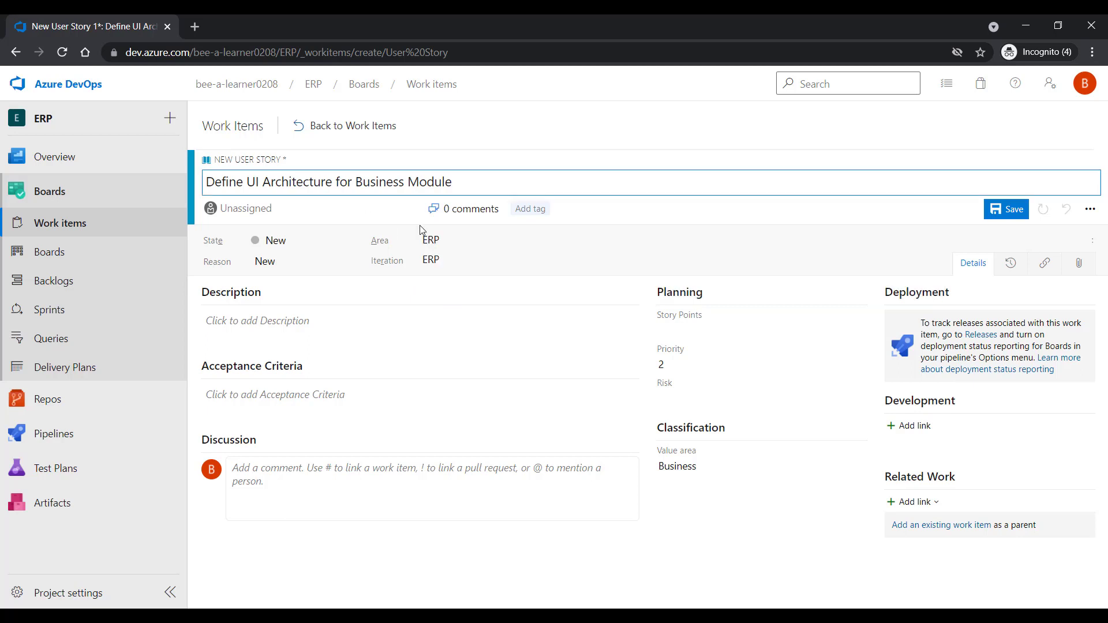
Step: Set the user story's iteration to ERP\Iteration 1 and its area to ERP\UI
left_click(457, 257)
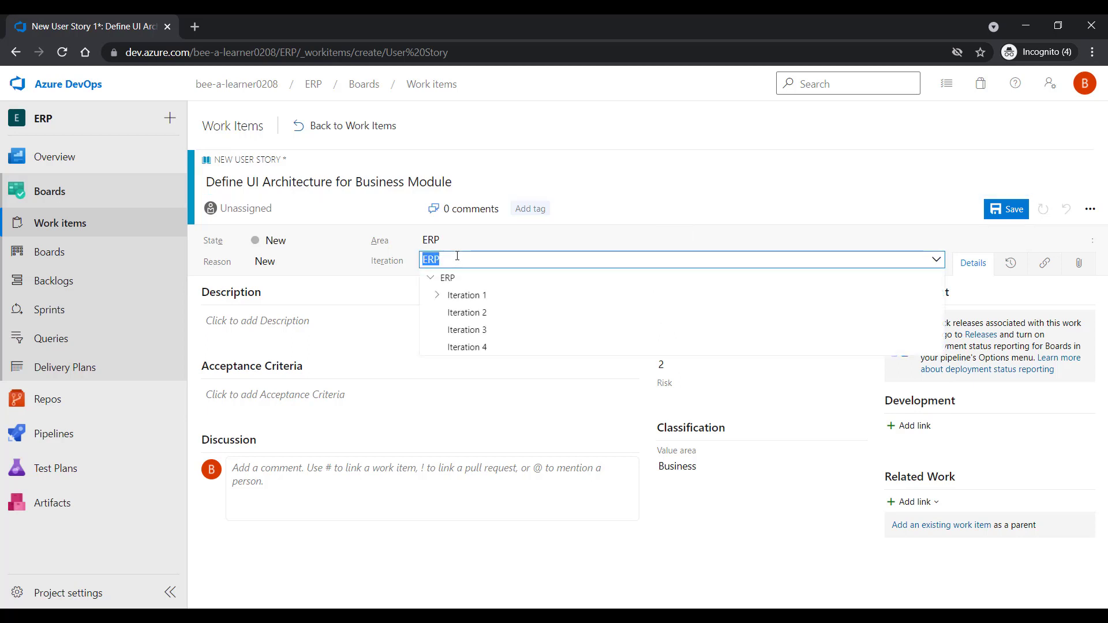
left_click(467, 295)
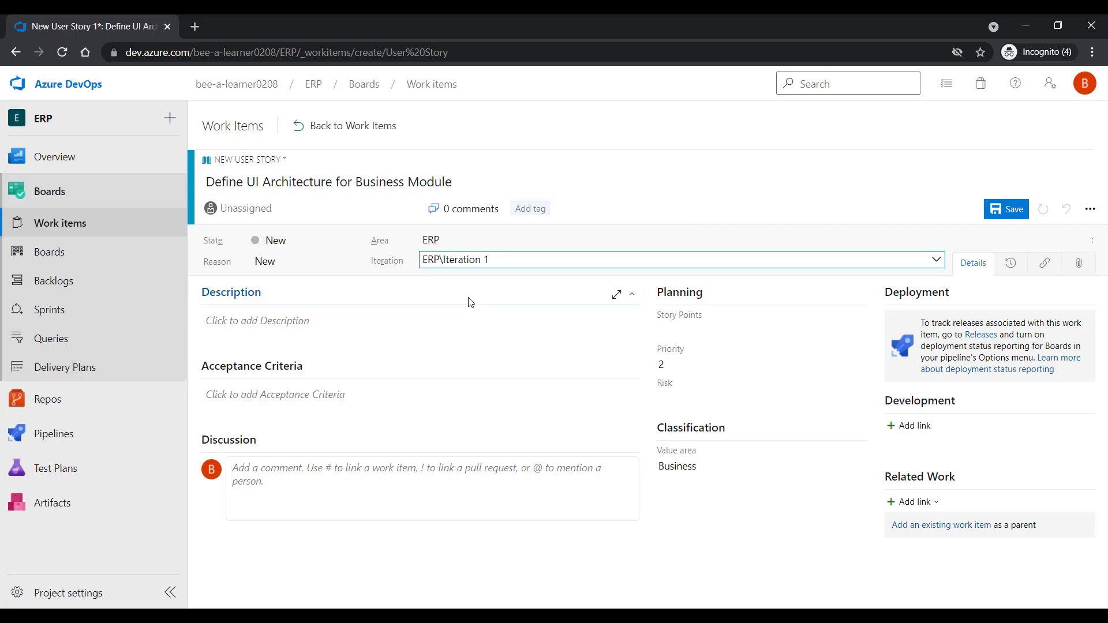
left_click(483, 261)
left_click(421, 224)
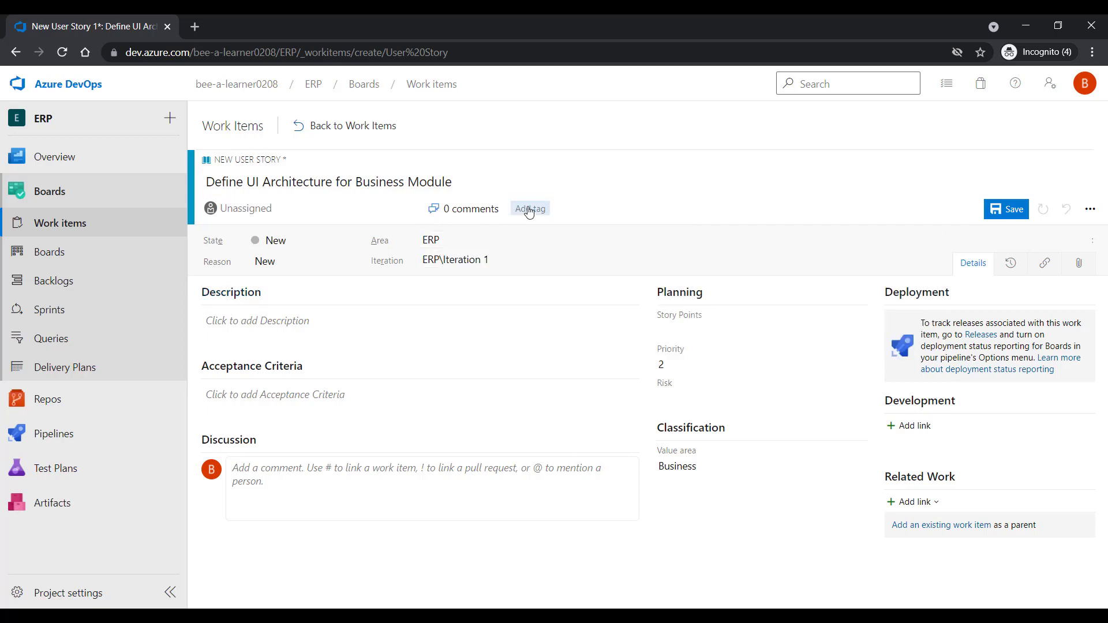
left_click(468, 240)
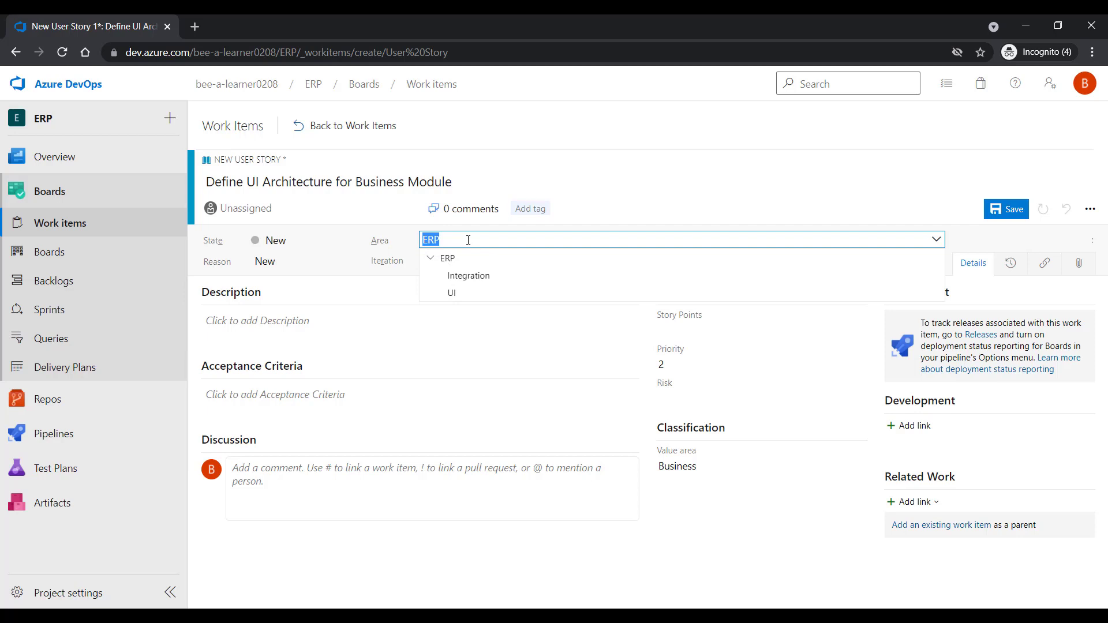
left_click(453, 293)
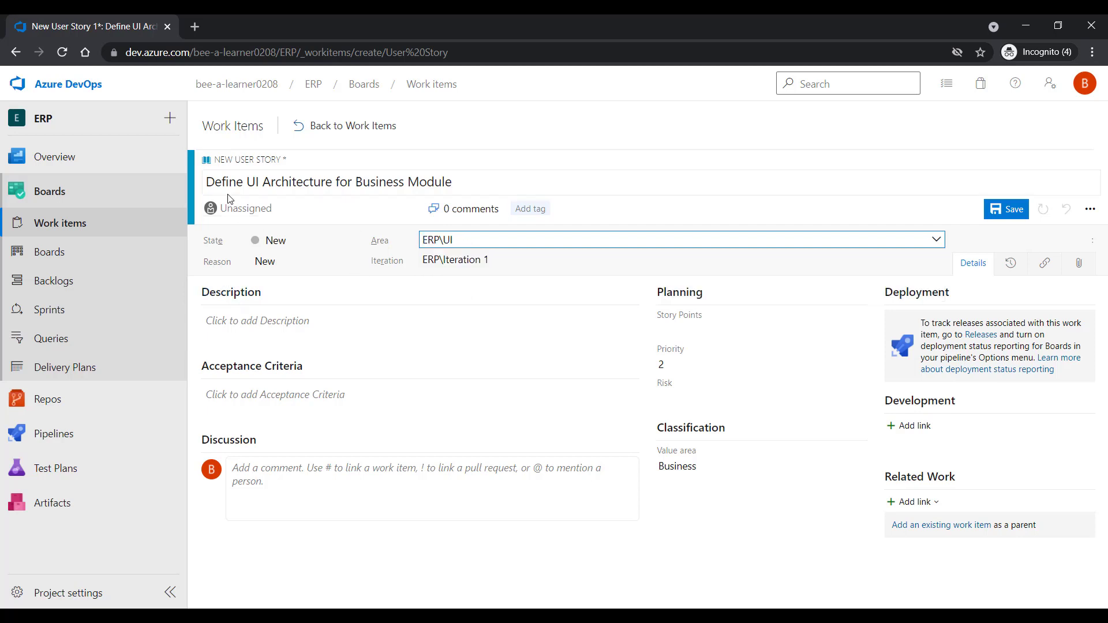
Step: Check the new user story's title and area, and save the user story
left_click_drag(246, 186, 281, 186)
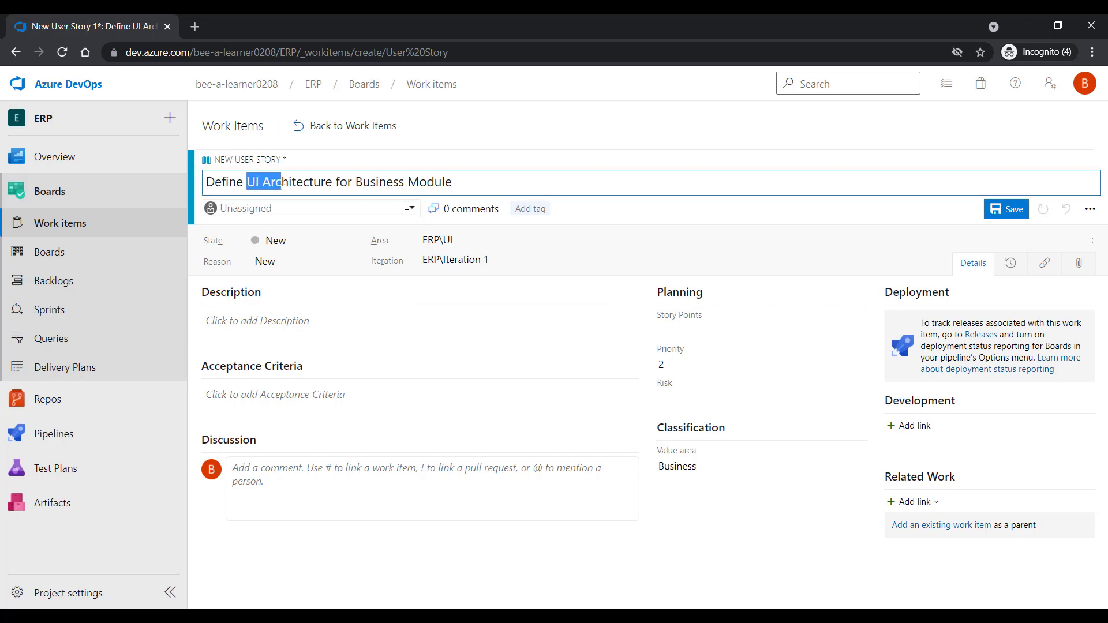
left_click(460, 245)
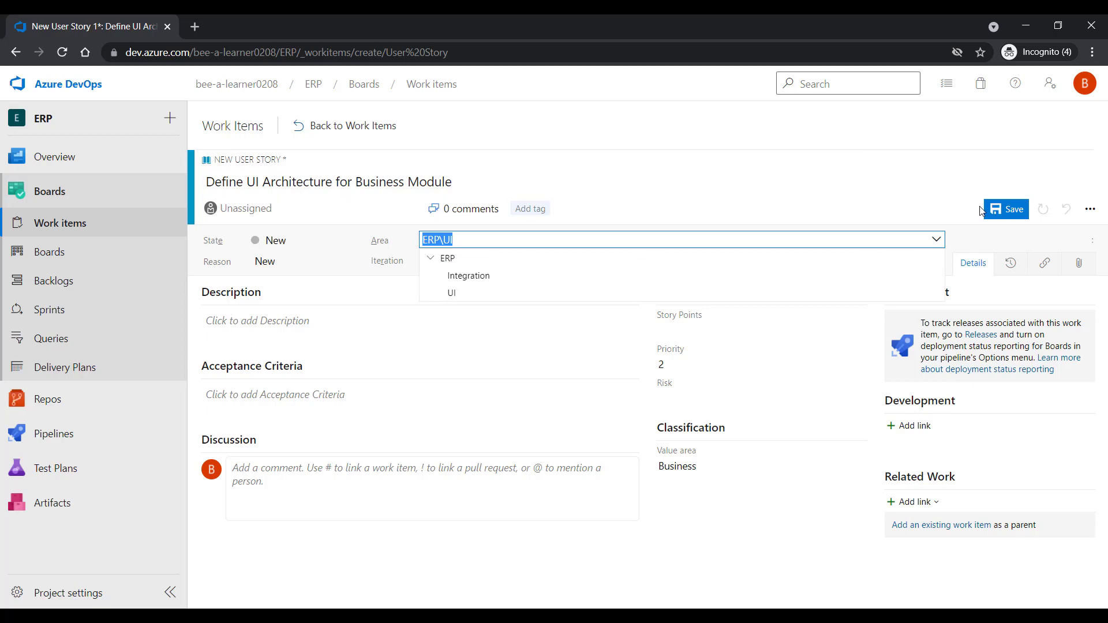
left_click(997, 211)
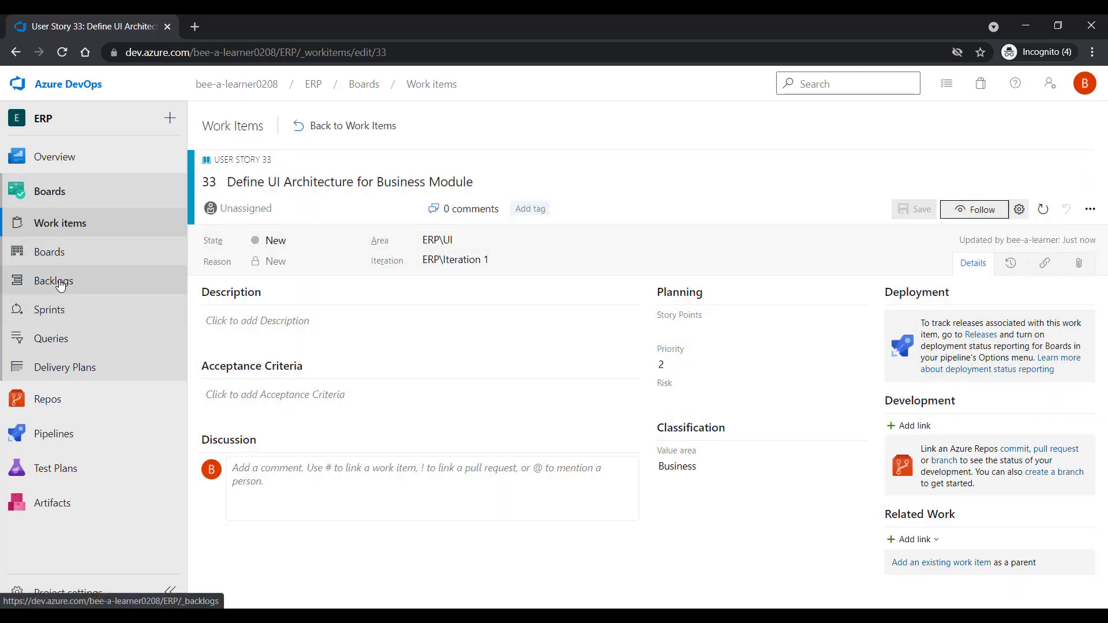
Step: Review the recently updated work items and compare the ERP UI Team backlog with the Integration Team backlog
left_click(59, 224)
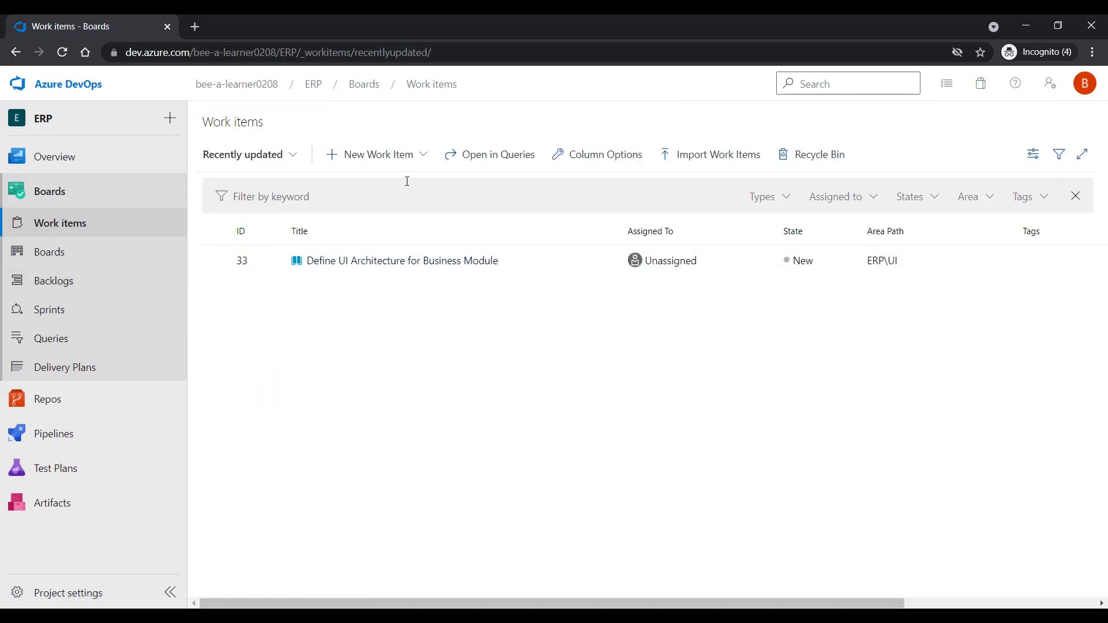
left_click(76, 285)
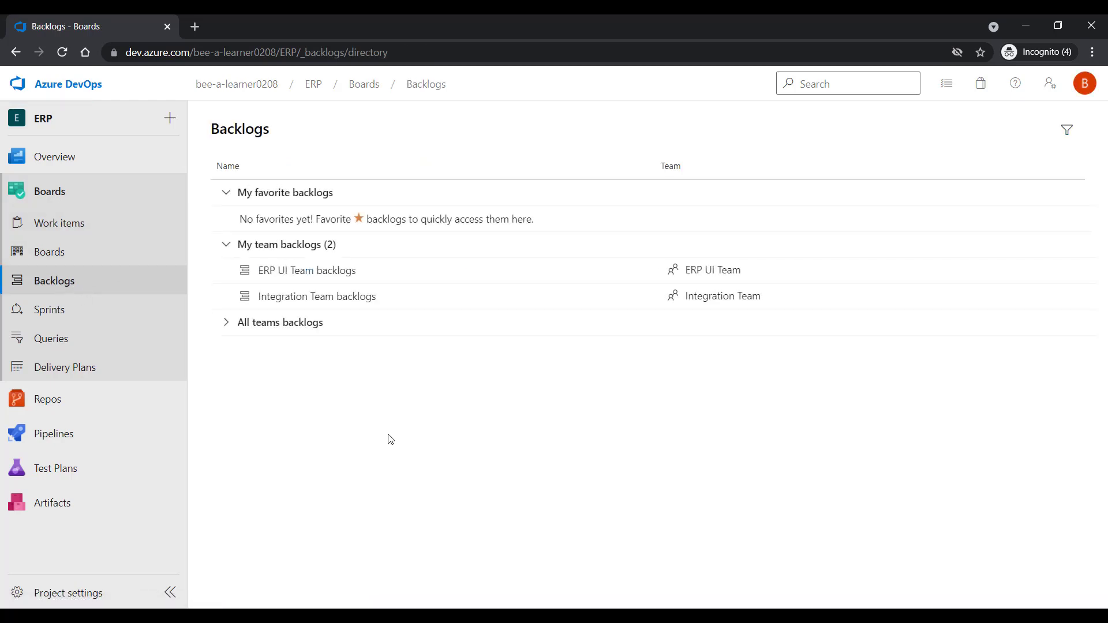
left_click(296, 276)
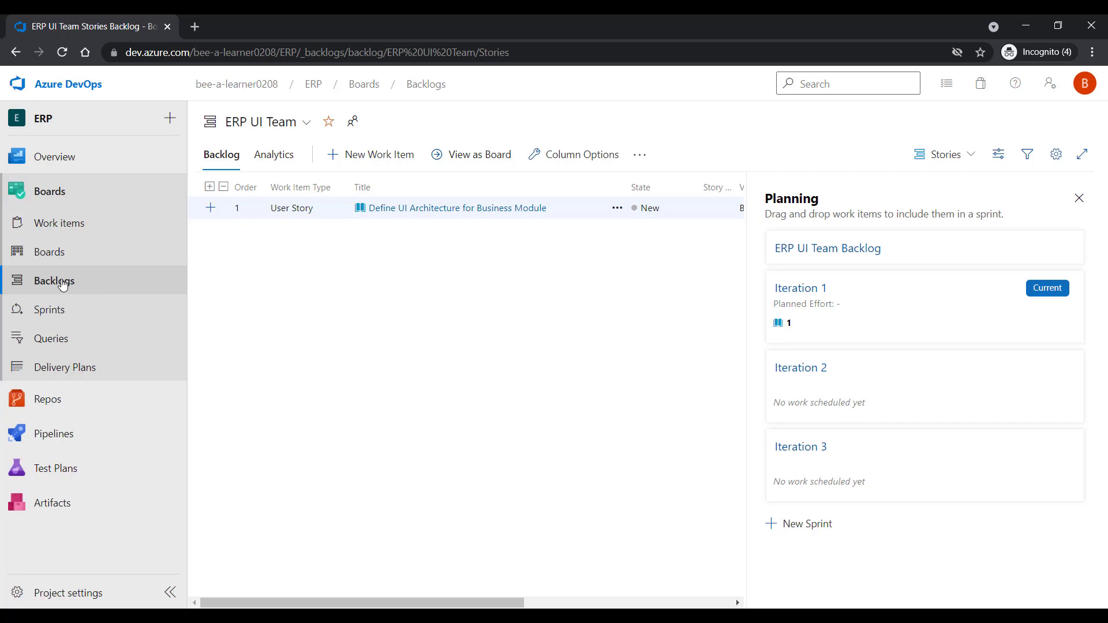
left_click(305, 127)
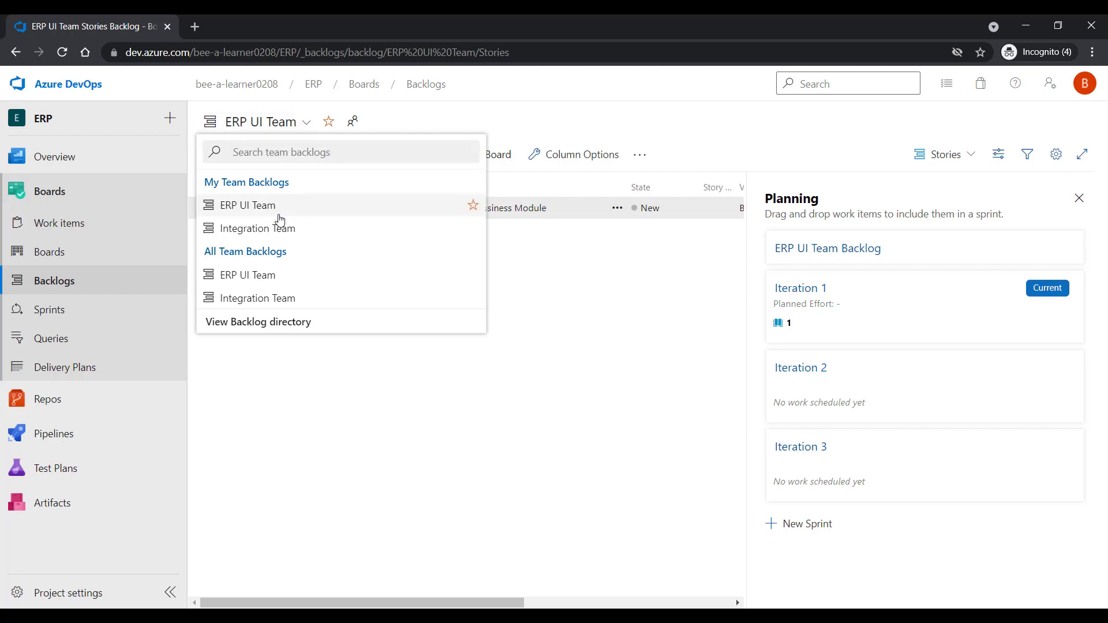
left_click(283, 231)
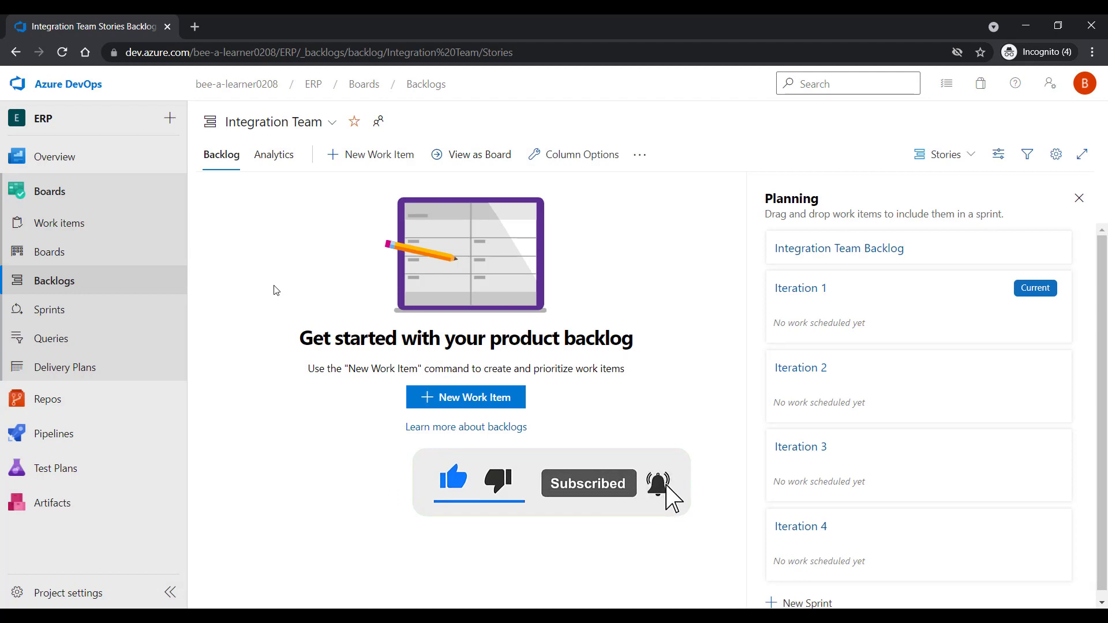
Step: Reopen the "Define UI Architecture for Business Module" user story to check its area, and return to the Integration Team backlog
left_click(46, 224)
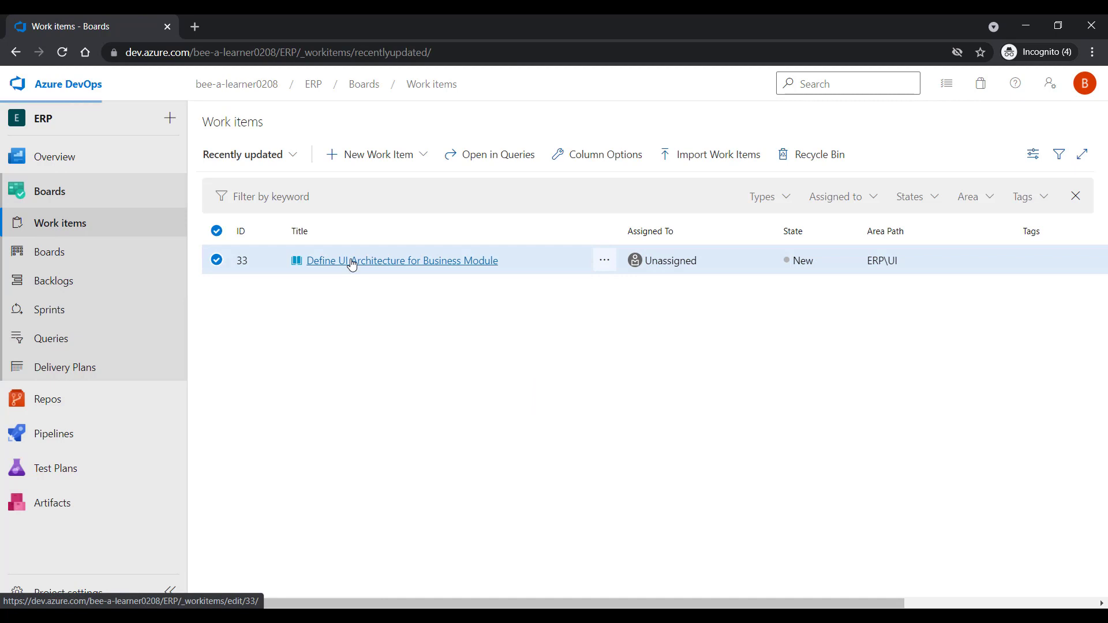
left_click(352, 261)
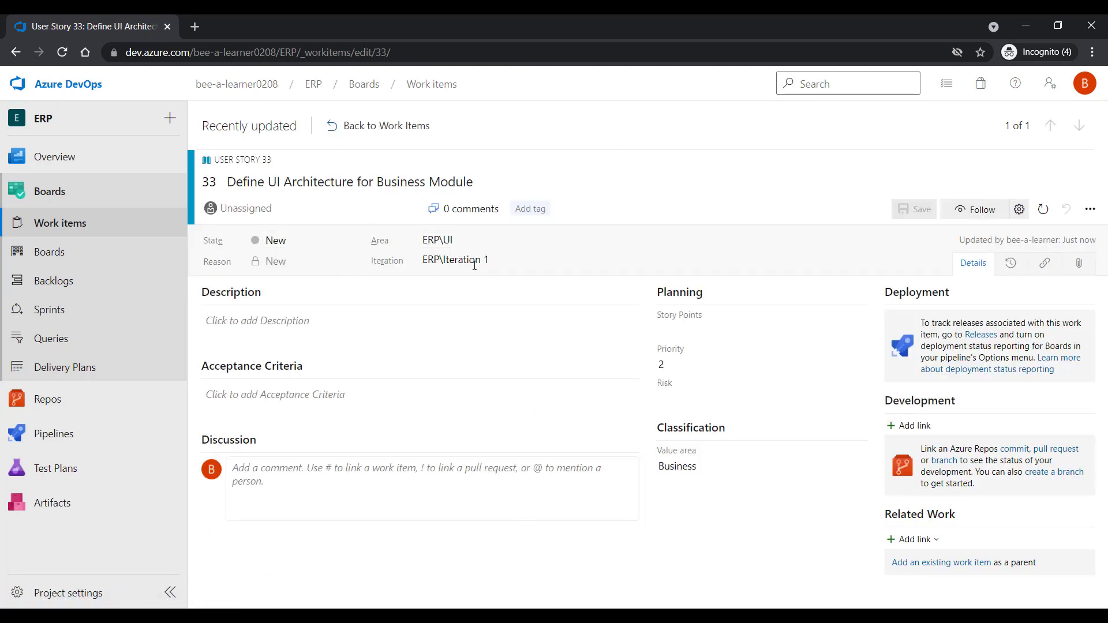
left_click(463, 241)
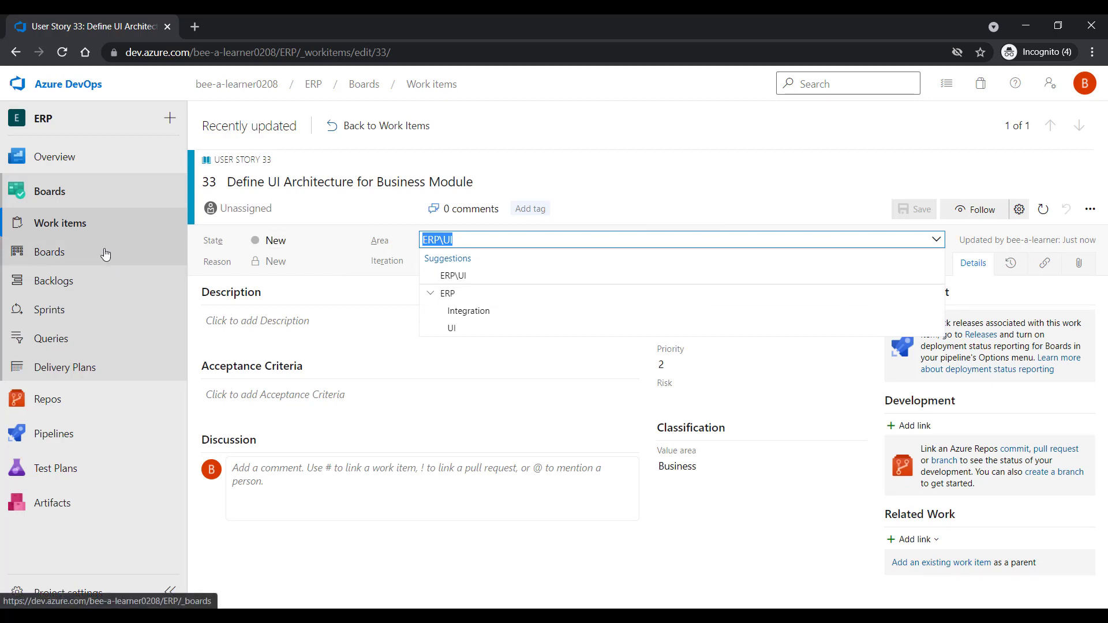
left_click(101, 286)
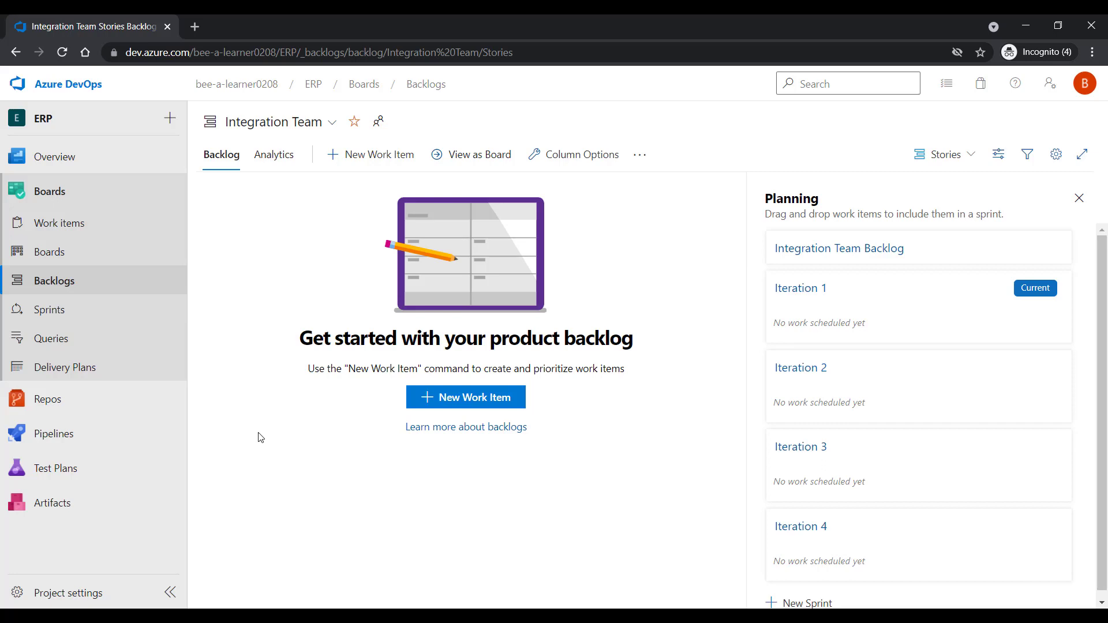
Step: Start a new user story work item titled "setup the integration workflow design"
left_click(59, 222)
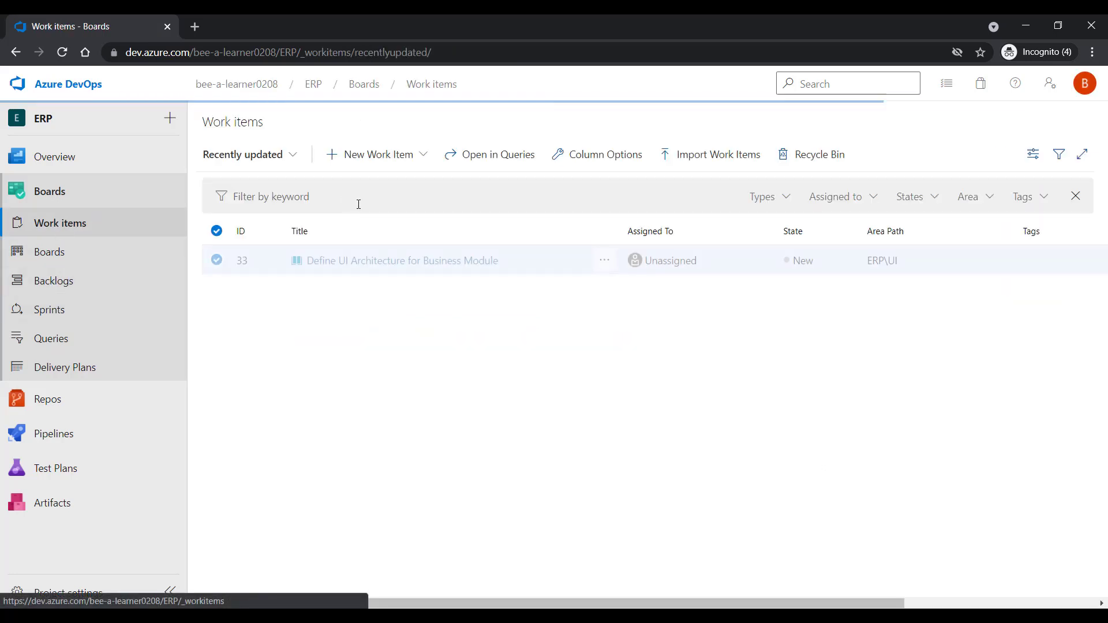
left_click(387, 157)
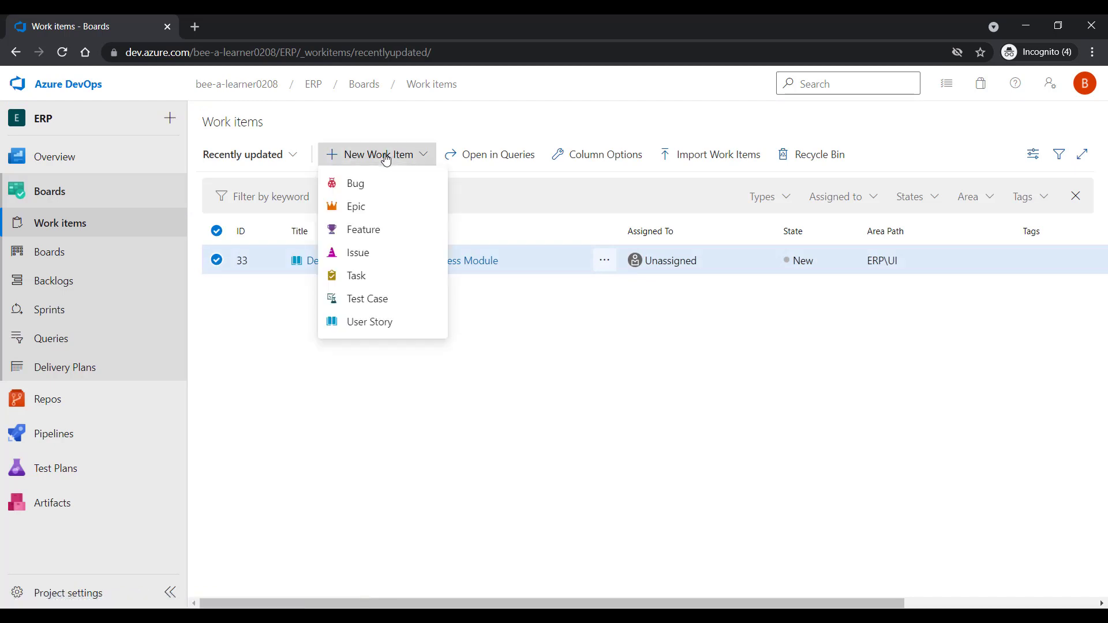
left_click(381, 321)
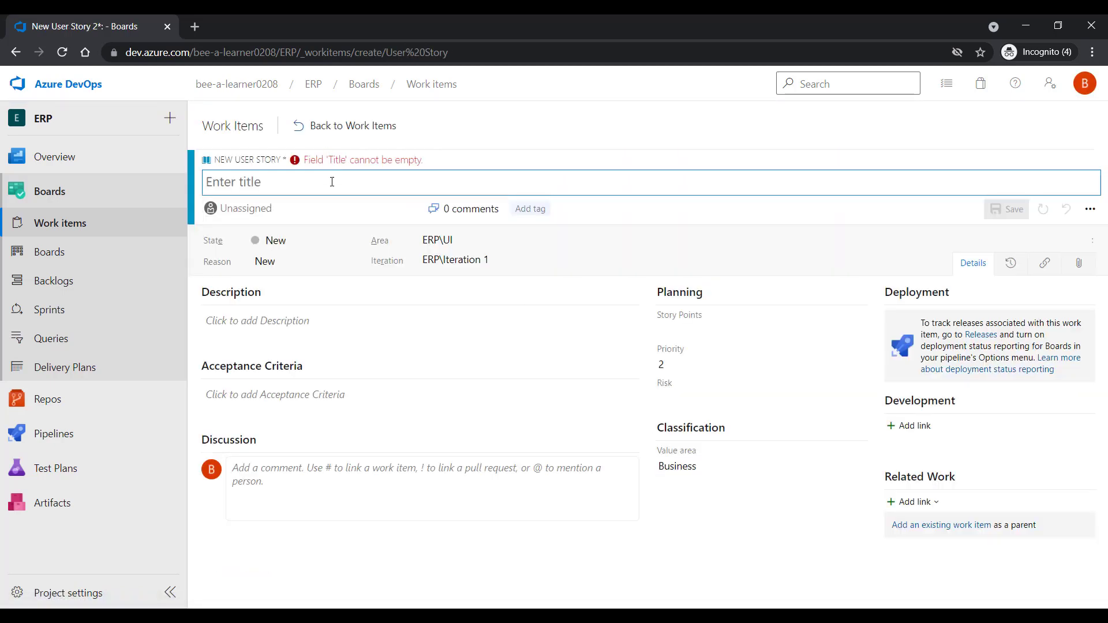
type("setup the integration workflow design")
Step: Set the integration workflow user story's area to ERP\Integration and save it
left_click(496, 239)
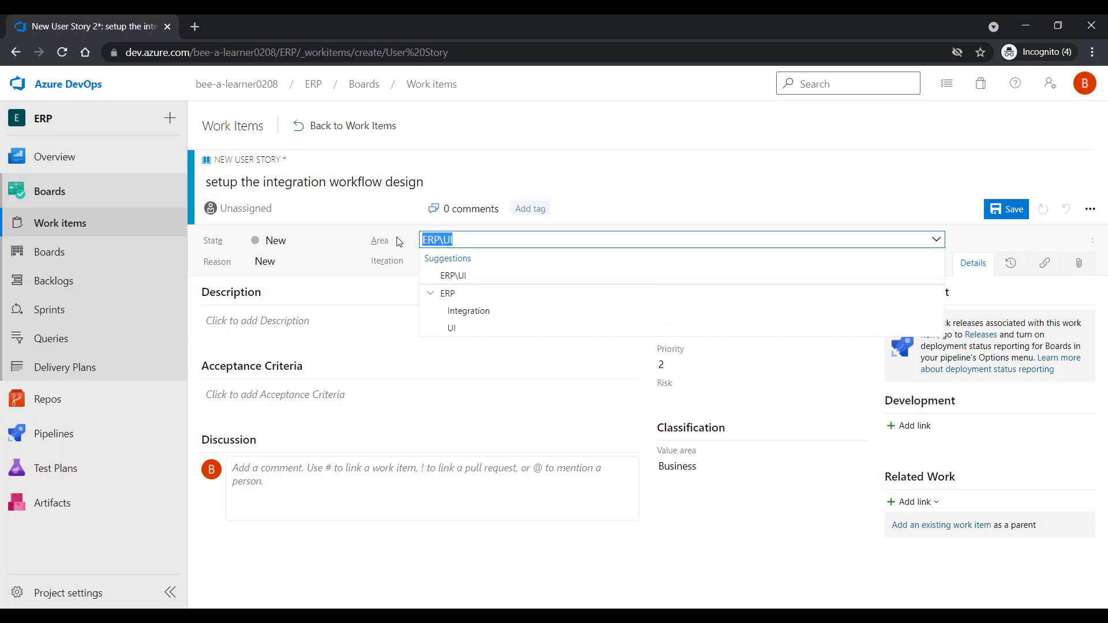
left_click(396, 263)
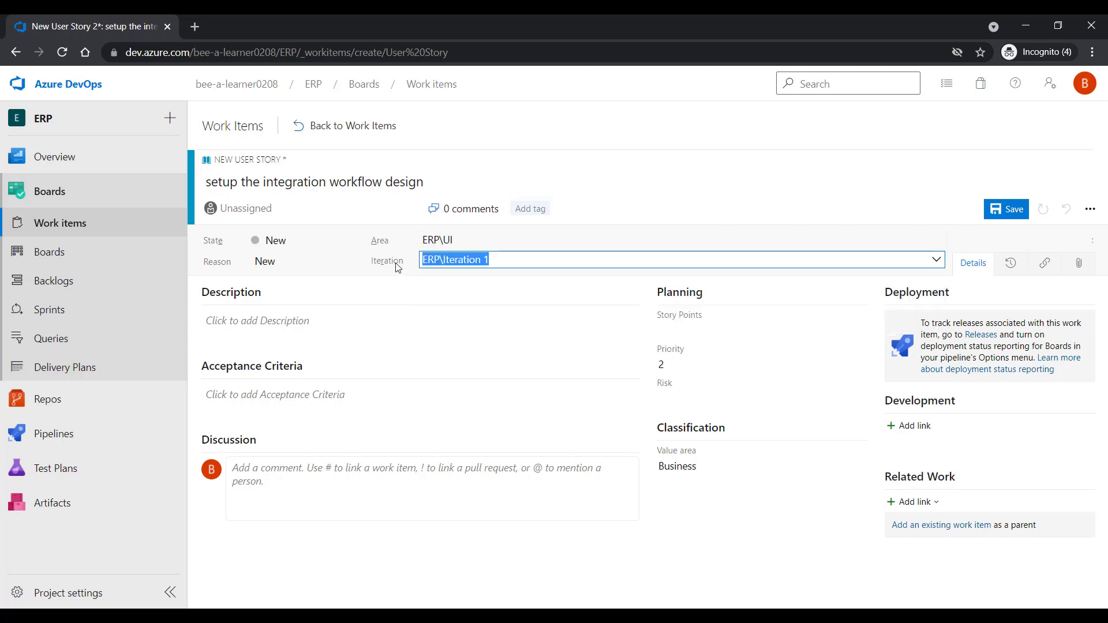
left_click(387, 247)
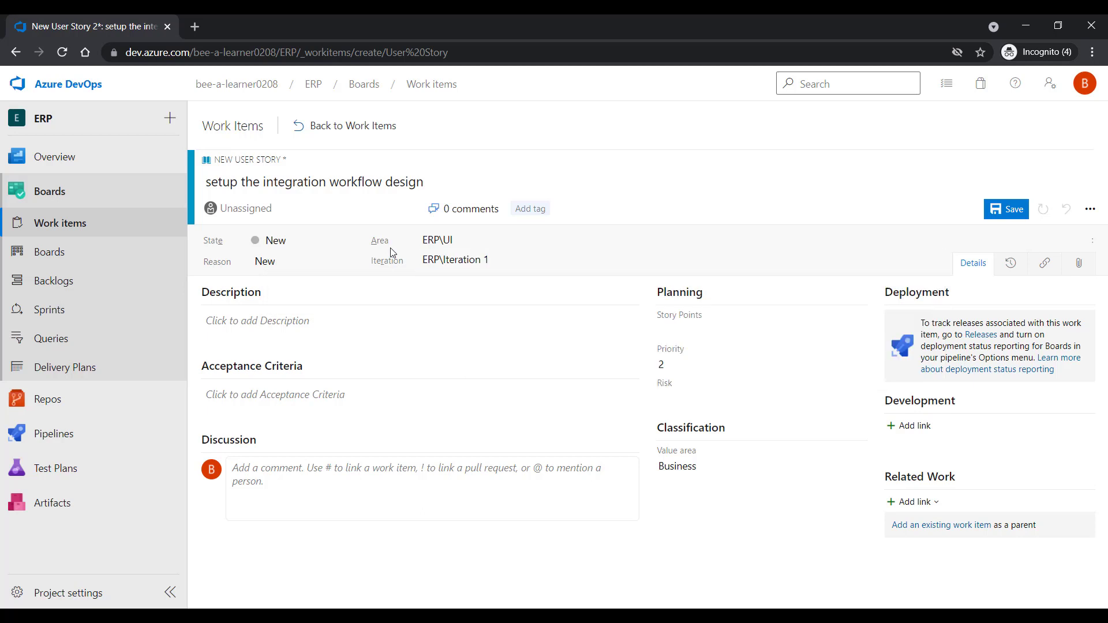
left_click(626, 218)
left_click(488, 241)
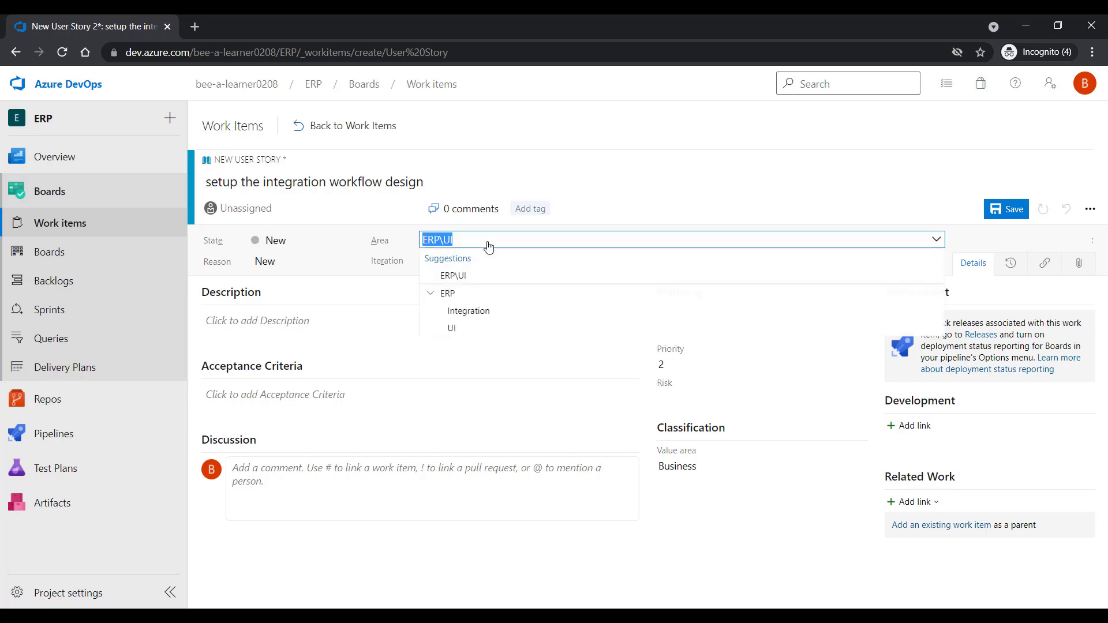
left_click(468, 311)
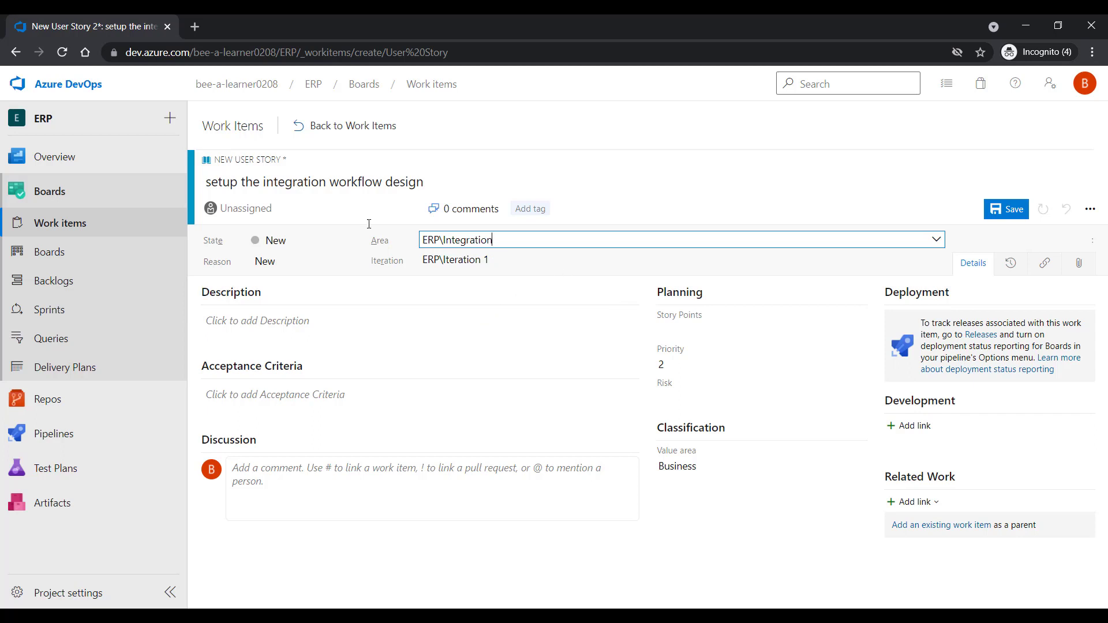
left_click(1014, 211)
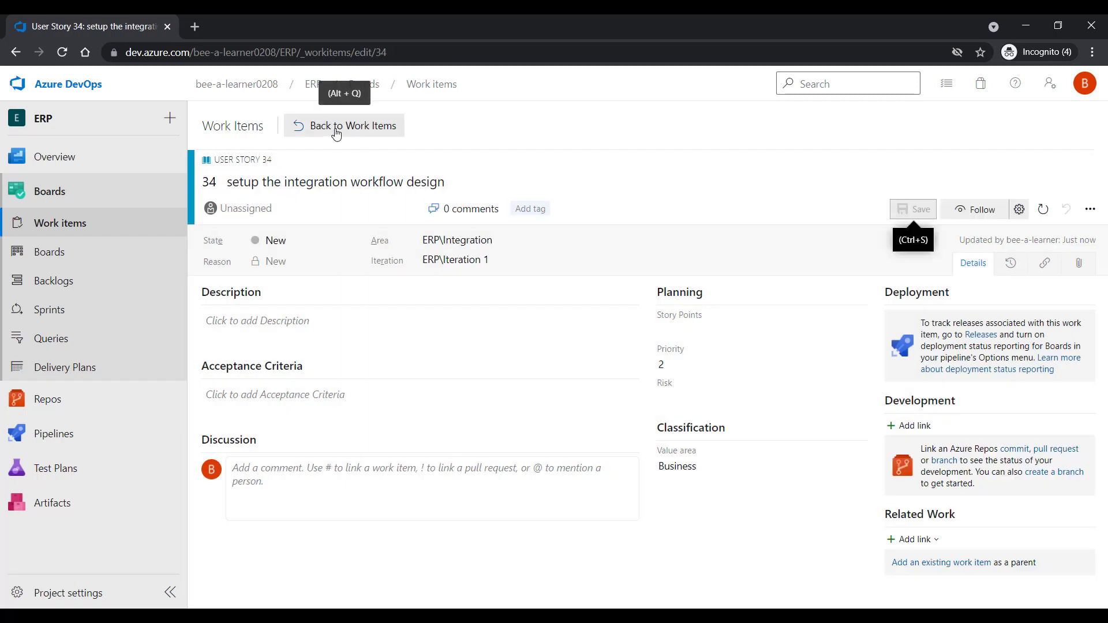
Step: Return to the work items list and start another user story titled "define database design"
left_click(337, 132)
left_click(367, 162)
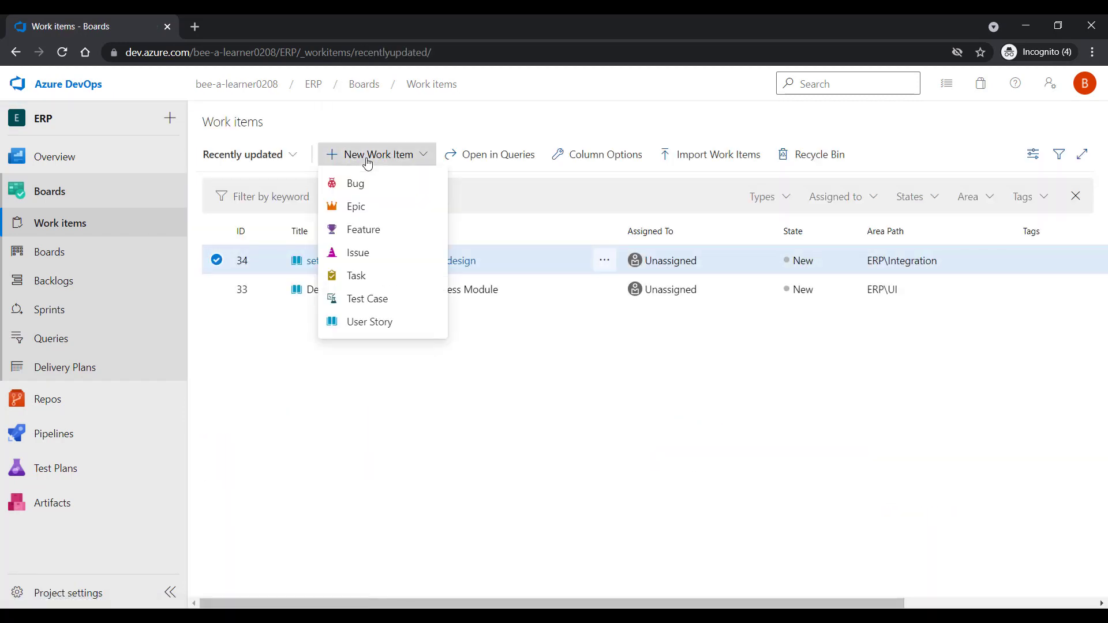
left_click(381, 324)
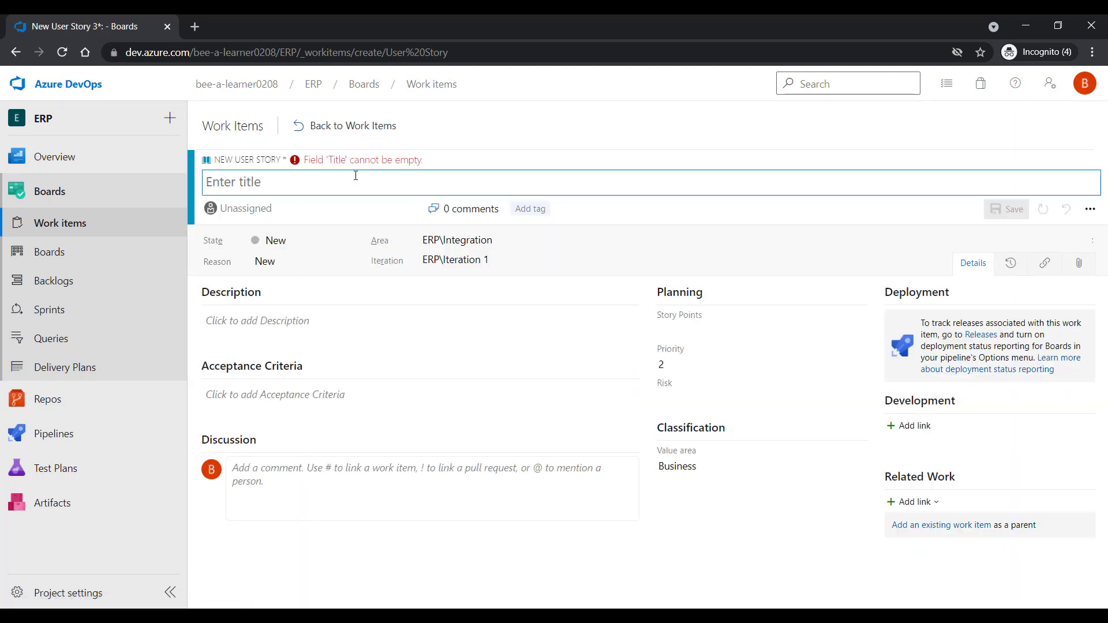
type("define database design")
Step: Set the database design user story's area to the root ERP area
left_click(498, 238)
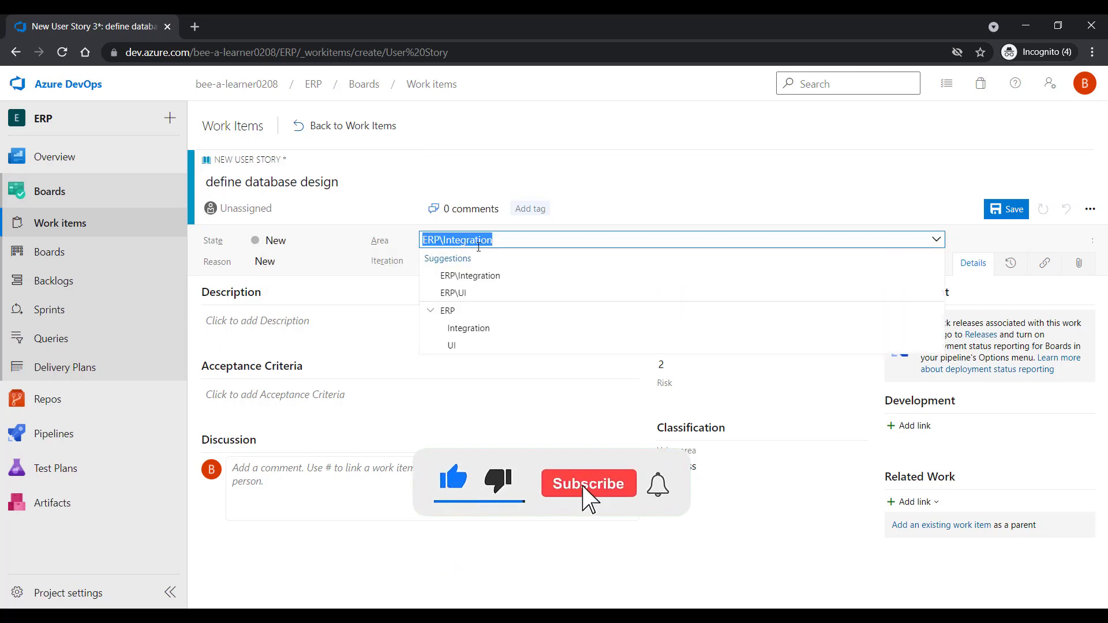
left_click(449, 312)
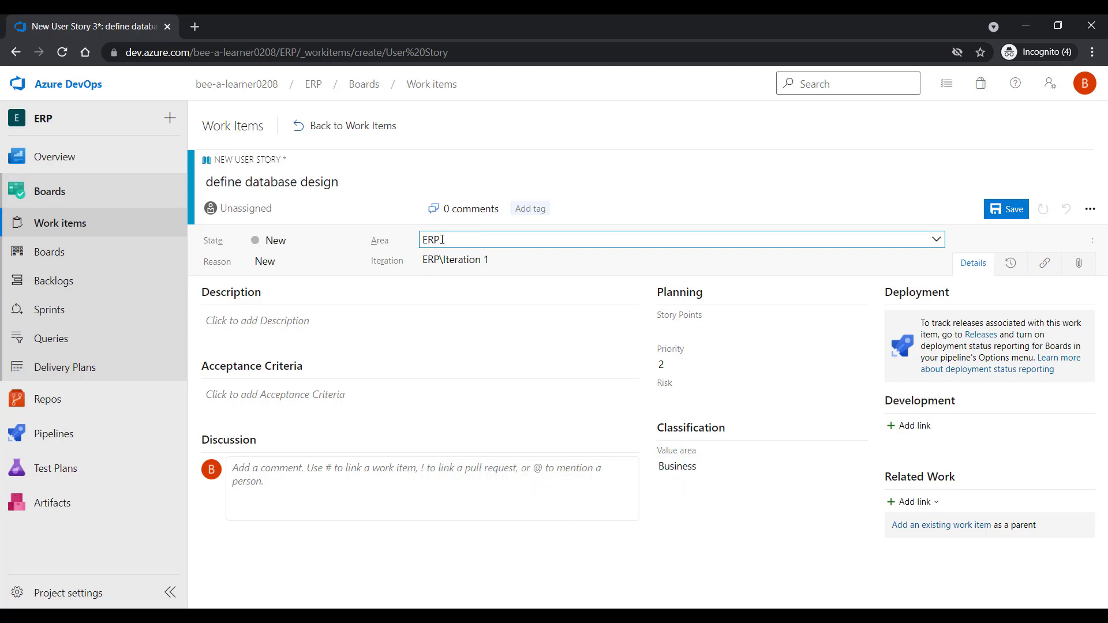
left_click_drag(442, 239, 406, 244)
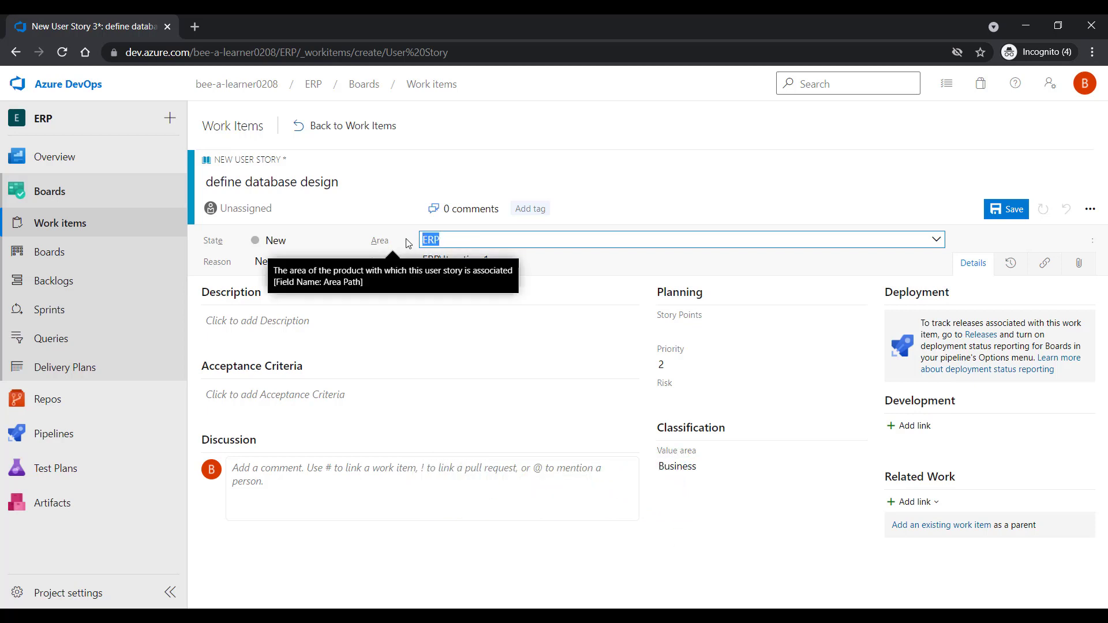
Step: Review the iterations and areas assigned to the Integration Team in the ERP project's team configuration
left_click(104, 591)
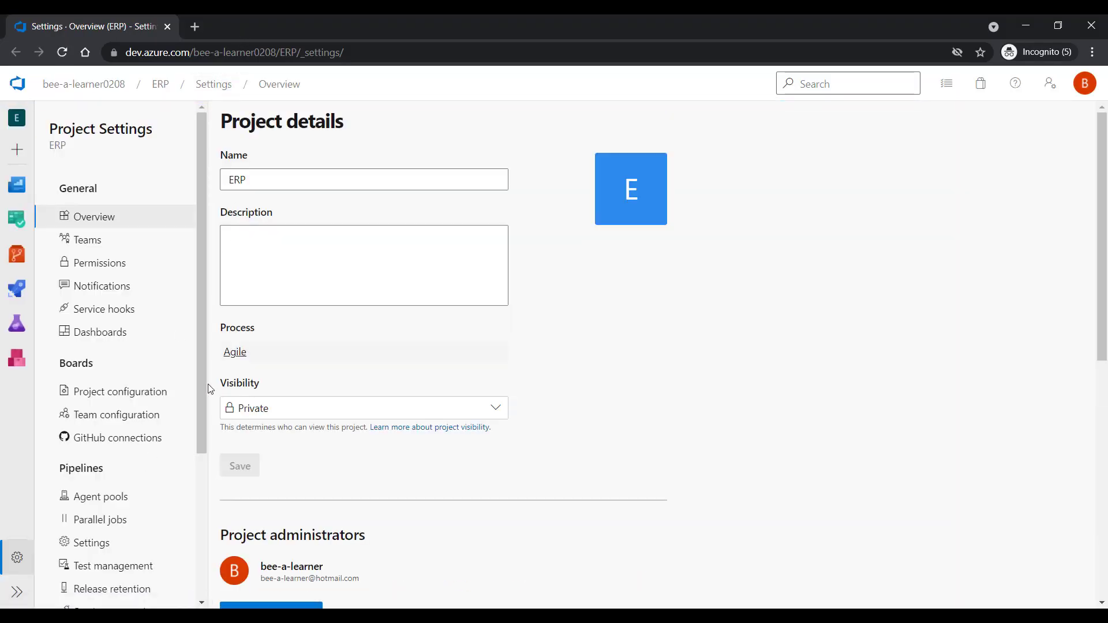
left_click(117, 414)
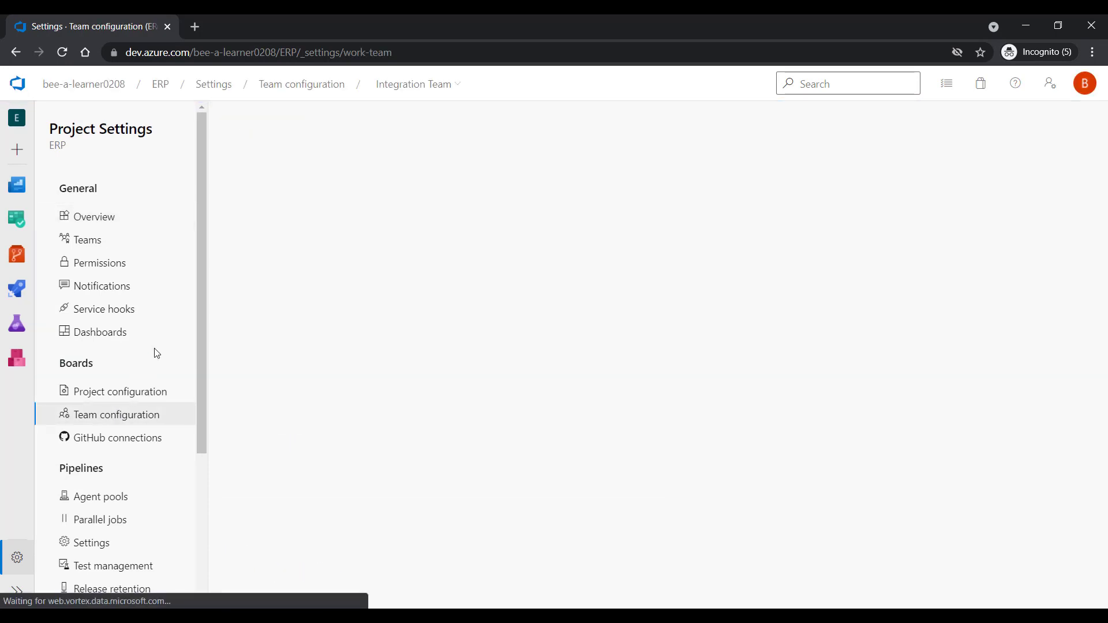
left_click(287, 147)
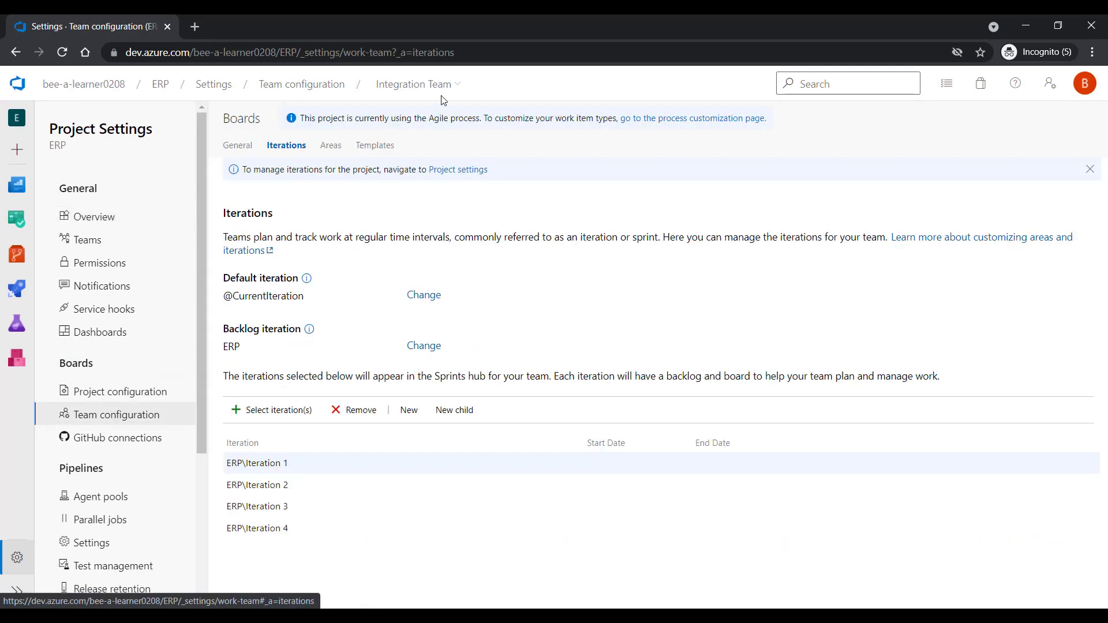
left_click(330, 146)
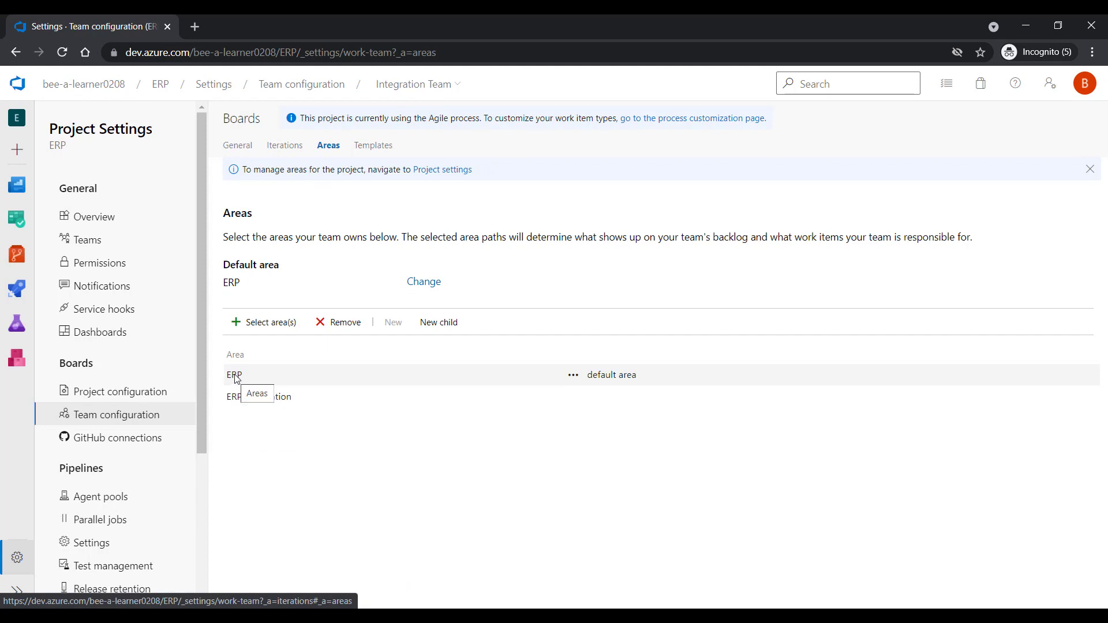
left_click(429, 86)
left_click(428, 110)
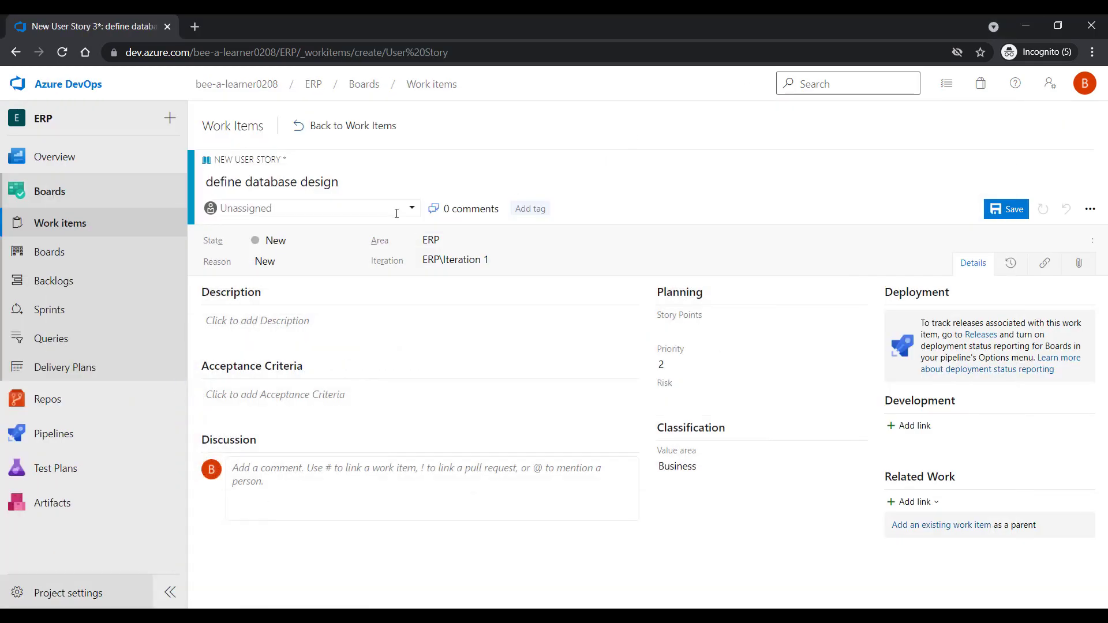
Step: Check the available areas for the unsaved "define database design" user story against its title
left_click(454, 242)
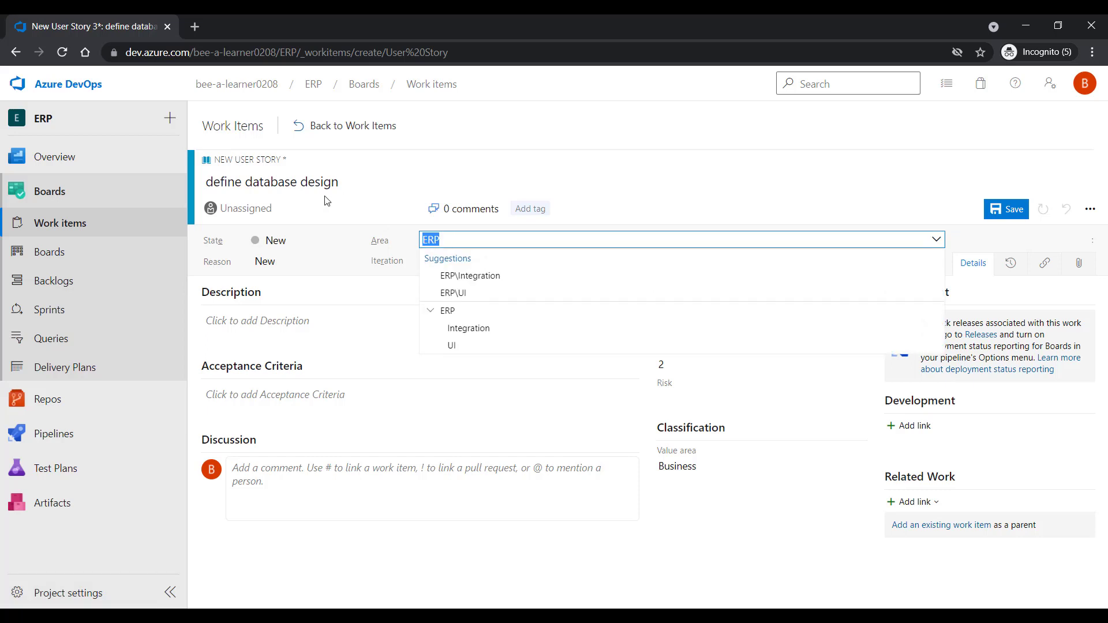
left_click(315, 181)
left_click(427, 238)
left_click(359, 183)
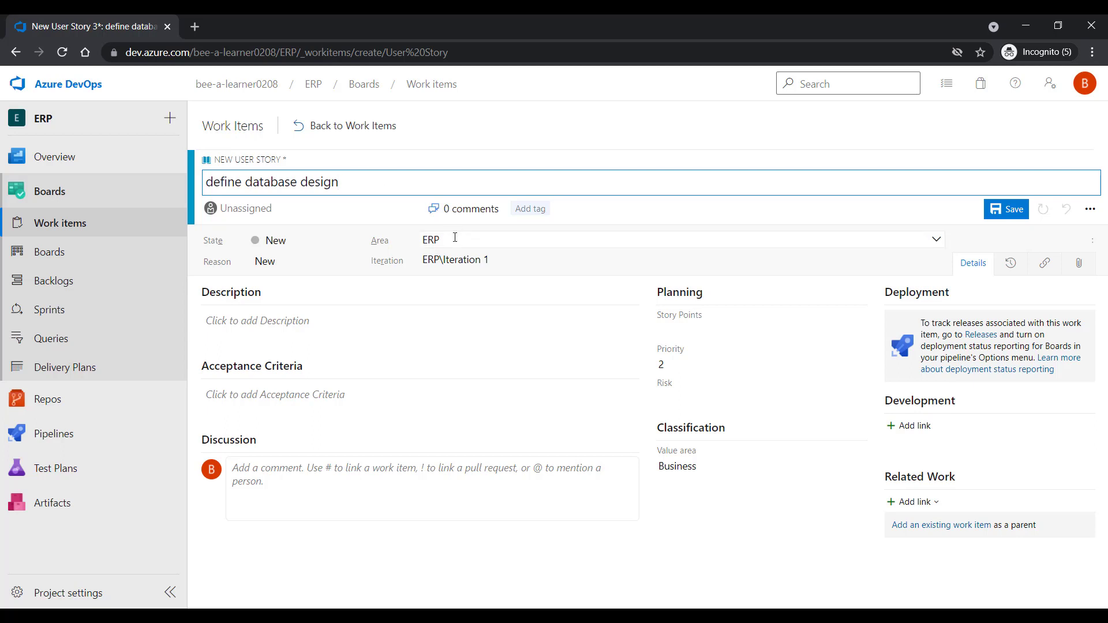
Step: Switch to the Lucidspark planning diagram and select the Sprnt-2 box that spans both teams
key("alt+Tab")
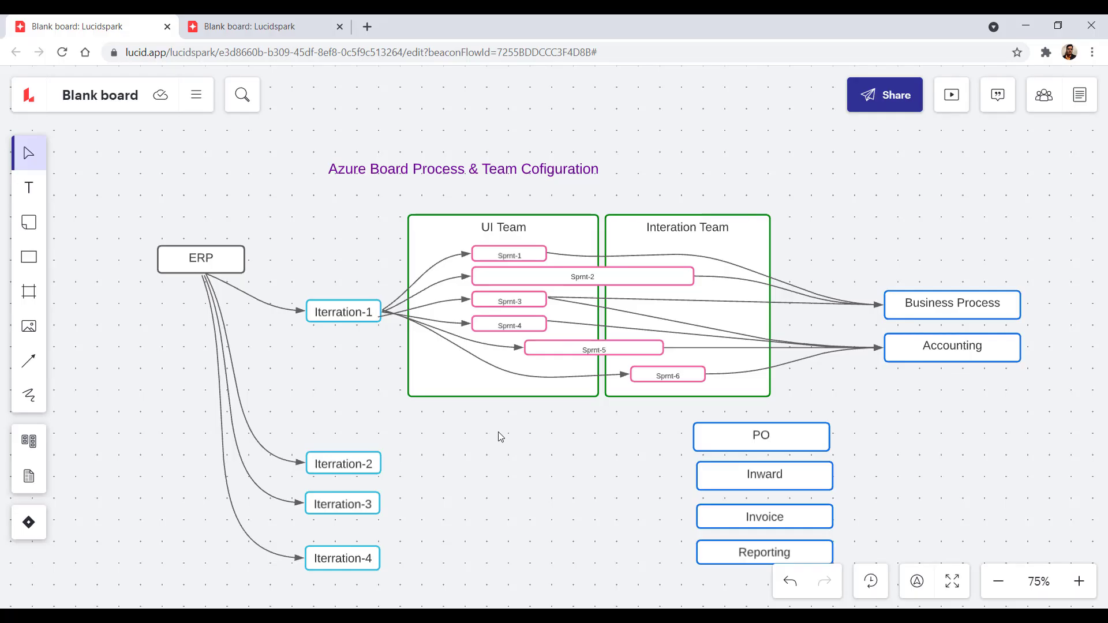
left_click(592, 276)
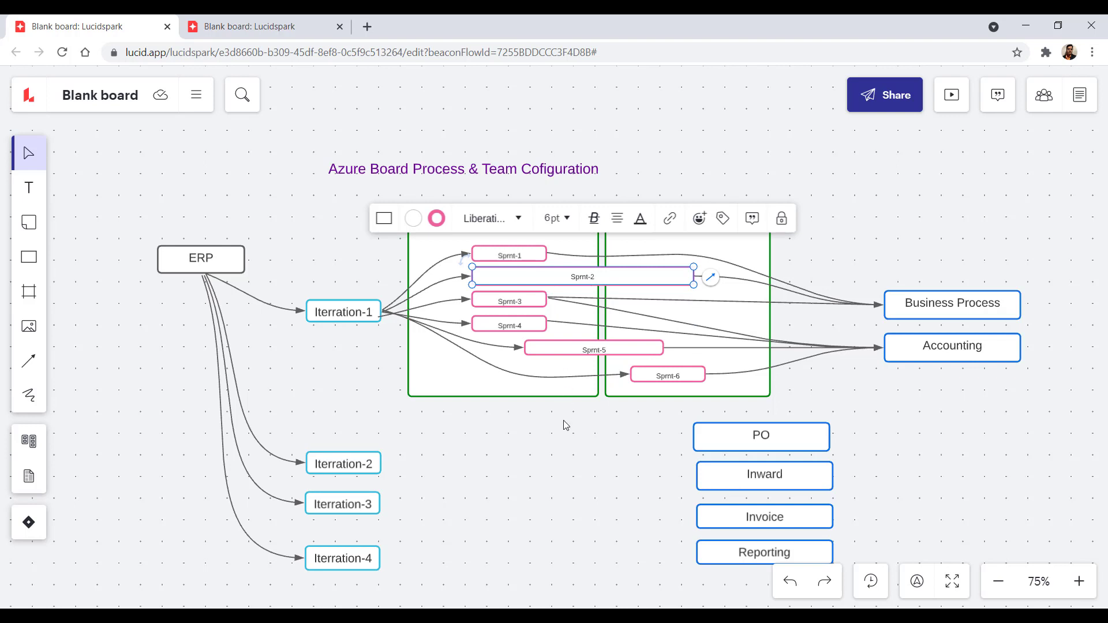
Step: Set the new "define database design" user story's iteration to ERP\Iteration 1\Sprint-2, keep its area at ERP, and save it
left_click(573, 438)
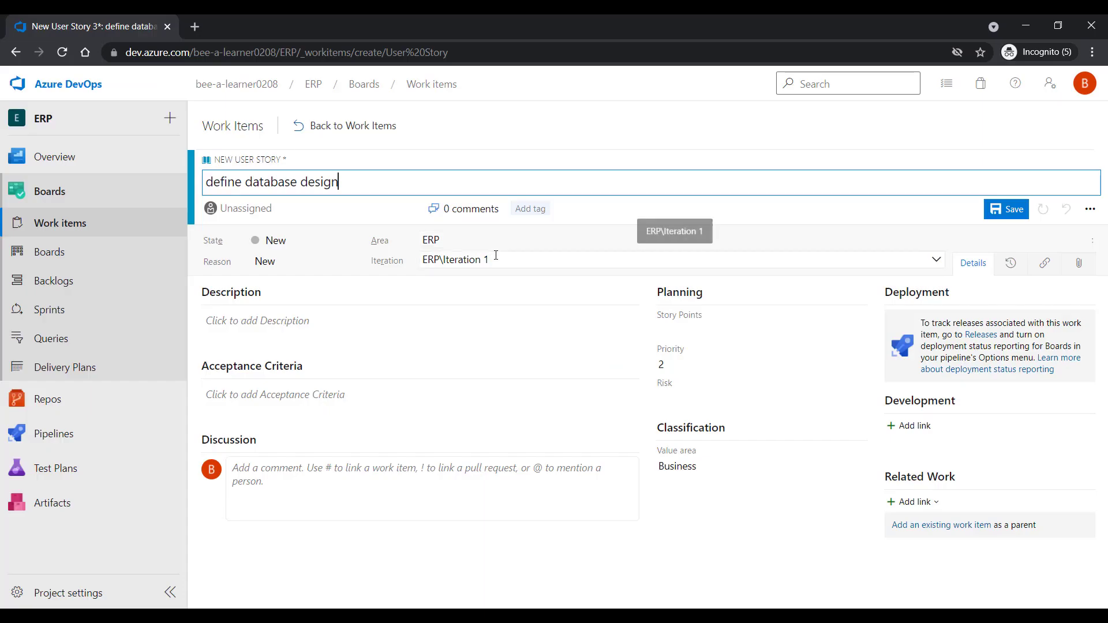
left_click(496, 256)
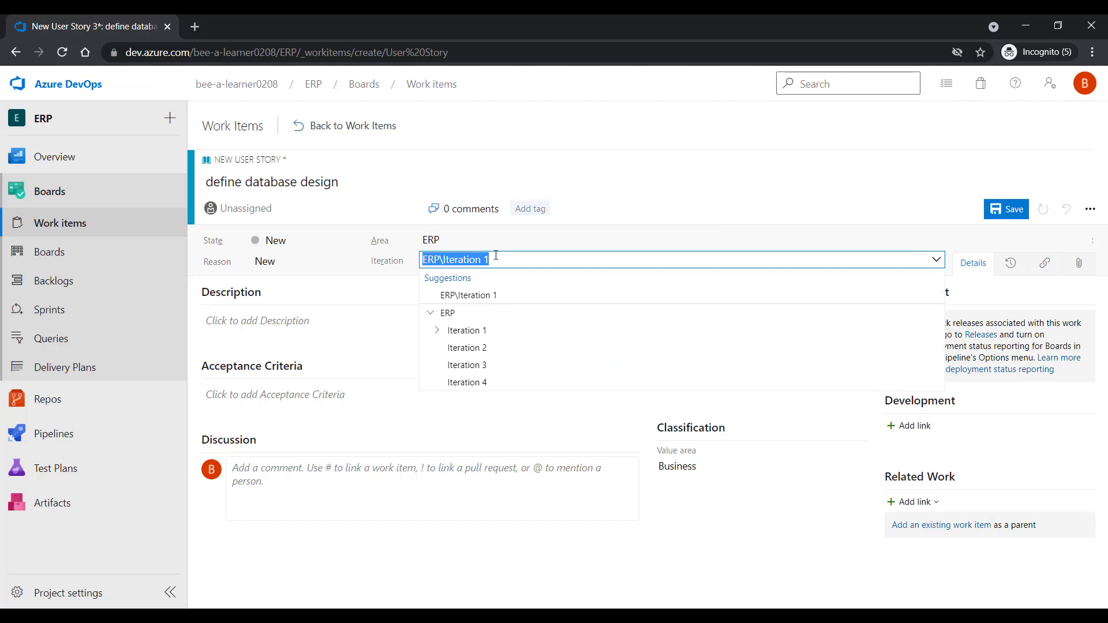
left_click(437, 331)
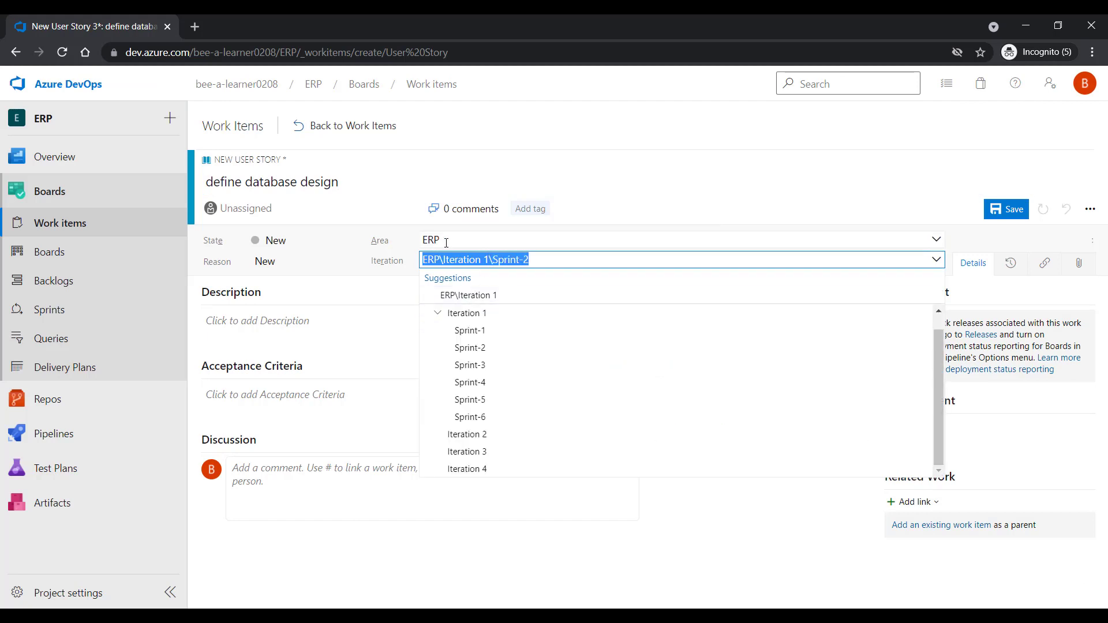
left_click(446, 241)
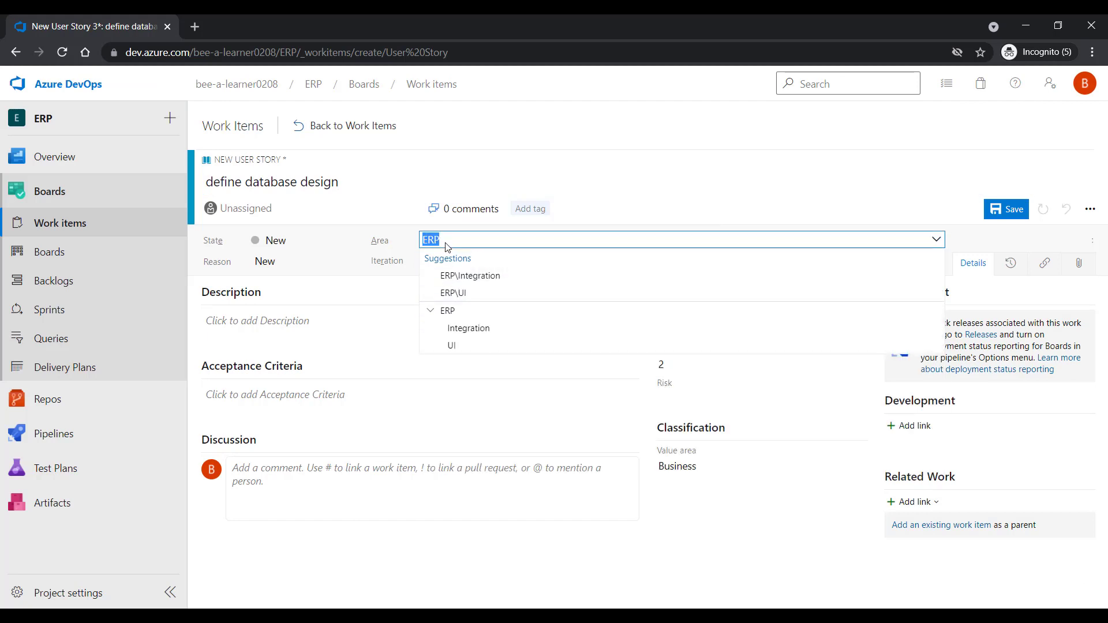
left_click(385, 261)
left_click(1004, 209)
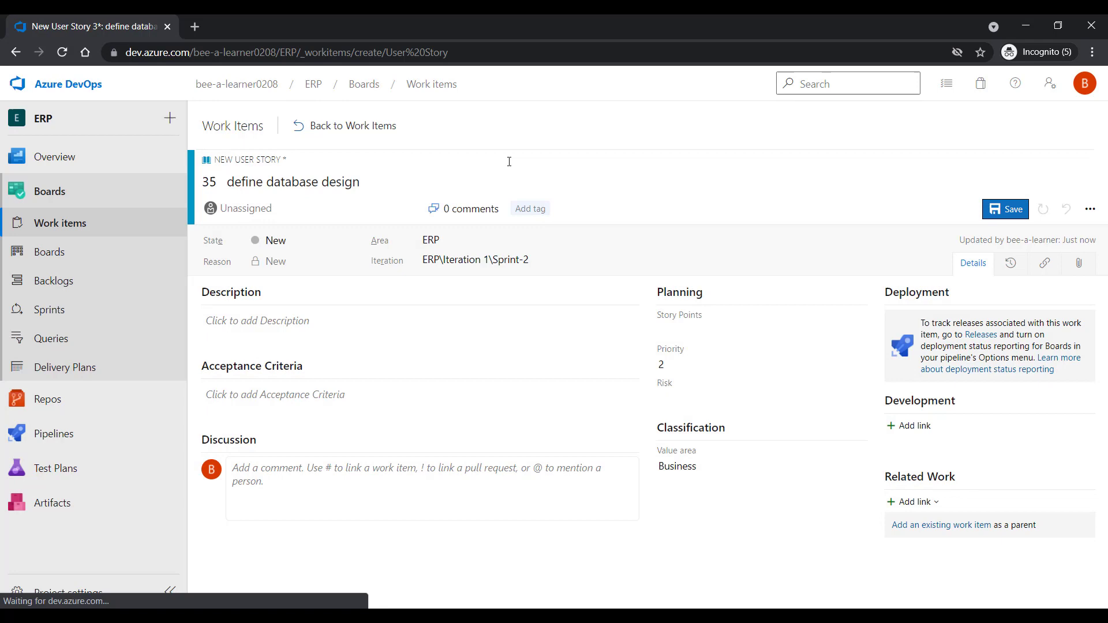
Step: Set the "setup the integration workflow design" user story's iteration to ERP\Iteration 1\Sprint-6, following the planning diagram, and save it
left_click(329, 128)
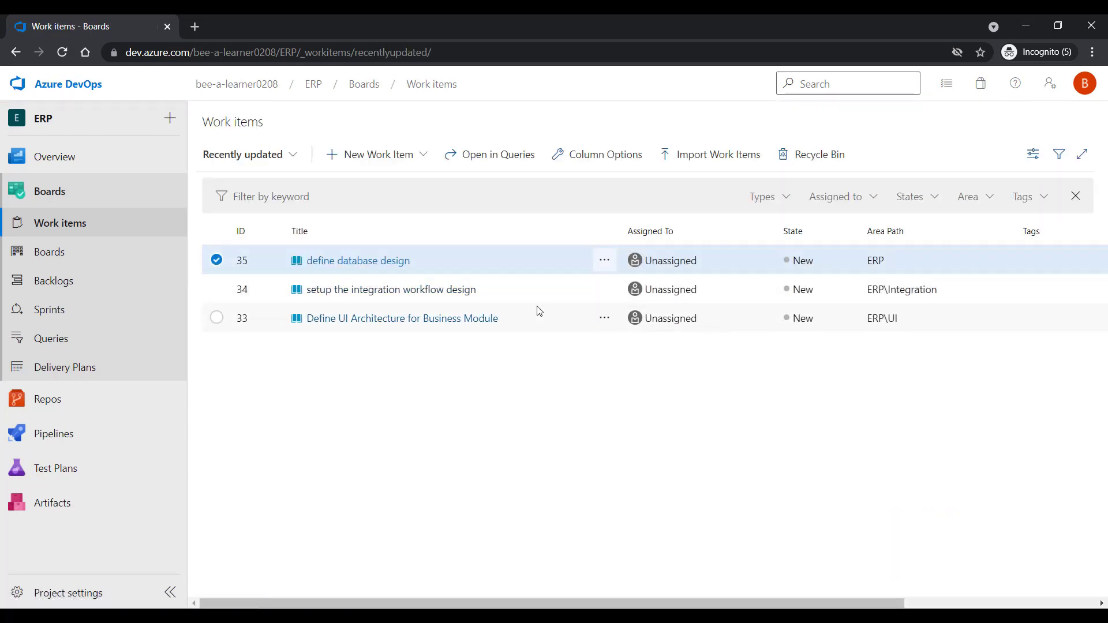
left_click(435, 289)
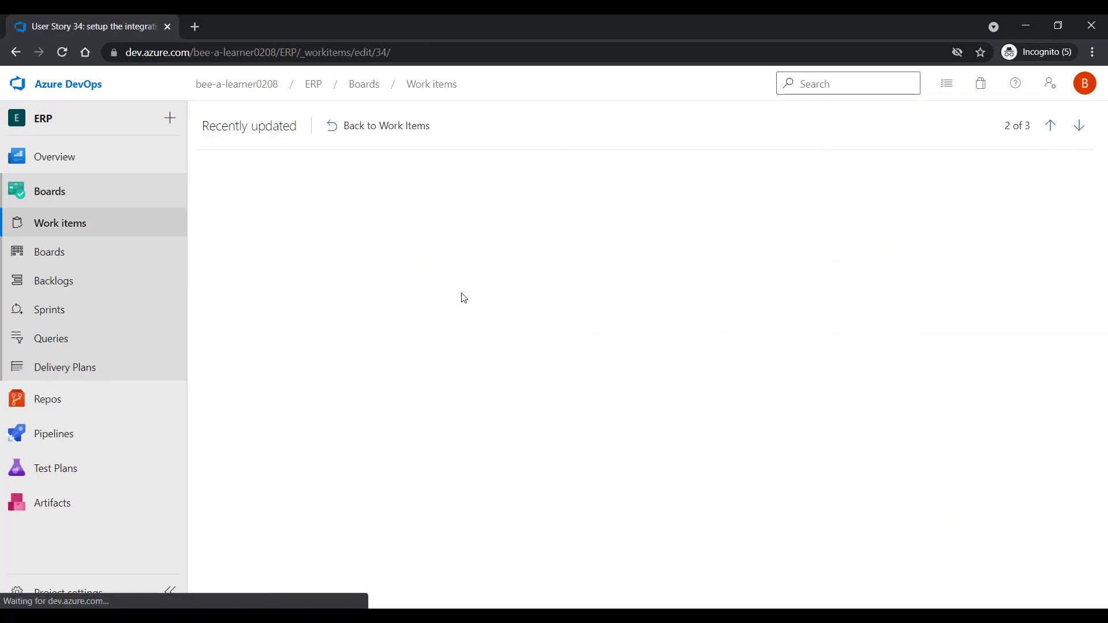
left_click(454, 265)
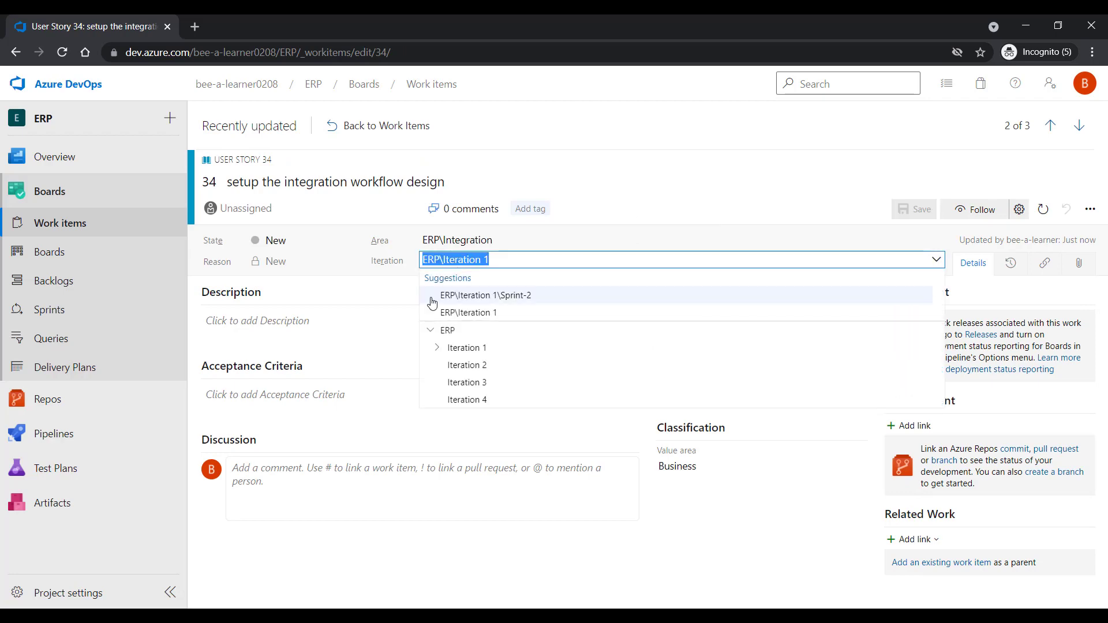
left_click(437, 347)
key("alt+Tab")
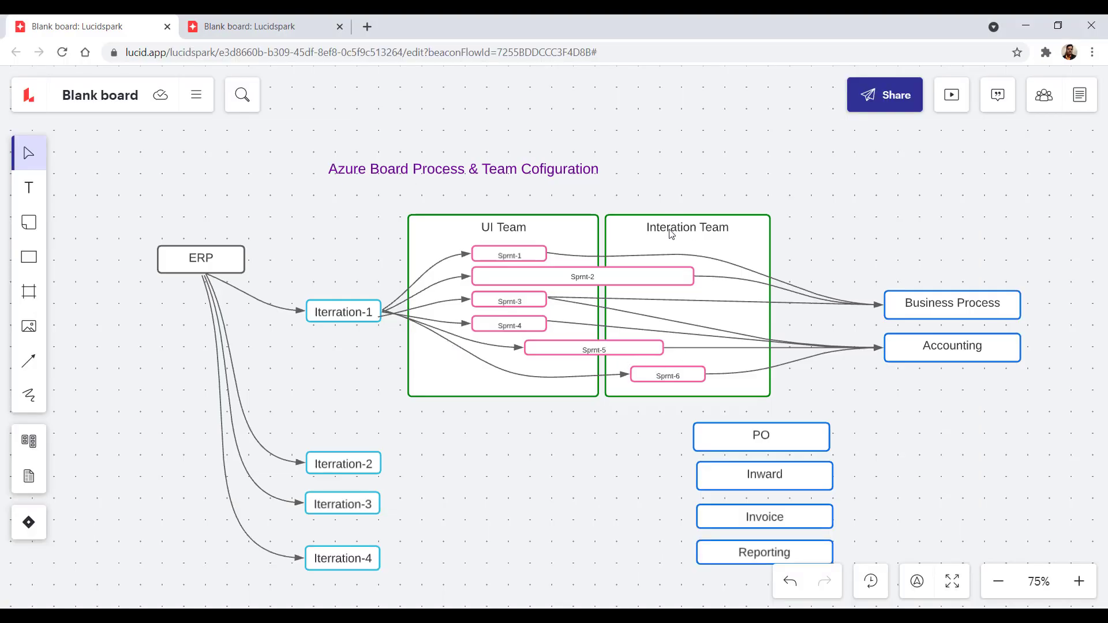
key("alt+Tab")
left_click(460, 265)
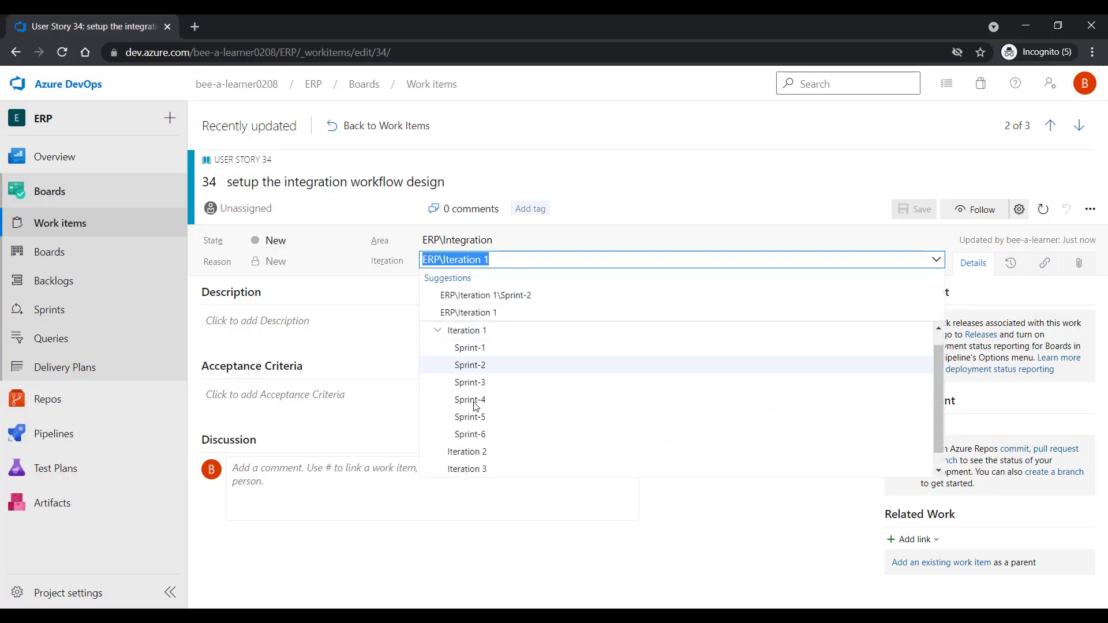
left_click(472, 434)
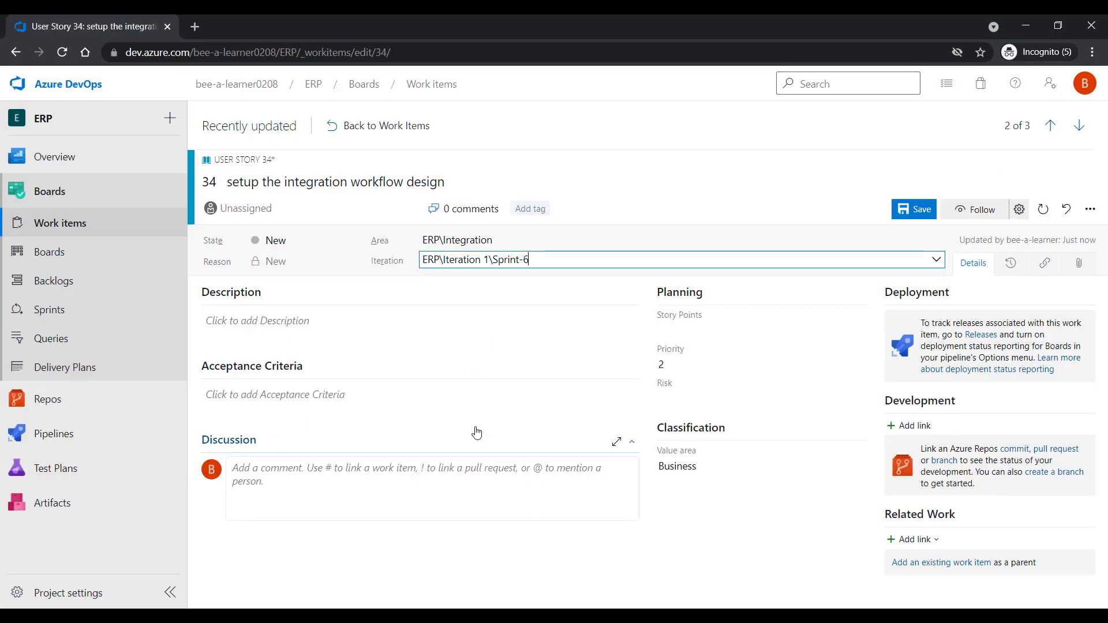
left_click(905, 216)
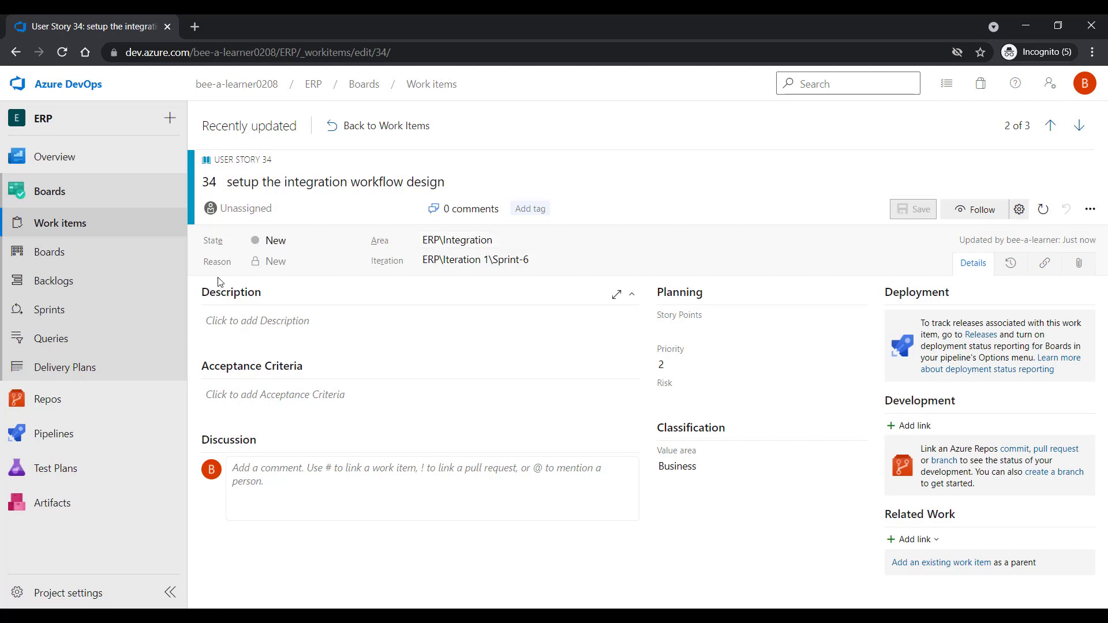
Step: Check the user stories and their iteration paths in the Integration Team's backlog
left_click(42, 284)
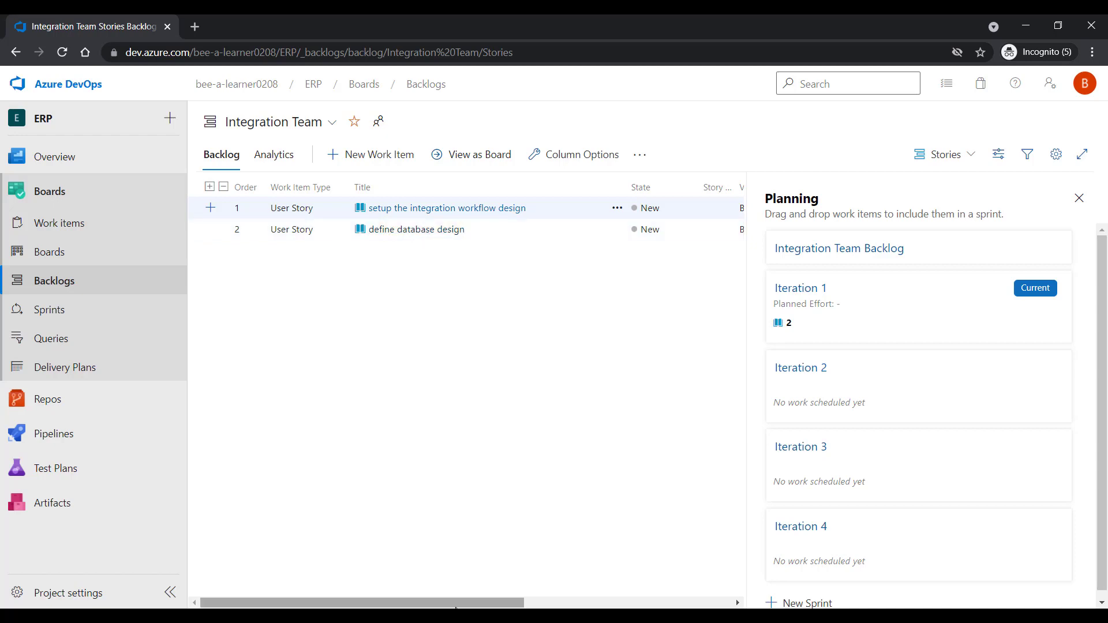
left_click_drag(456, 603, 635, 588)
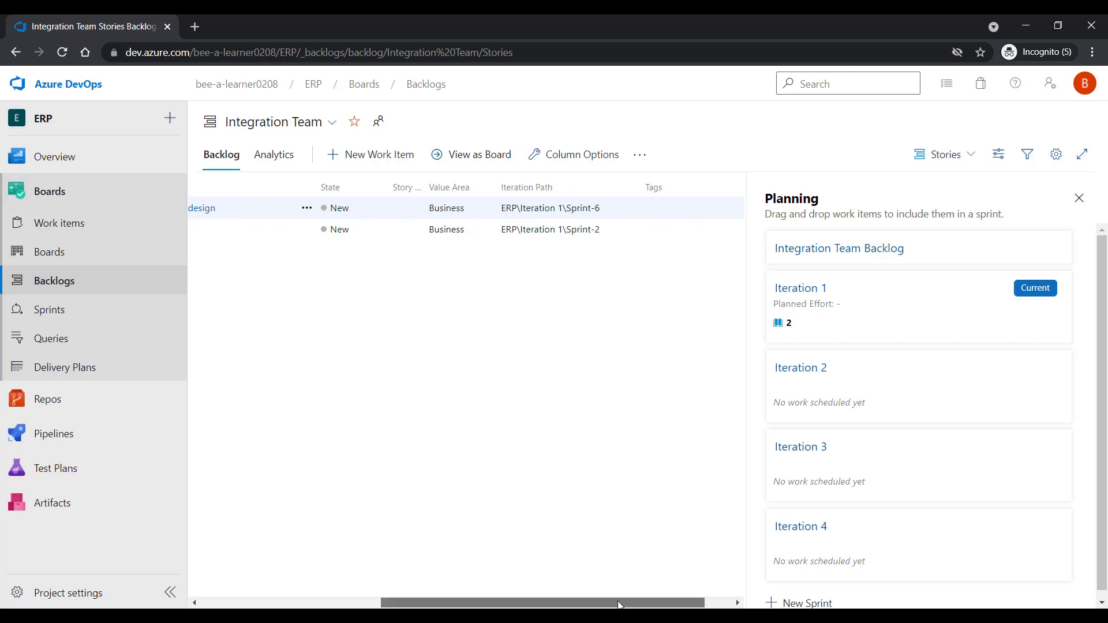
left_click_drag(620, 604, 456, 604)
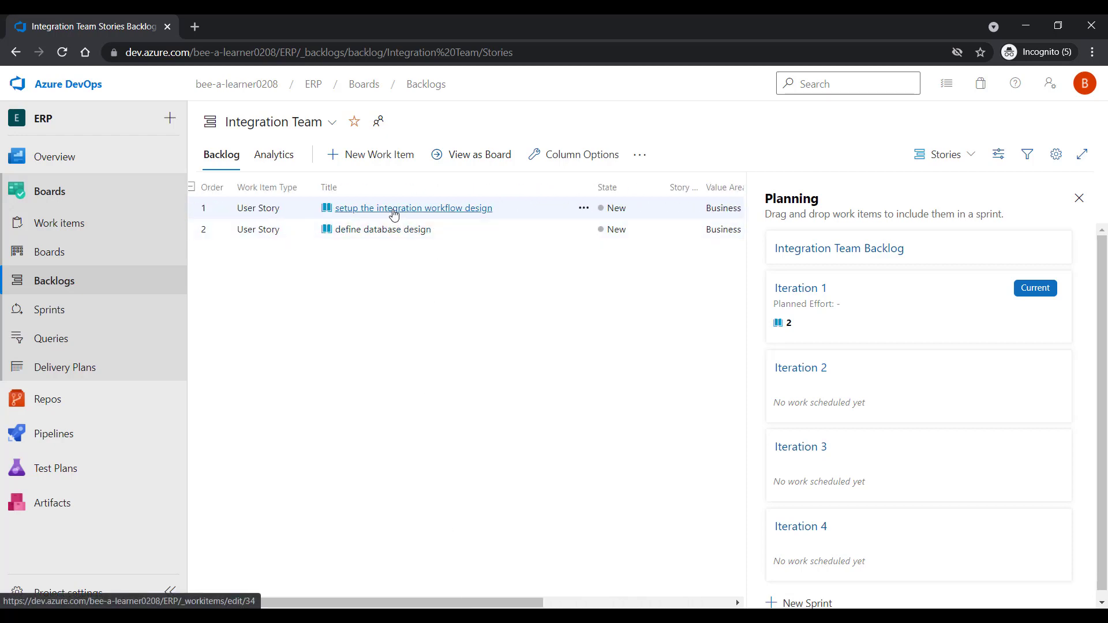
Step: Switch to the ERP UI Team's backlog and check its user stories and their iteration paths
left_click(294, 122)
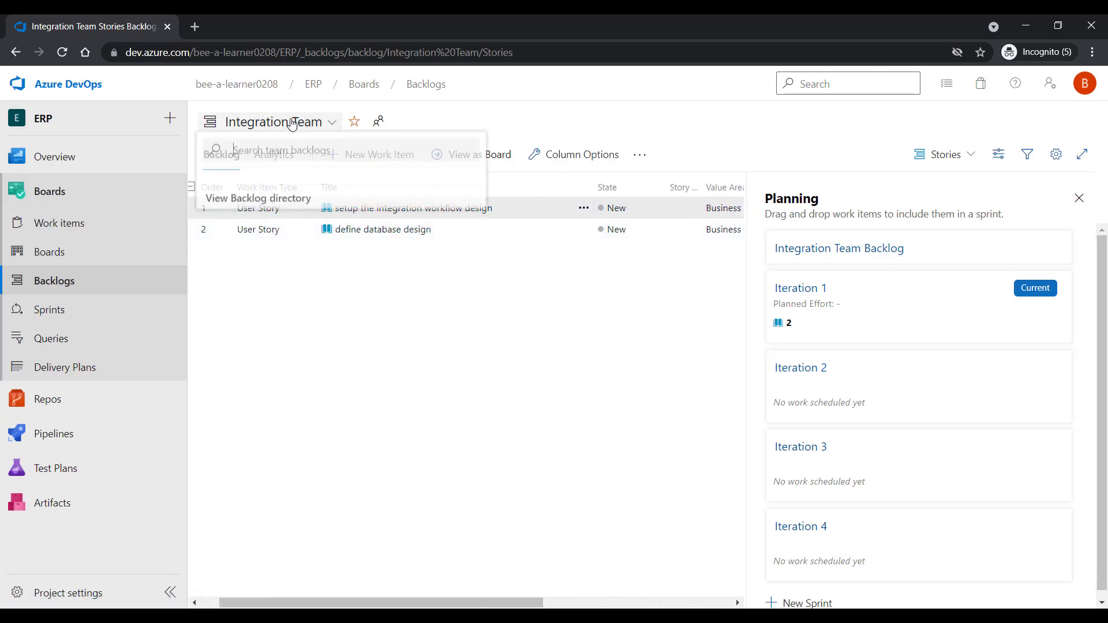
left_click(271, 208)
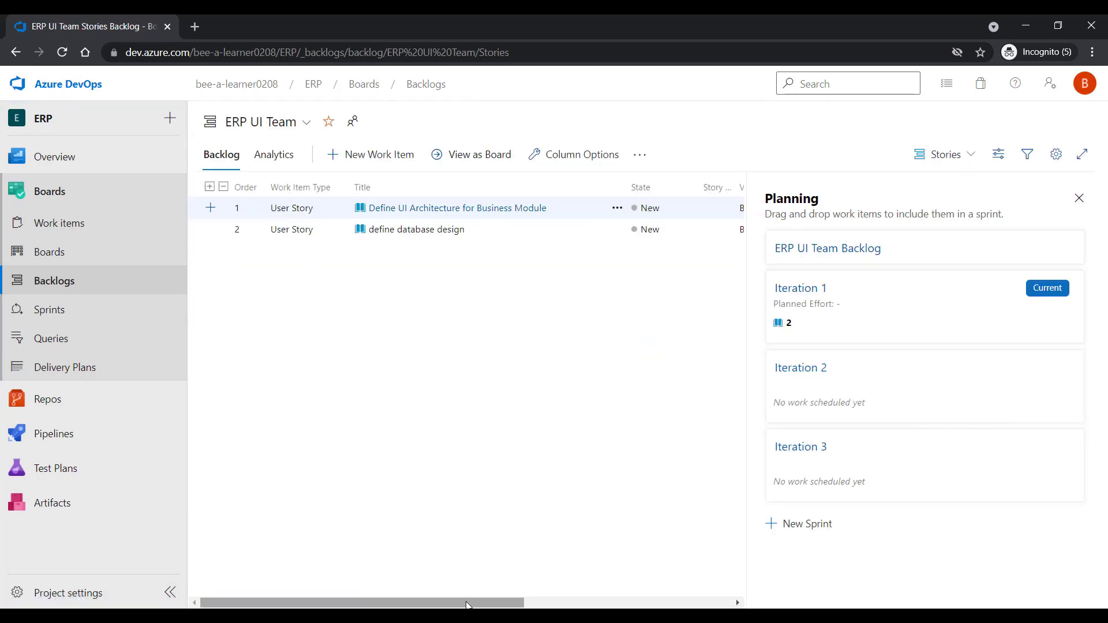
left_click_drag(465, 604, 569, 606)
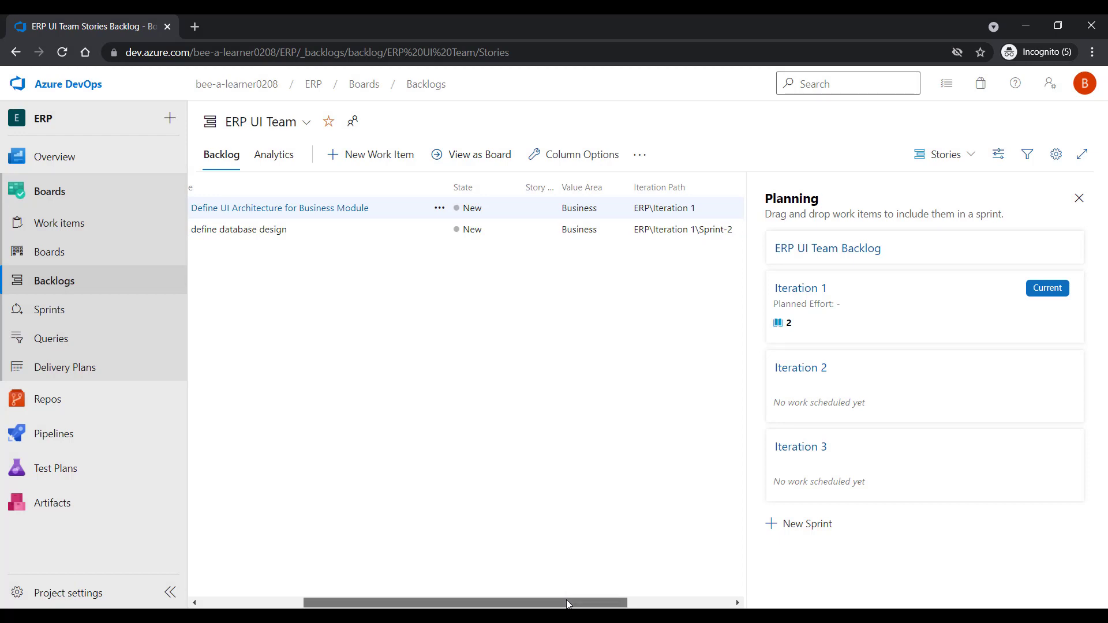
left_click_drag(566, 600, 390, 592)
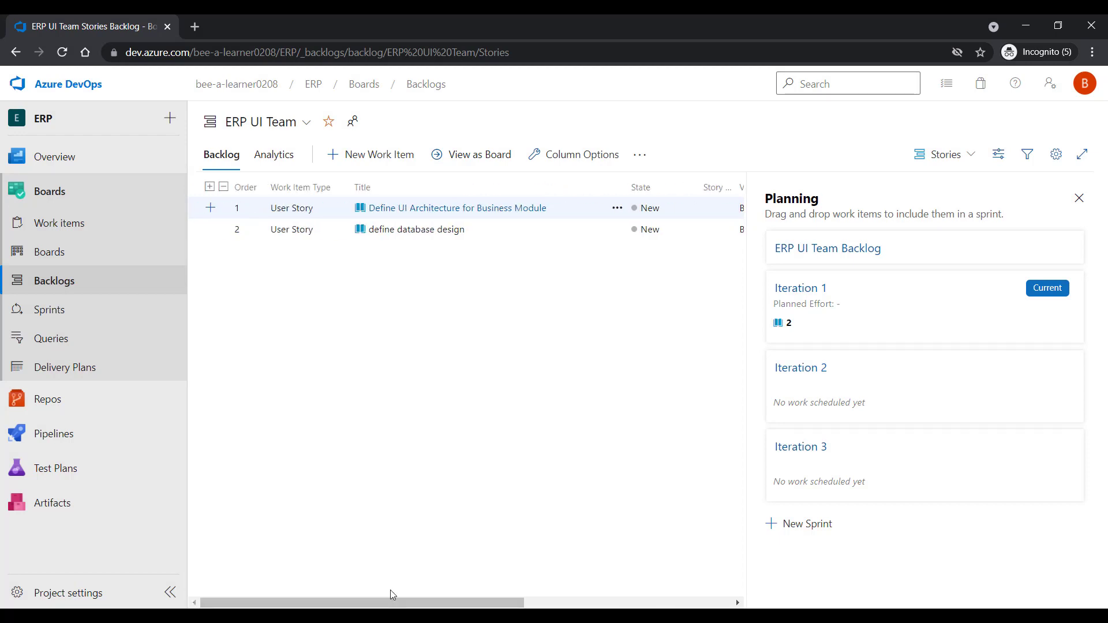
Step: View the ERP UI Team's board and check which backlog levels it can show
left_click(64, 256)
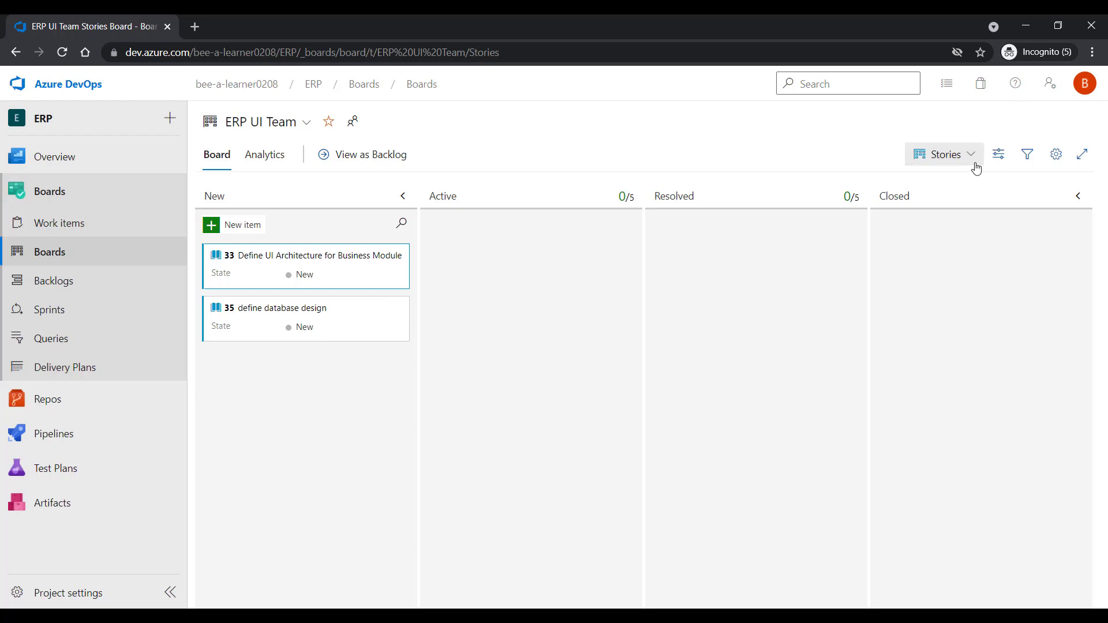
left_click(955, 158)
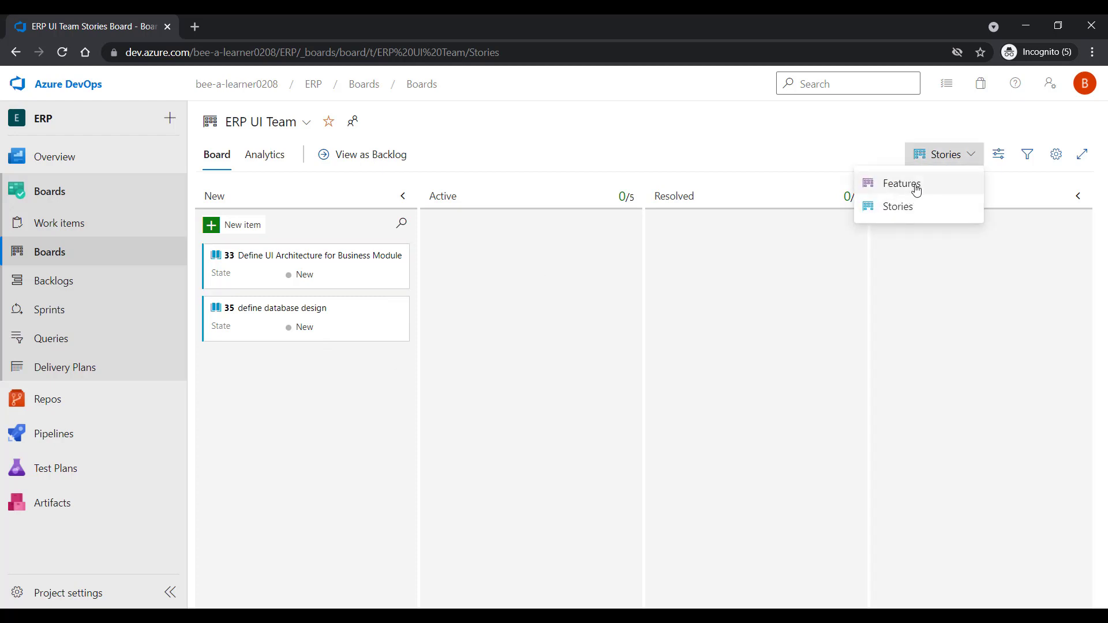
left_click(427, 354)
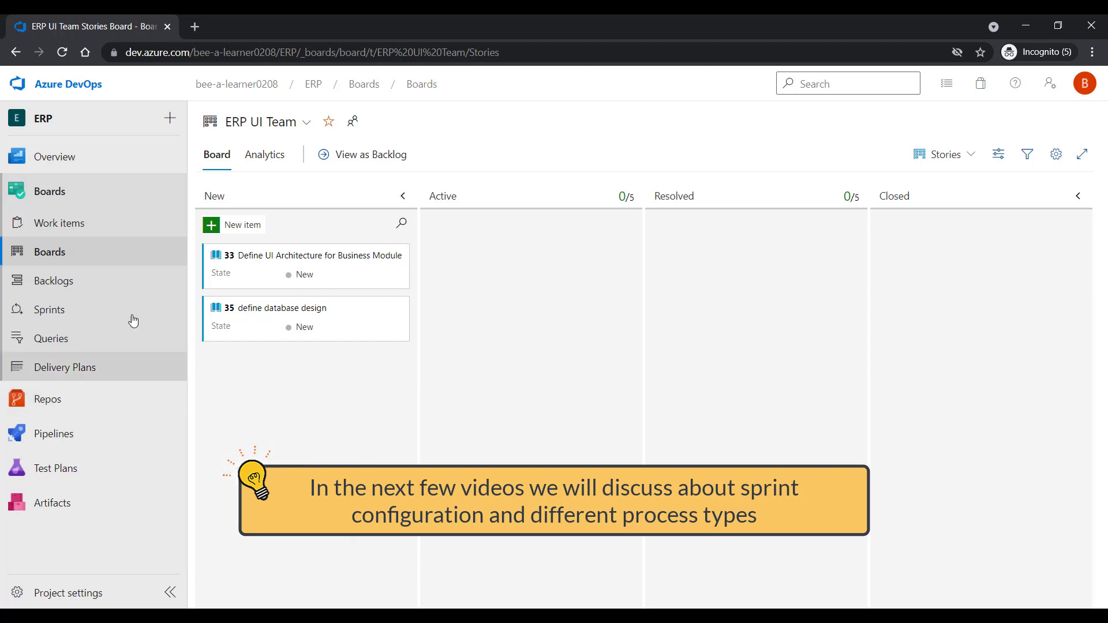
Step: Return to the ERP UI Team's backlog and open the team's sprint view
left_click(75, 280)
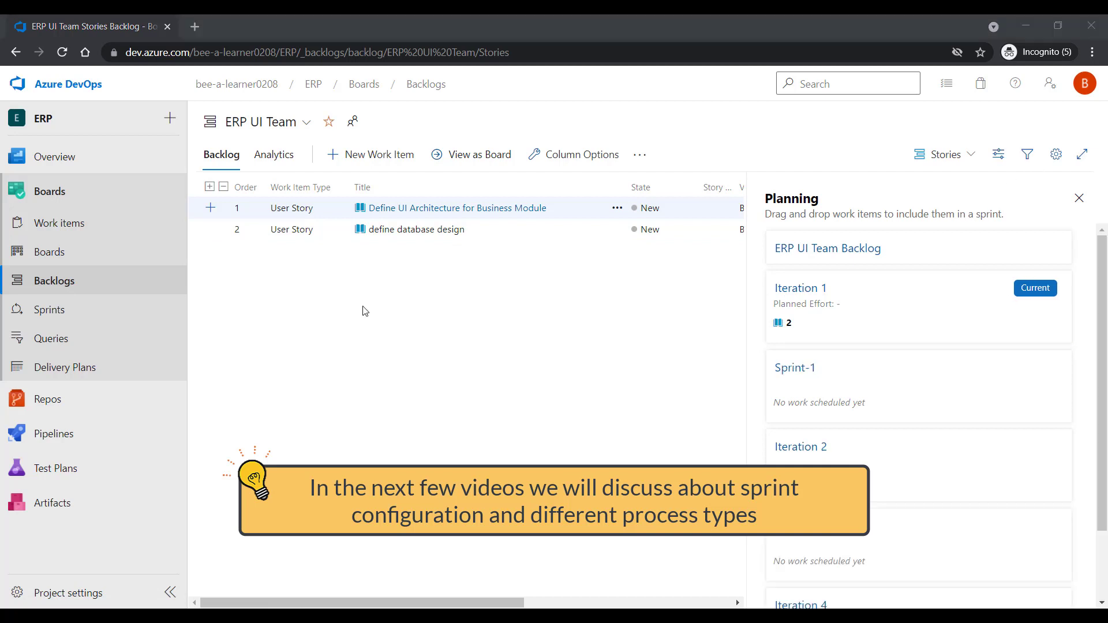
left_click(81, 313)
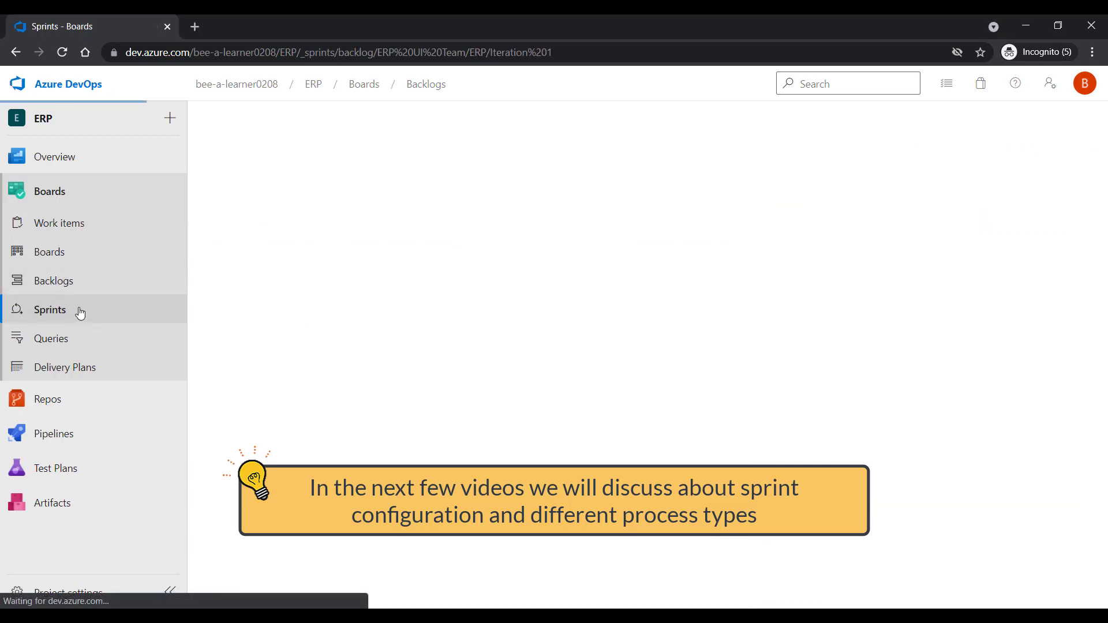